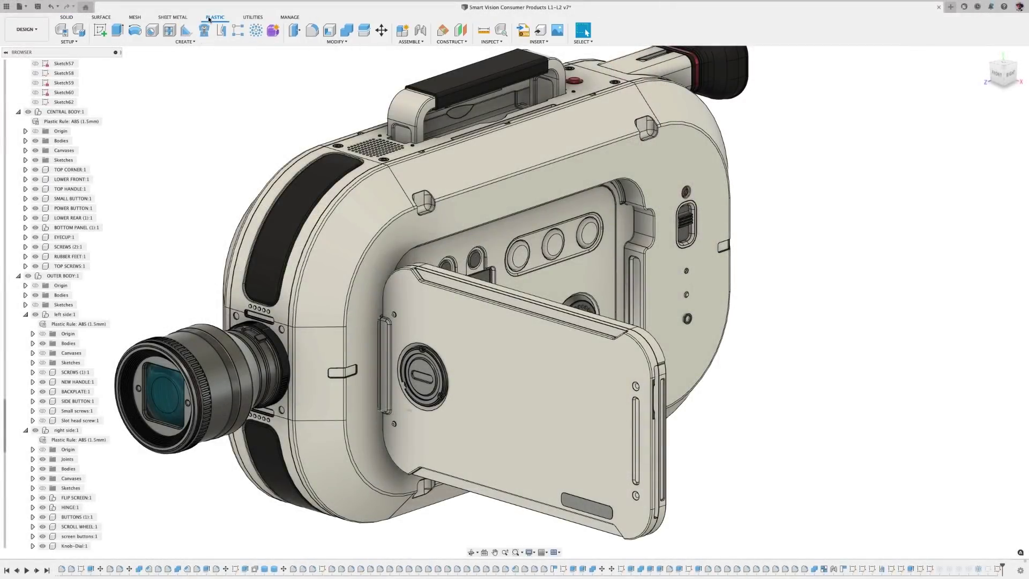
Bring up the Assign Plastic Rule dialog from SETUP in the Plastic workspace
click(63, 31)
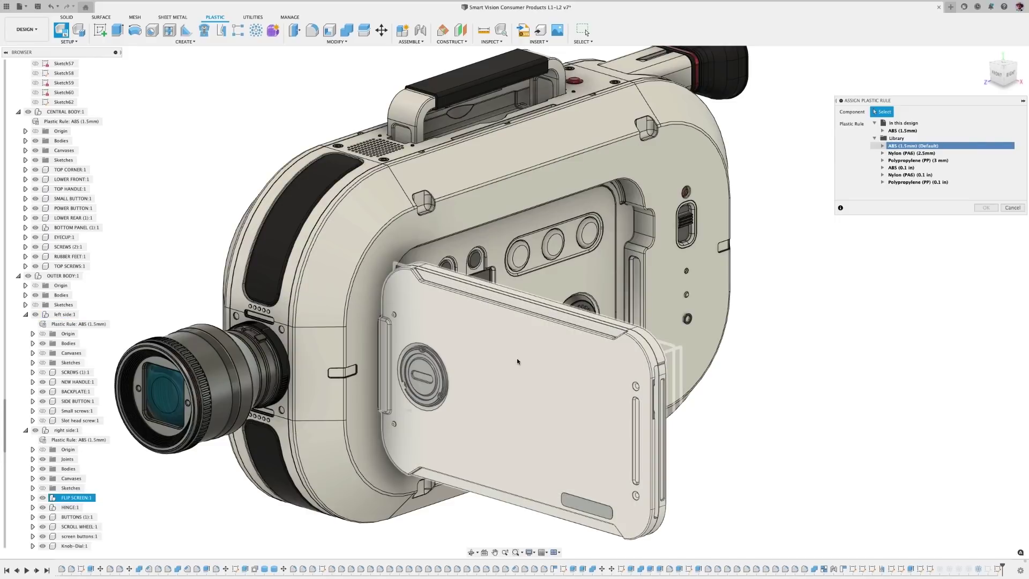
Compare the Nylon and ABS rules, then give FLIP SCREEN the Polypropylene (PP) (3 mm) rule
click(517, 361)
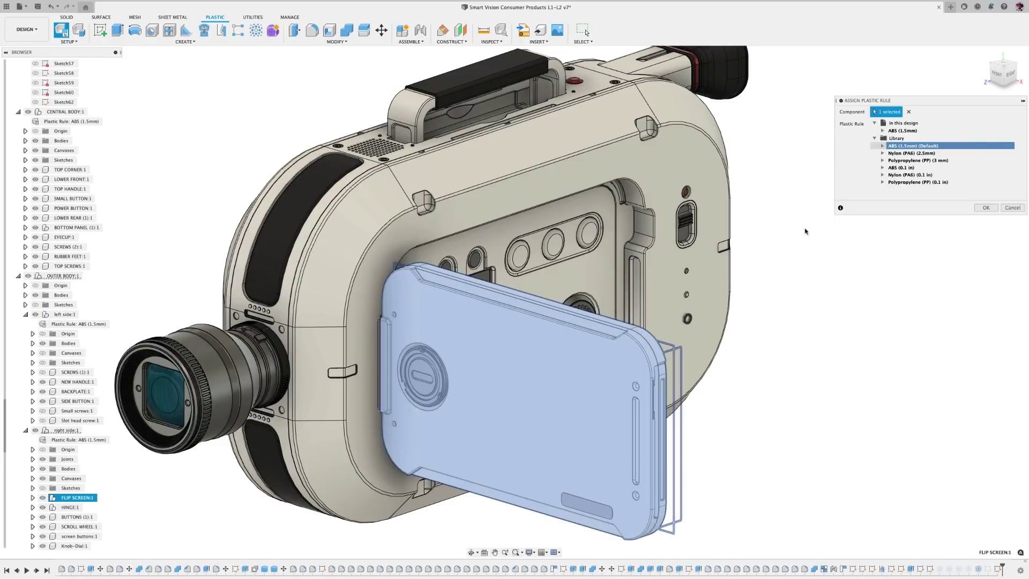
click(883, 154)
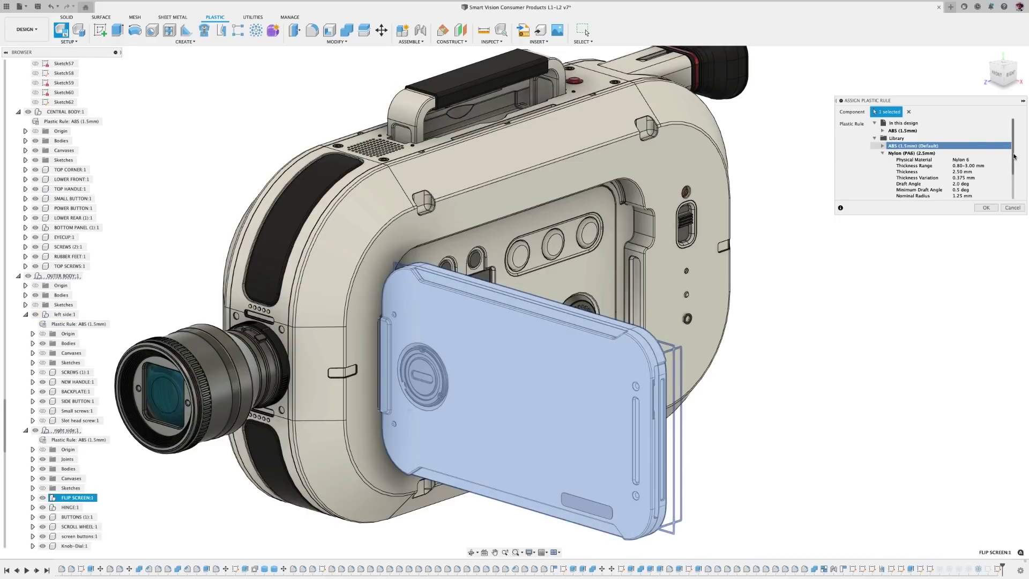
scroll(1014, 163, down, 2)
scroll(1014, 163, down, 3)
click(883, 181)
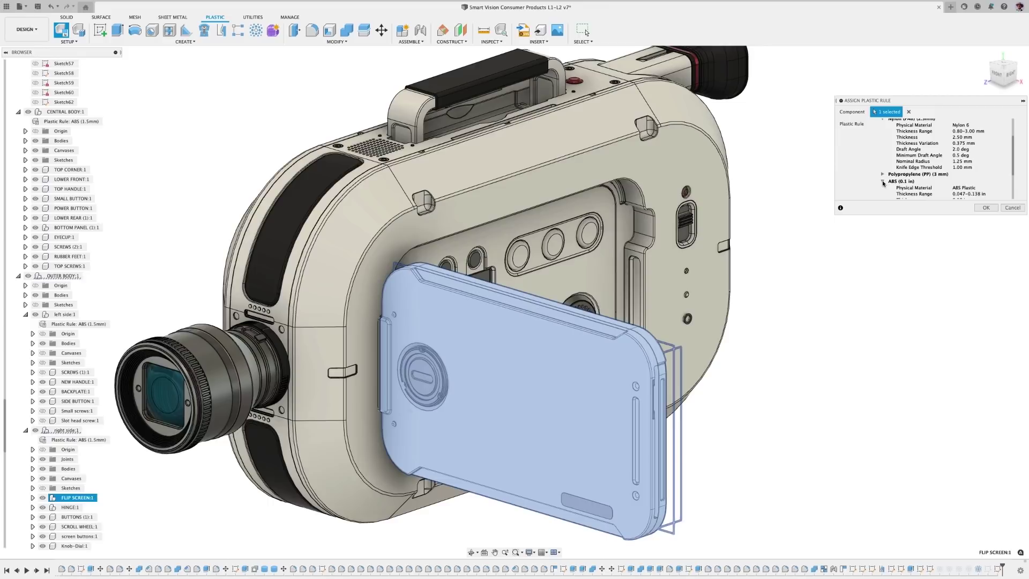
click(882, 174)
scroll(911, 161, down, 2)
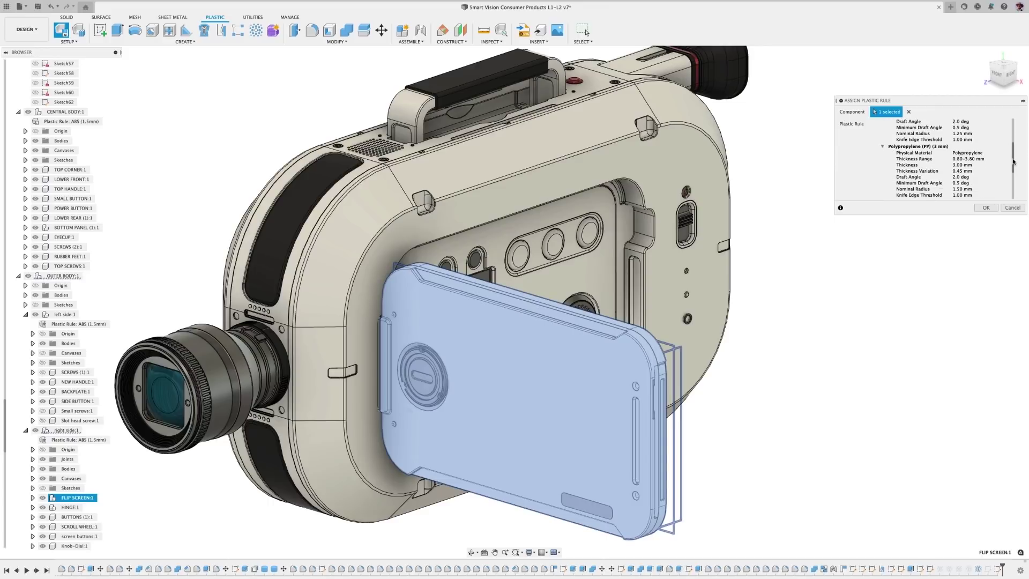
click(917, 145)
click(983, 207)
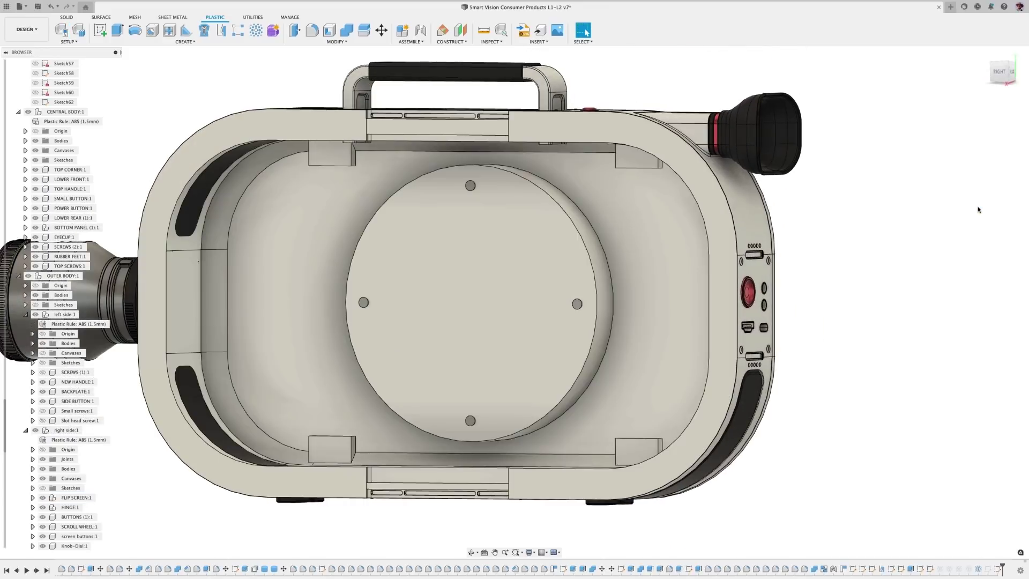
Place screw bosses at the rectangle's top-left and top-right corners, keeping the first hole type
click(187, 42)
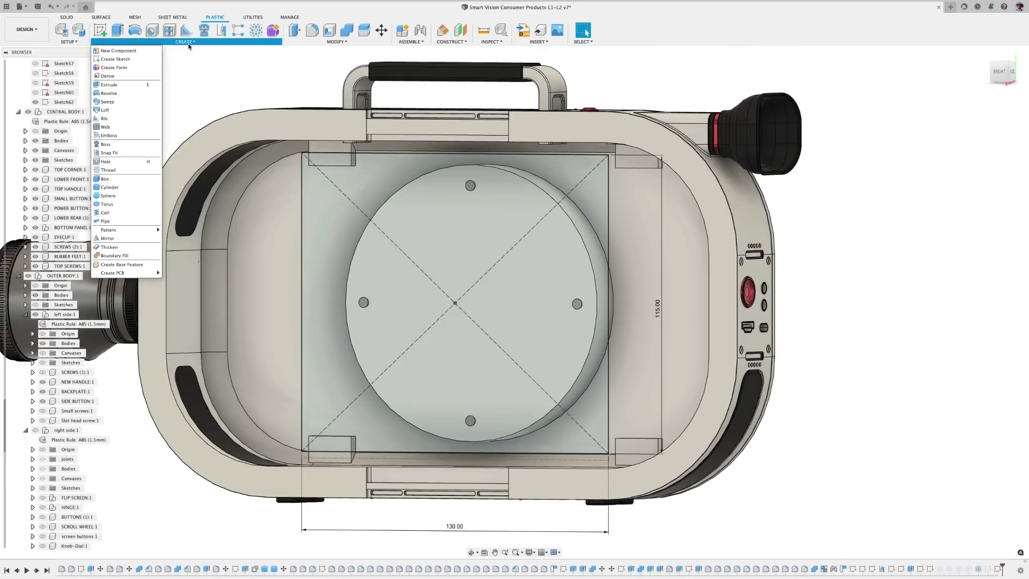
click(106, 144)
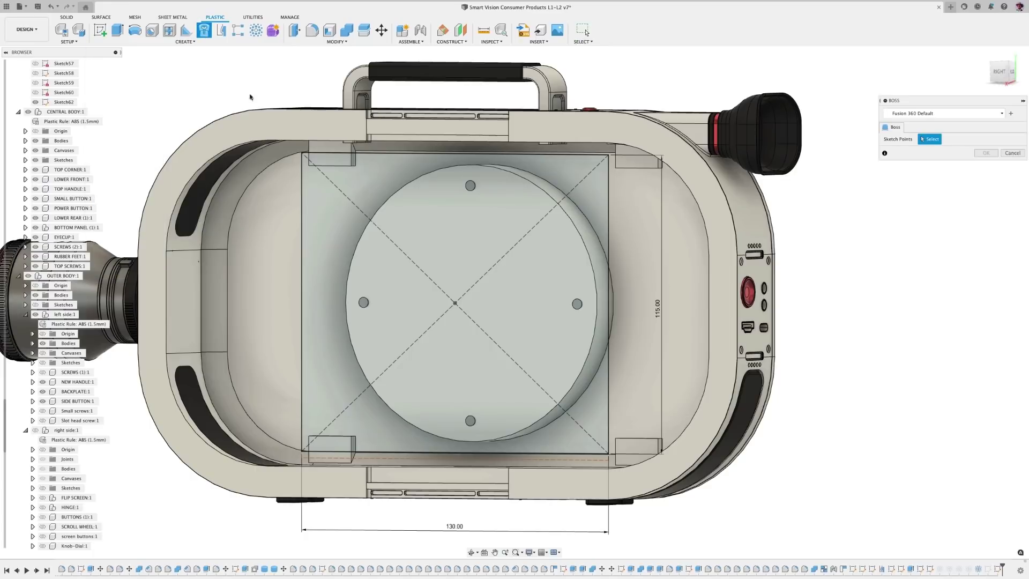
click(300, 154)
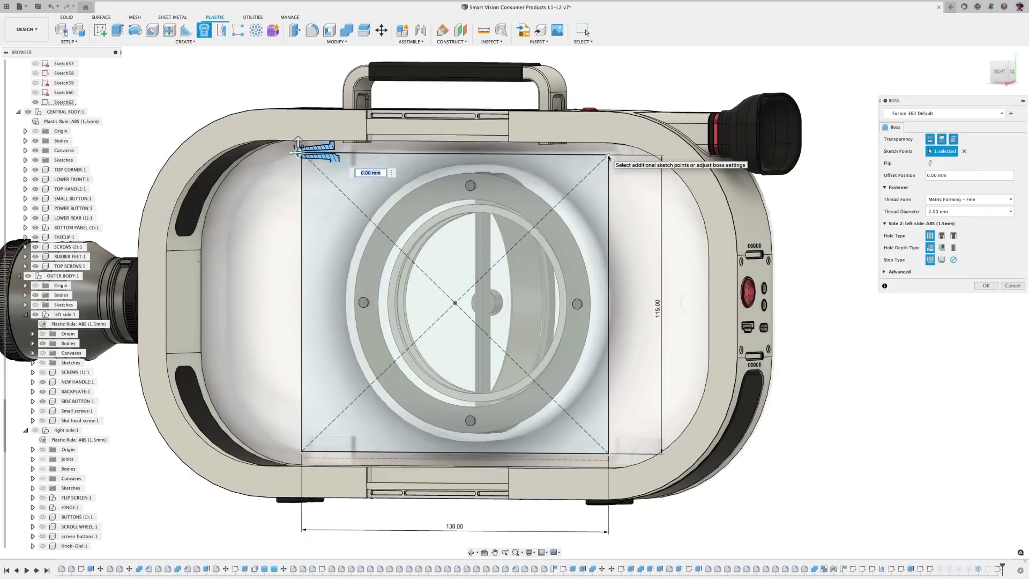
click(608, 154)
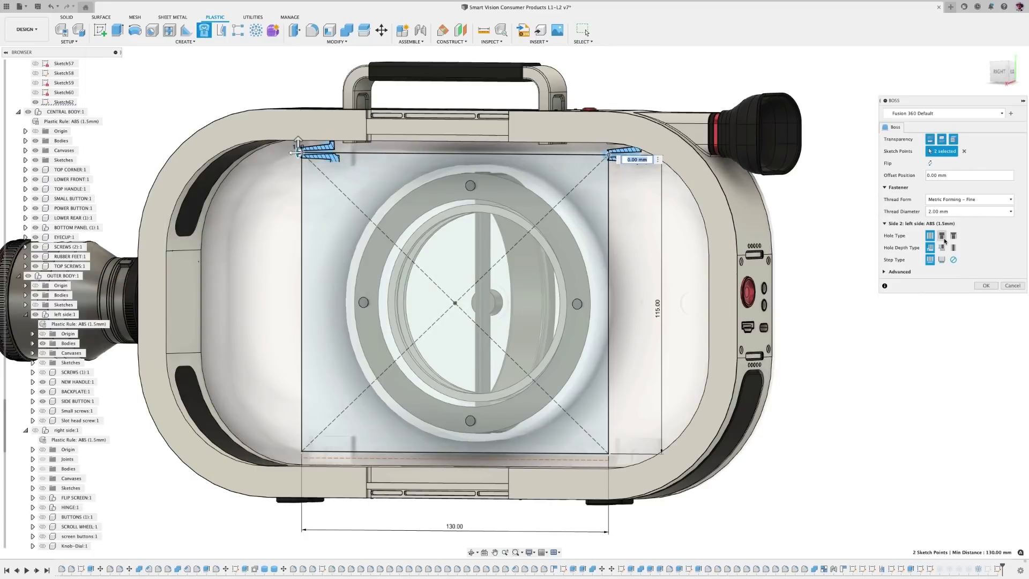
click(943, 237)
click(955, 238)
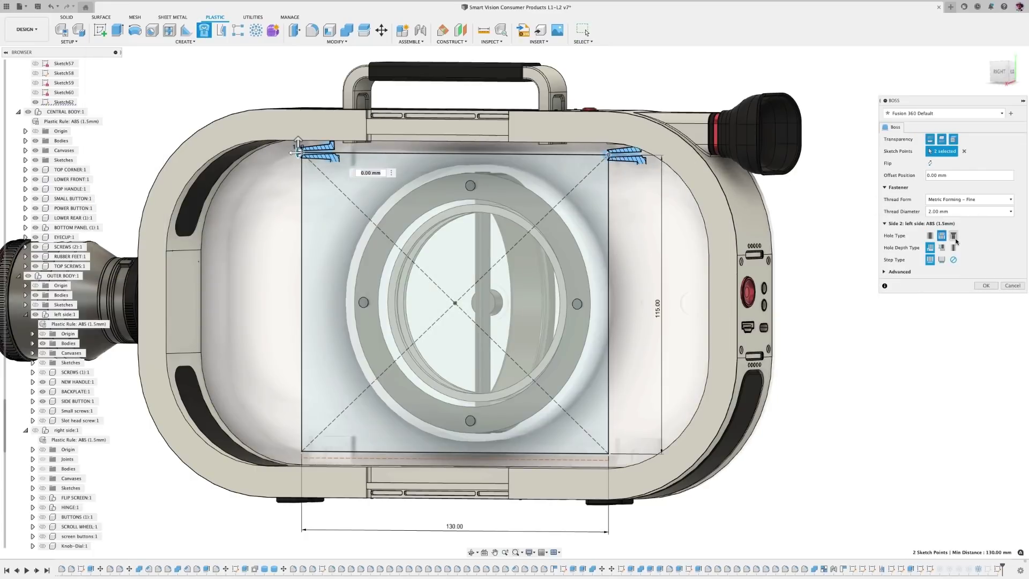
click(929, 237)
Show the right side component and set boss offset, fifth head style and third drive style
click(35, 430)
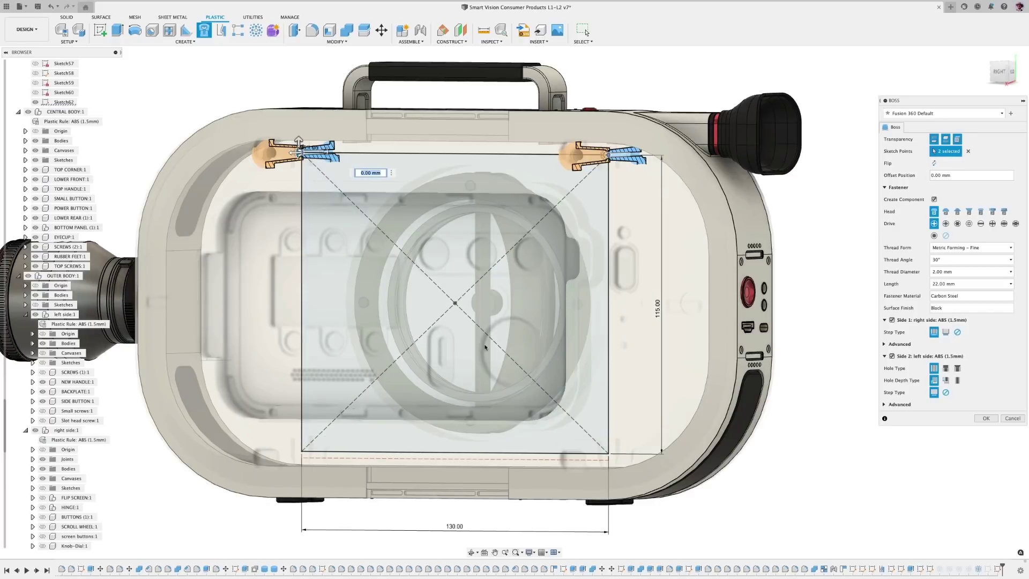
click(931, 175)
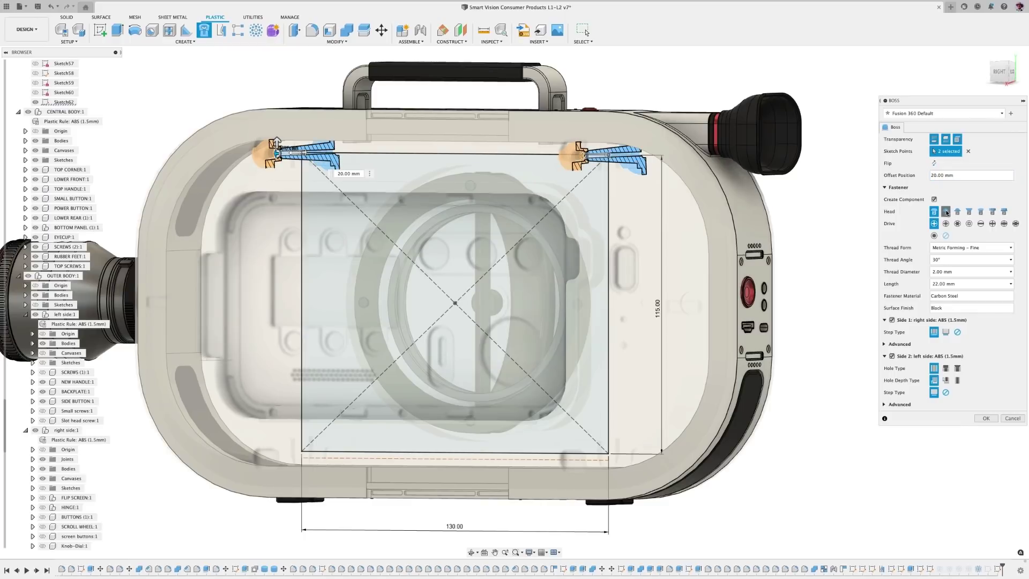
click(946, 212)
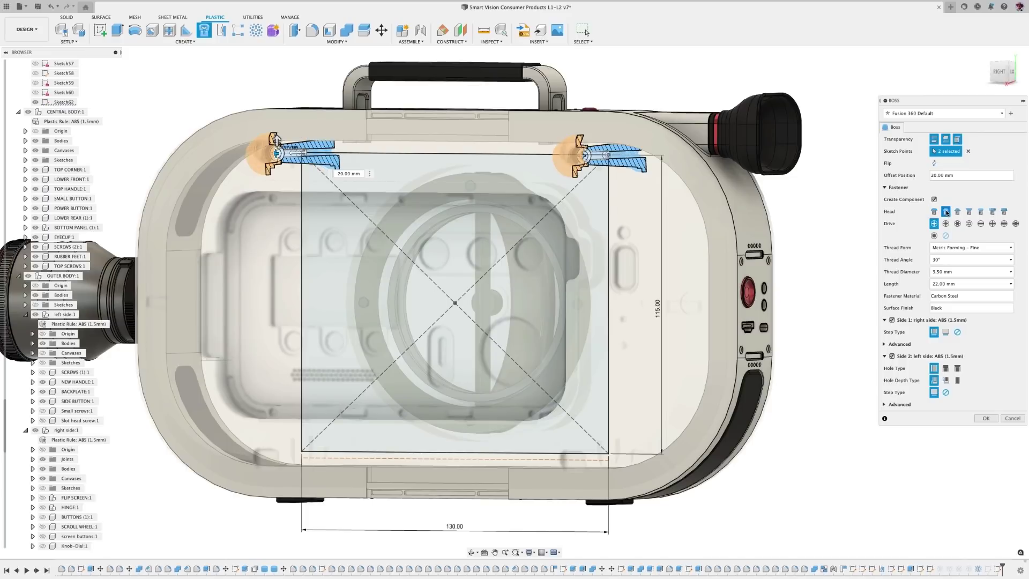
click(980, 212)
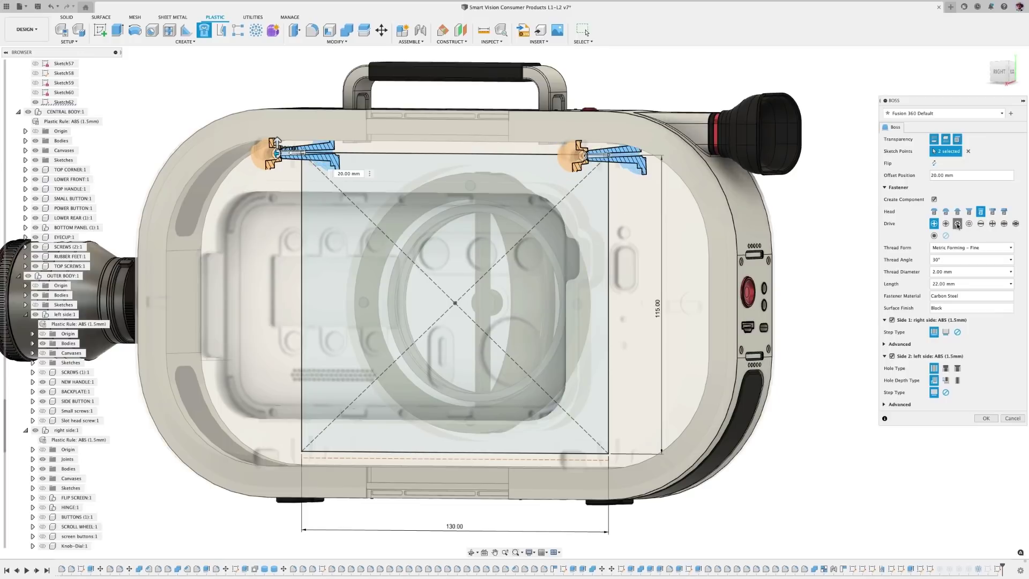
click(957, 224)
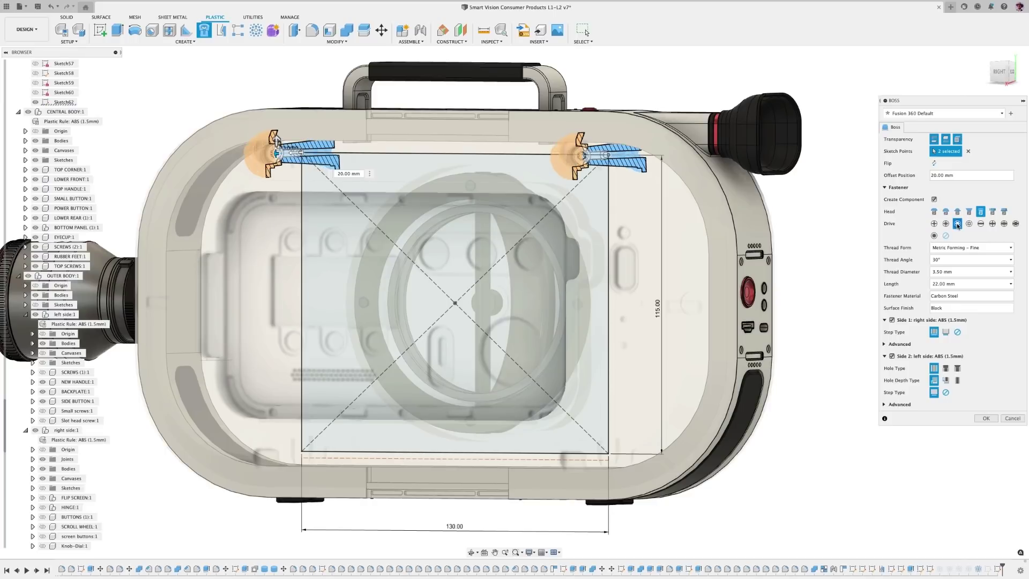
click(971, 271)
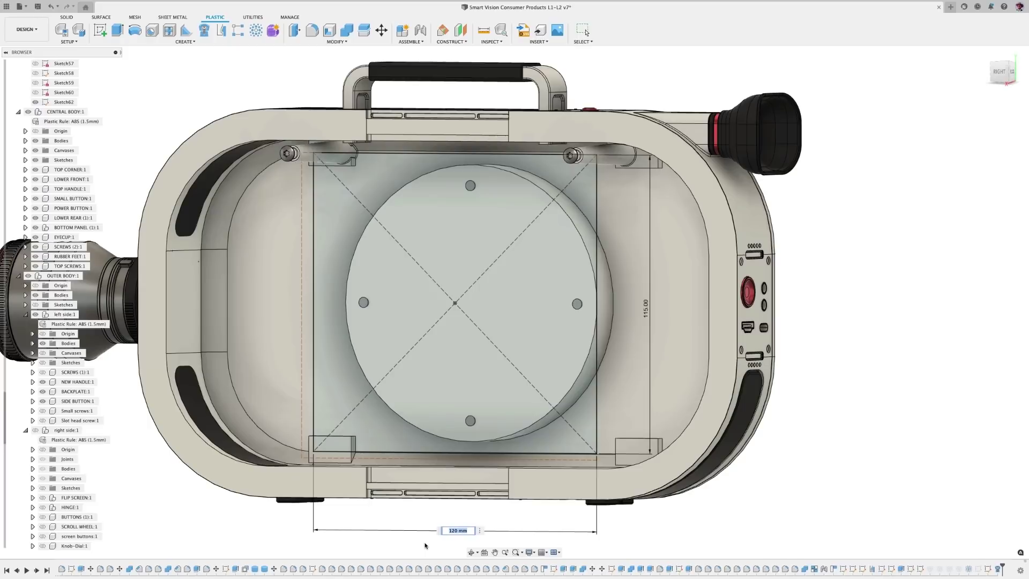
Set the rectangle's width dimension to 125, then change it to 130 mm
text(125)
key(Return)
double_click(453, 526)
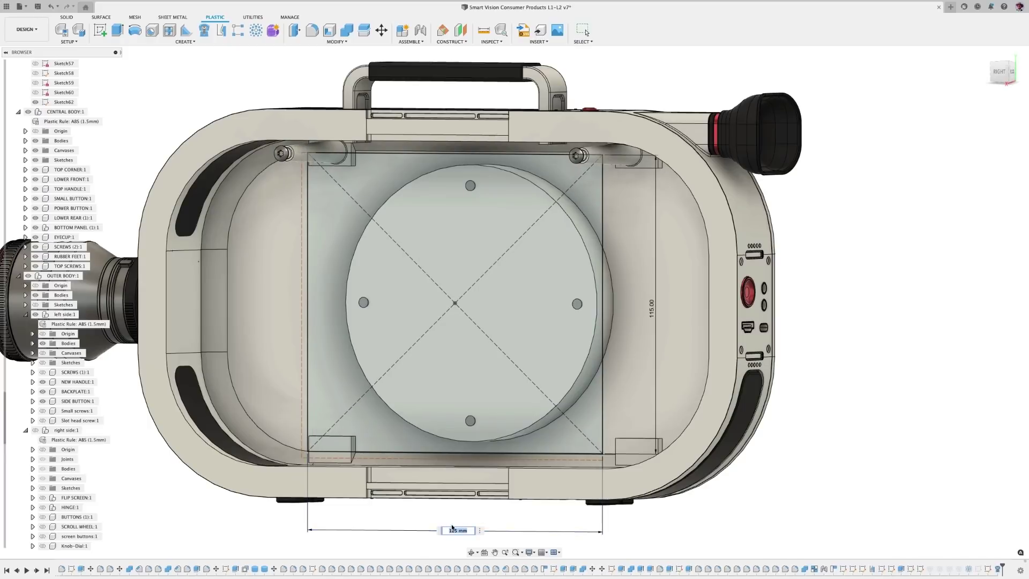
text(130)
key(Return)
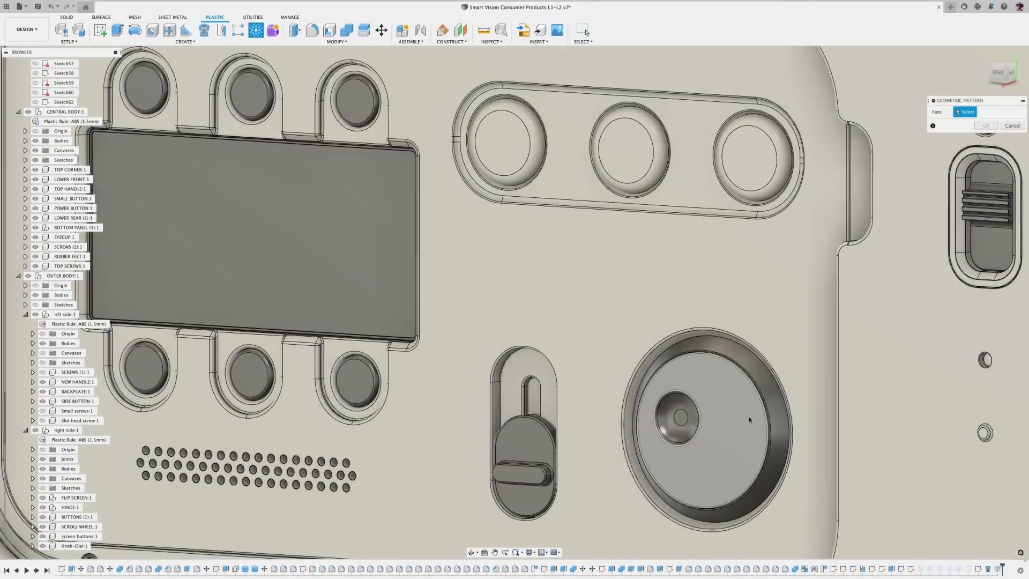
Select the dial face, adjust the size limits and spread, and settle on circle-packing distribution
click(748, 419)
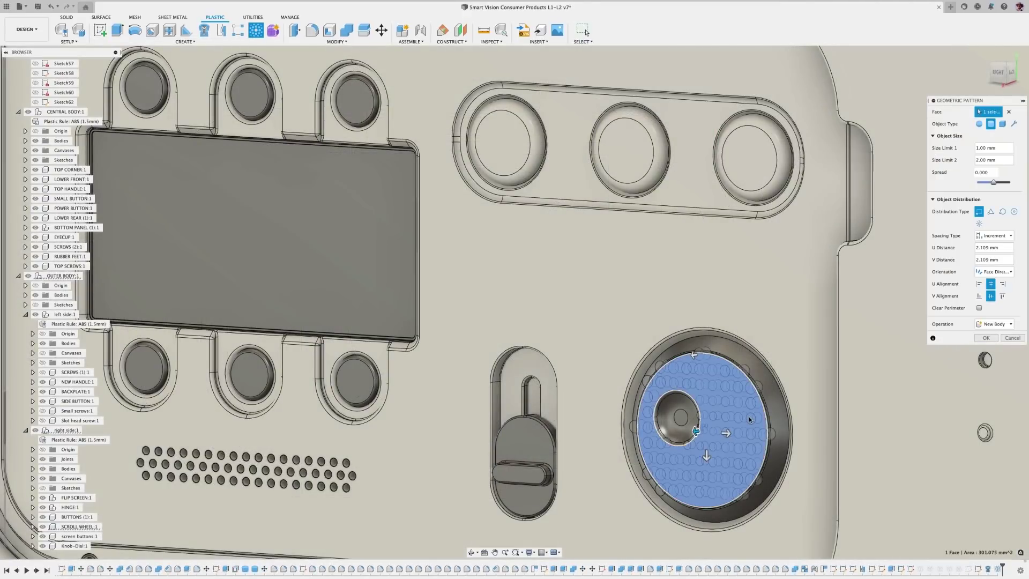
mouse_move(992, 183)
mouse_down()
mouse_move(977, 184)
mouse_move(1006, 183)
mouse_move(978, 183)
mouse_up()
click(979, 160)
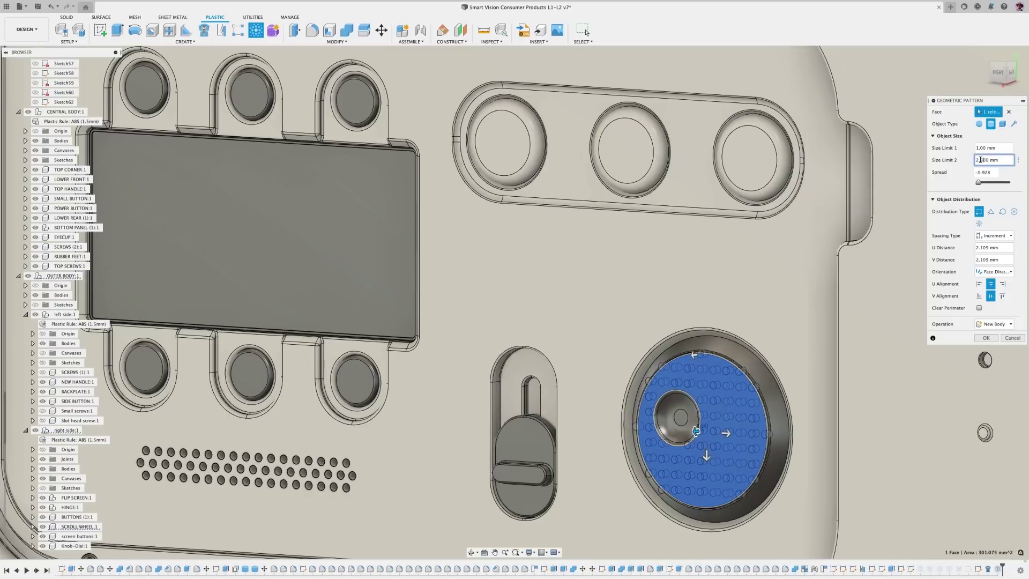
click(975, 148)
text(0.5)
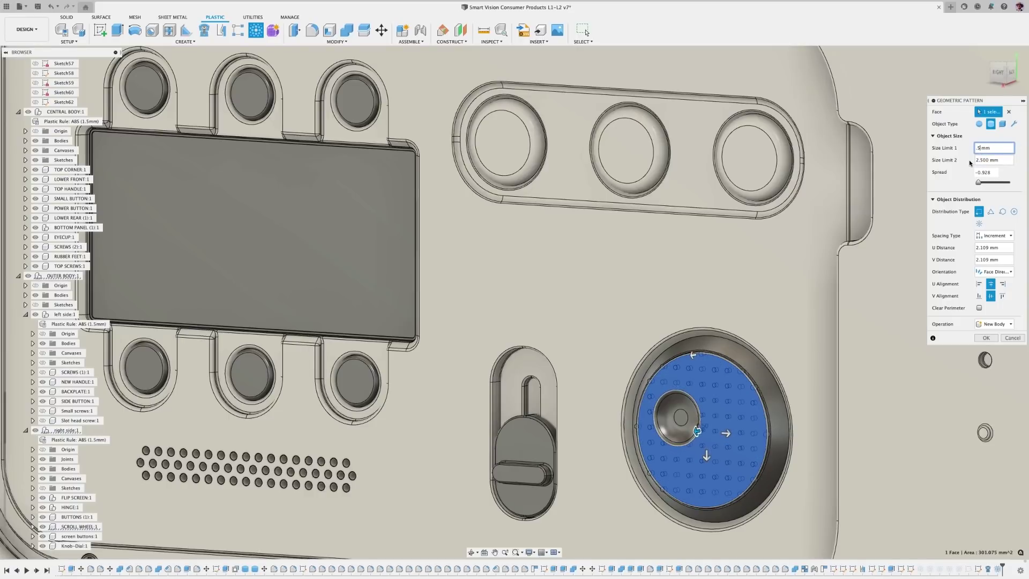
click(990, 212)
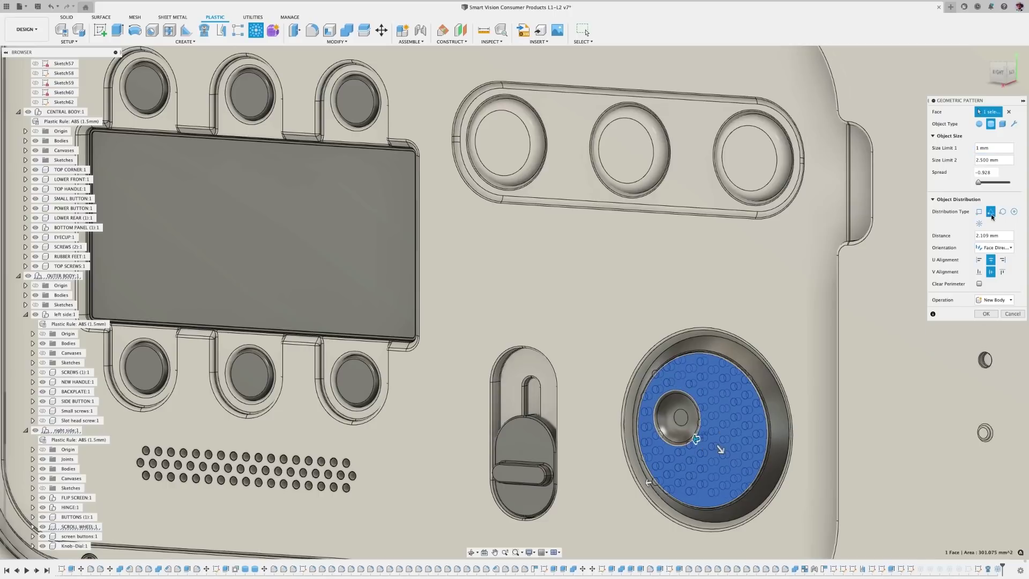
click(1002, 211)
drag(978, 182, 992, 182)
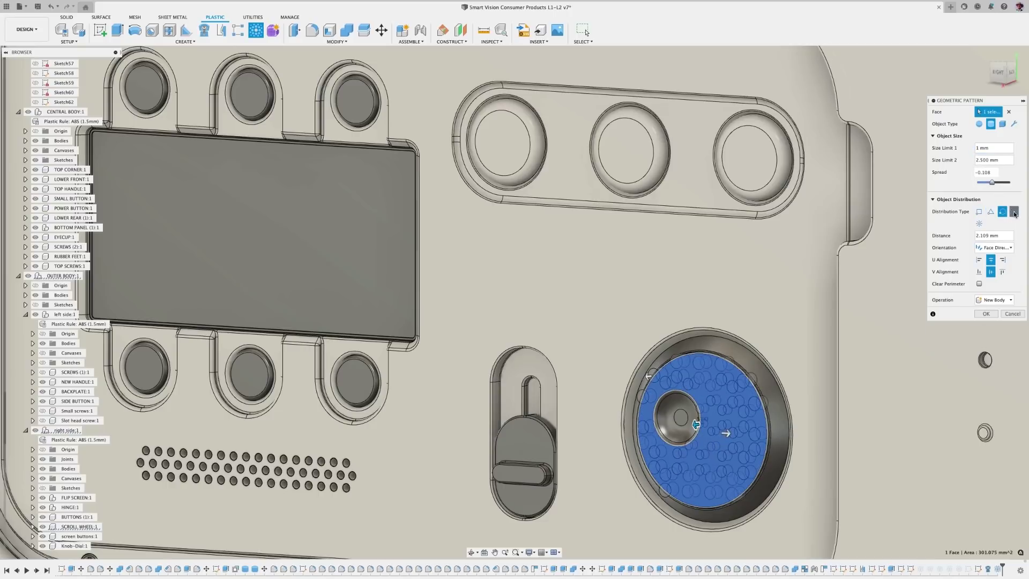
click(1014, 212)
click(978, 224)
click(1002, 211)
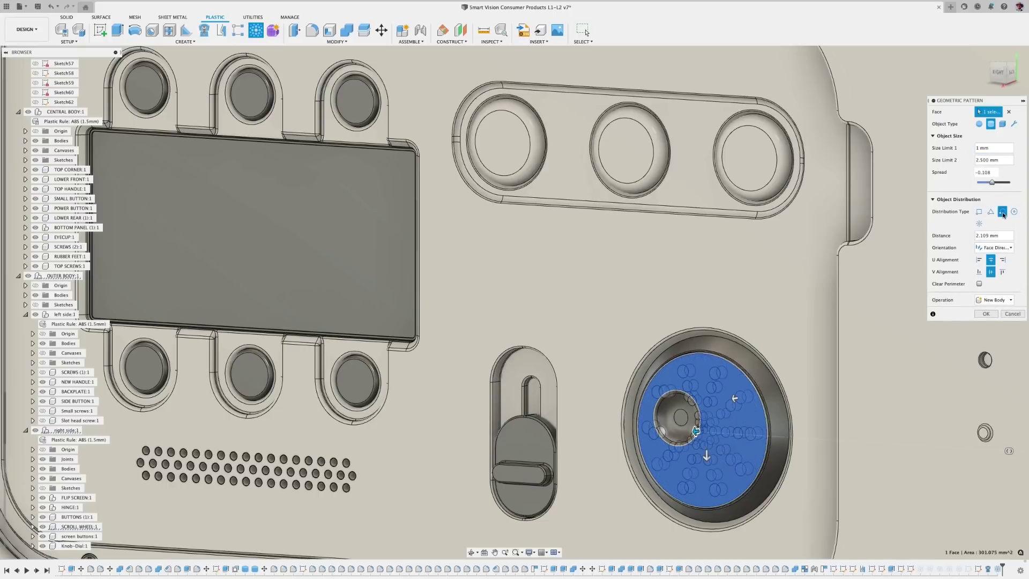
Keep Face Direction orientation and centre the pattern horizontally and vertically on the face
click(992, 247)
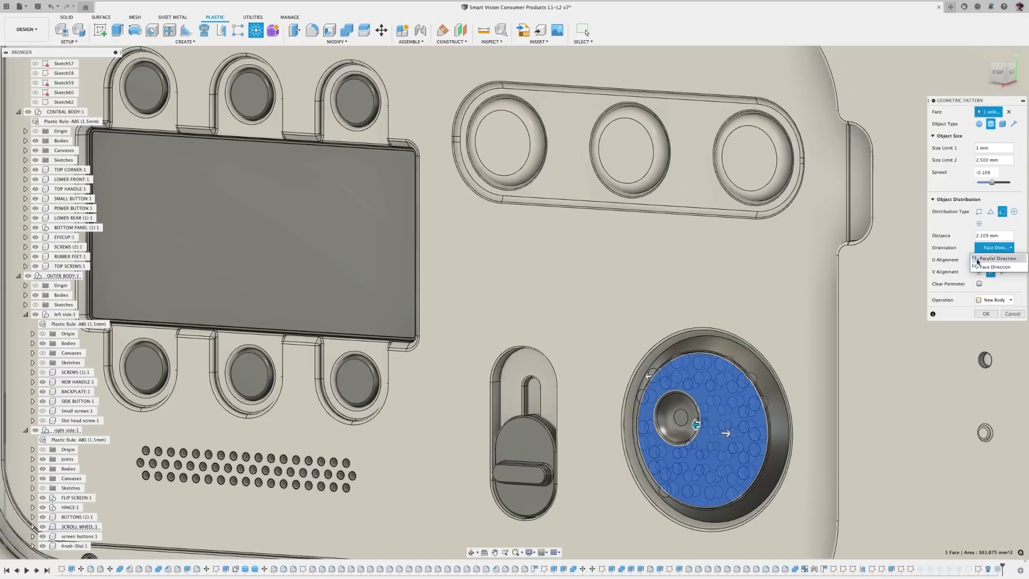
click(989, 258)
click(992, 211)
click(989, 230)
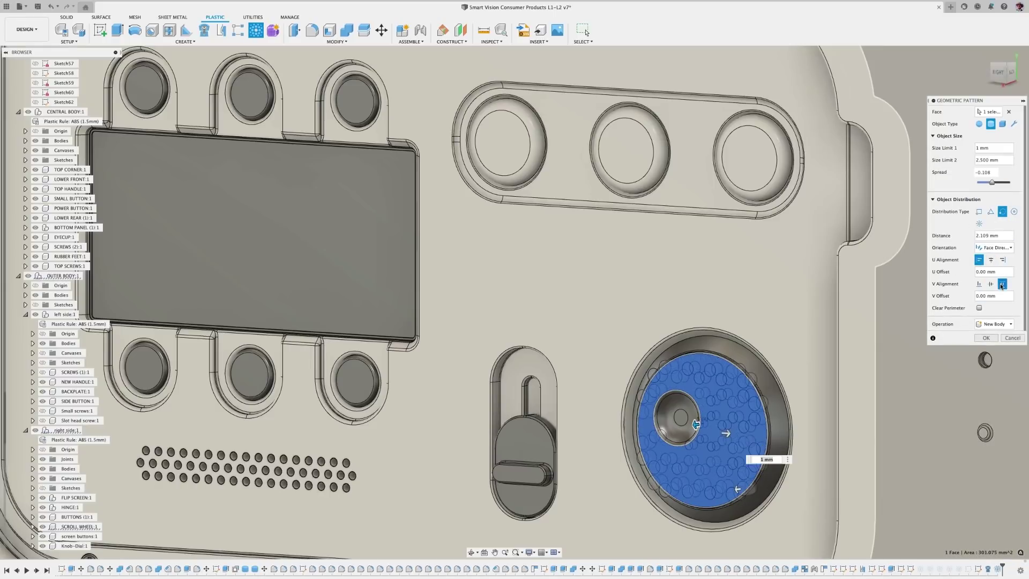
click(1001, 259)
click(992, 260)
click(990, 272)
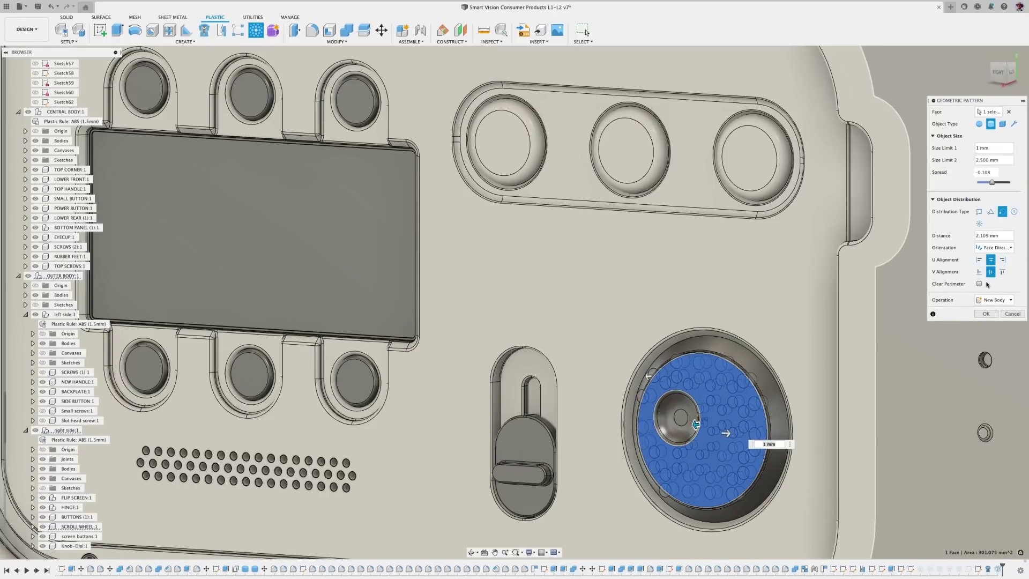
Clear the perimeter with a 0.5 offset and apply the pattern as a Cut
click(979, 284)
click(1002, 295)
text(.5)
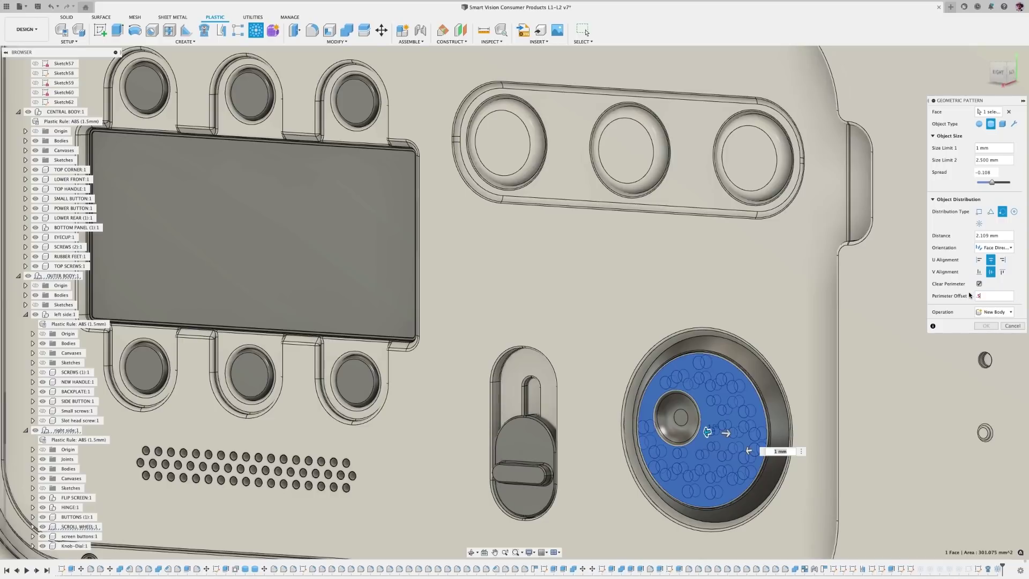
click(994, 311)
click(992, 322)
click(986, 325)
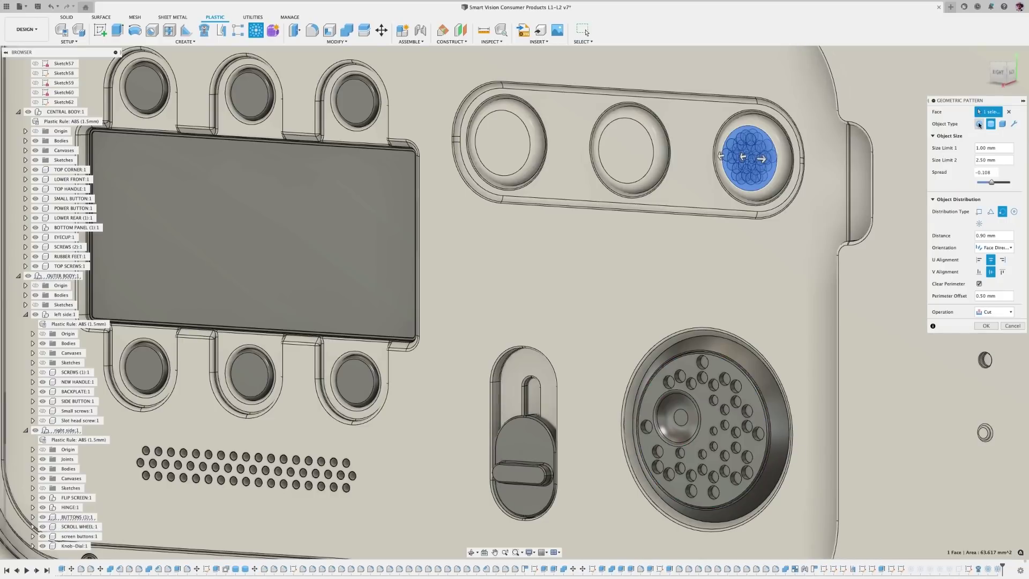
Pattern the right button with 0.5–1 mm holes, radial distribution and perimeter offset 0
click(976, 148)
text(.5)
key(Tab)
text(1)
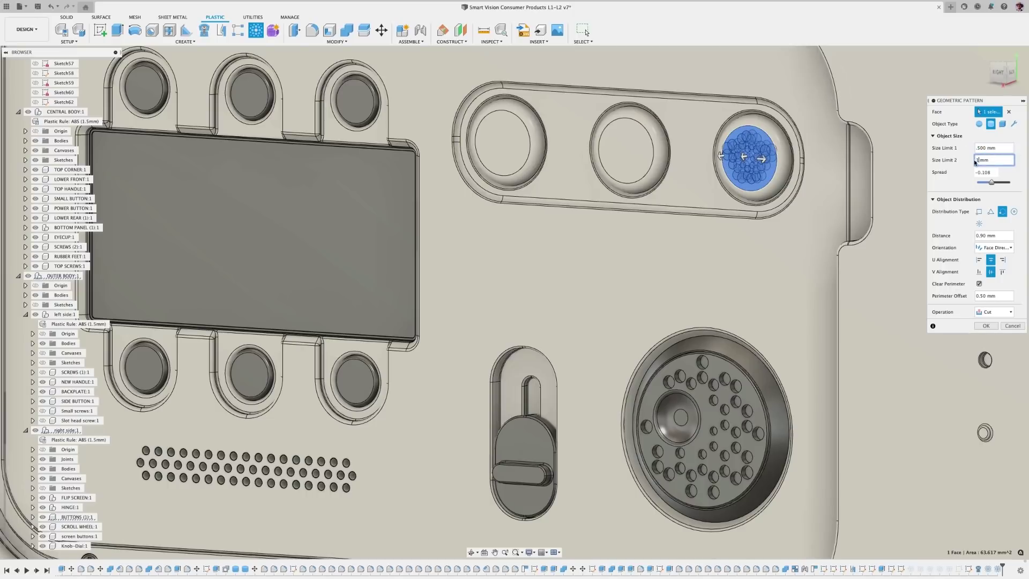
click(1013, 211)
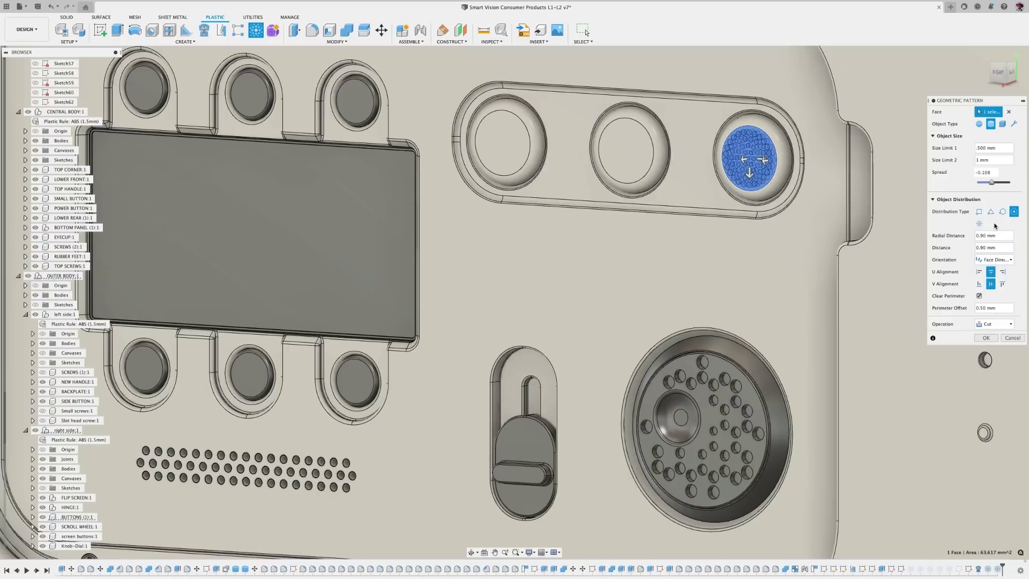
double_click(976, 307)
text(0)
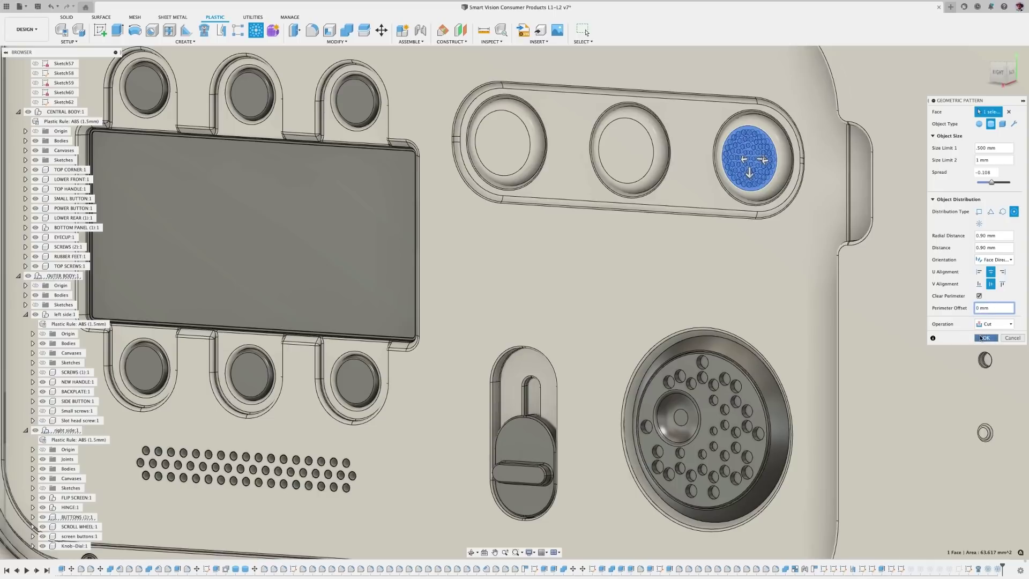
click(979, 338)
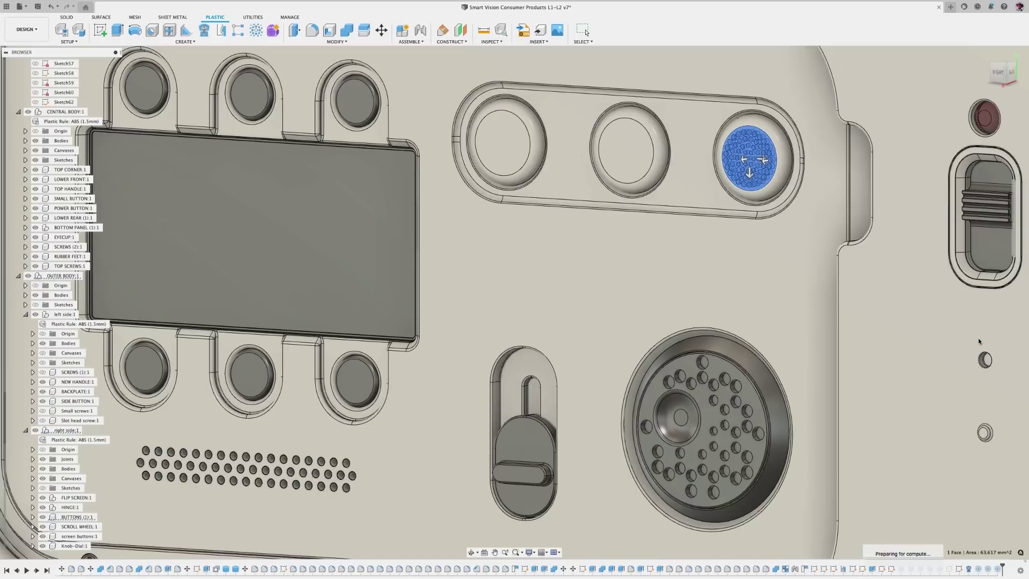
Add a radial hole pattern with quantity 7 to the middle button's face
key(Return)
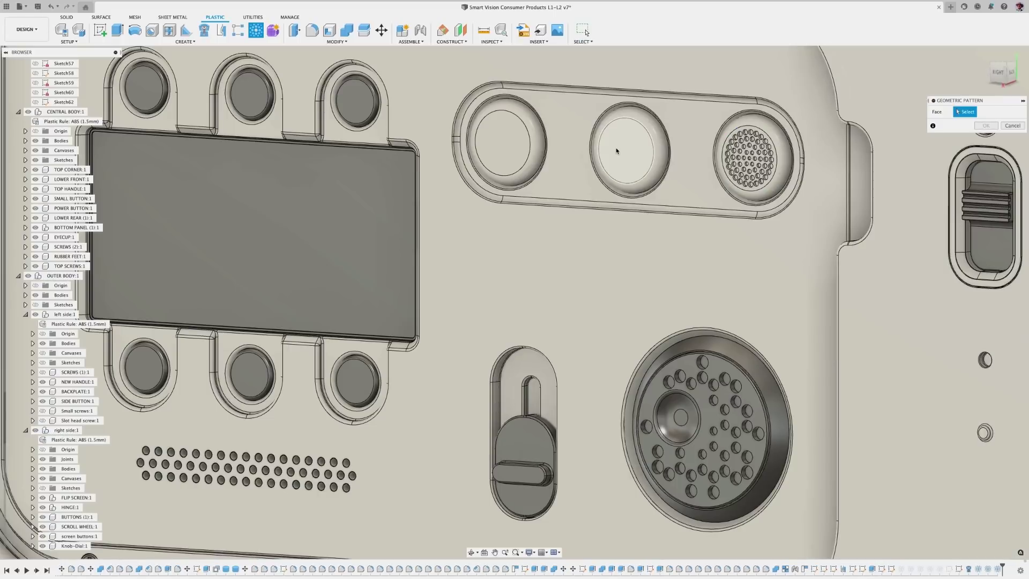
click(617, 148)
click(978, 224)
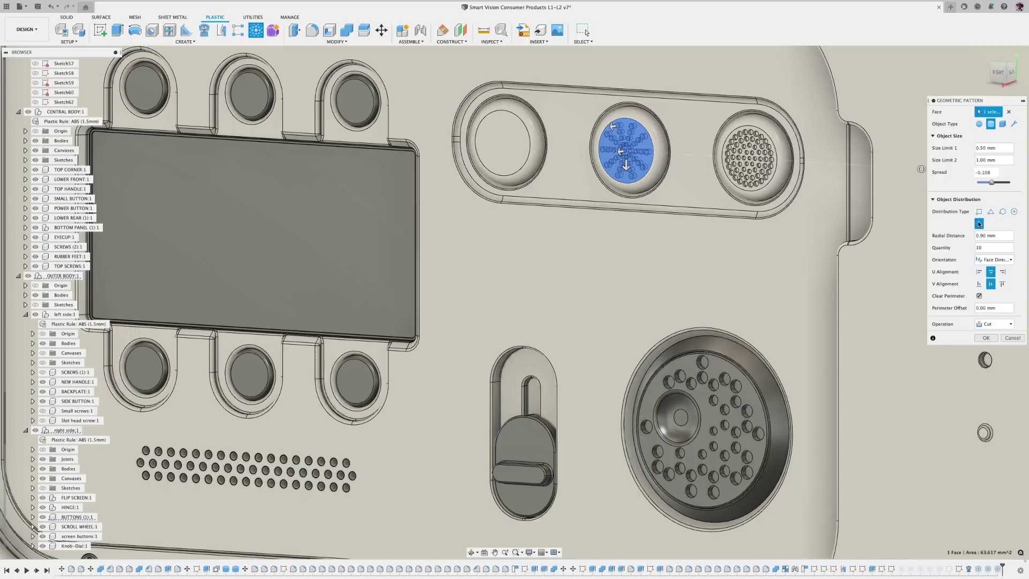
click(978, 247)
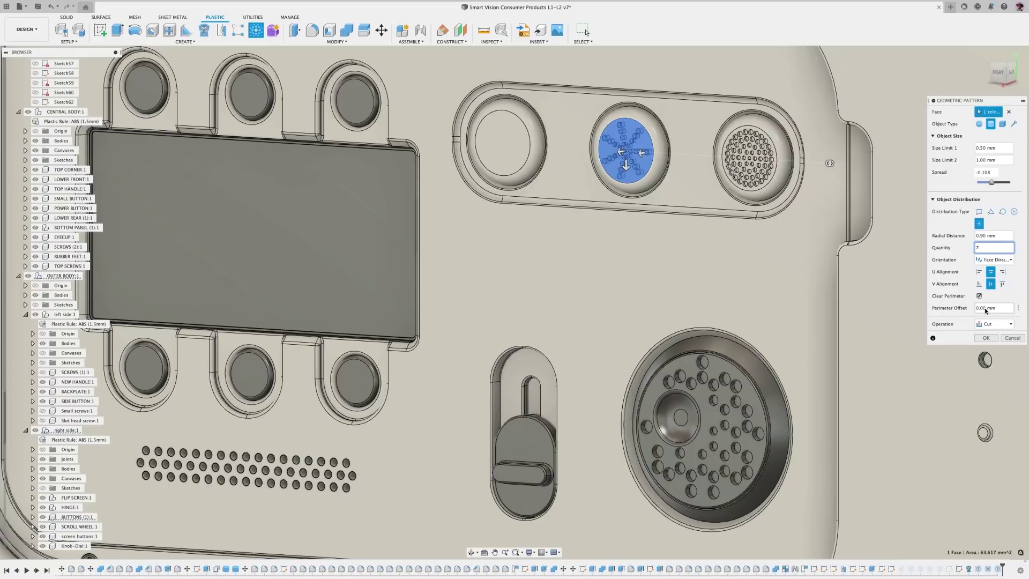
click(985, 337)
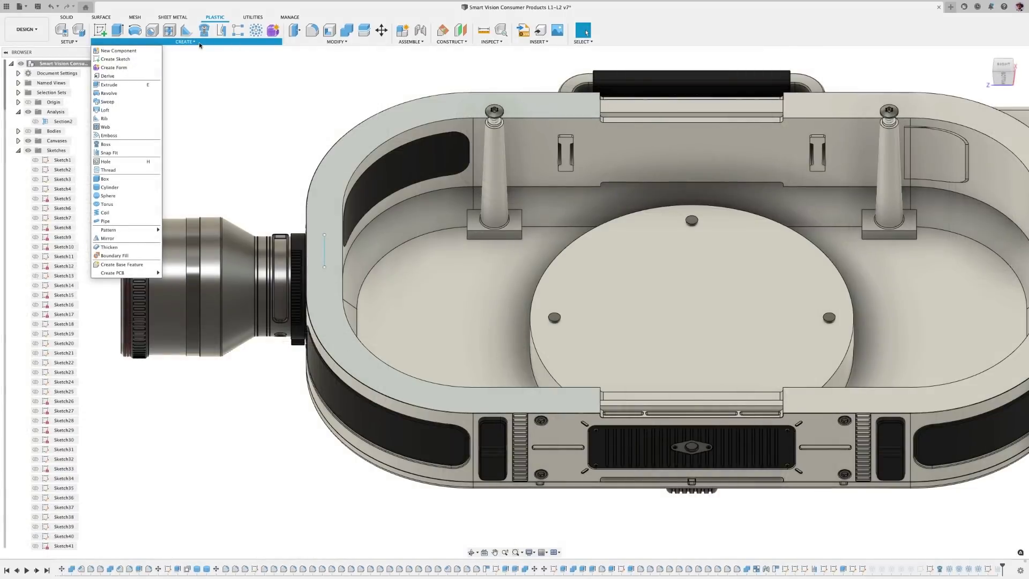
Place snap fits at two sketch points using the Last Used preset
click(110, 153)
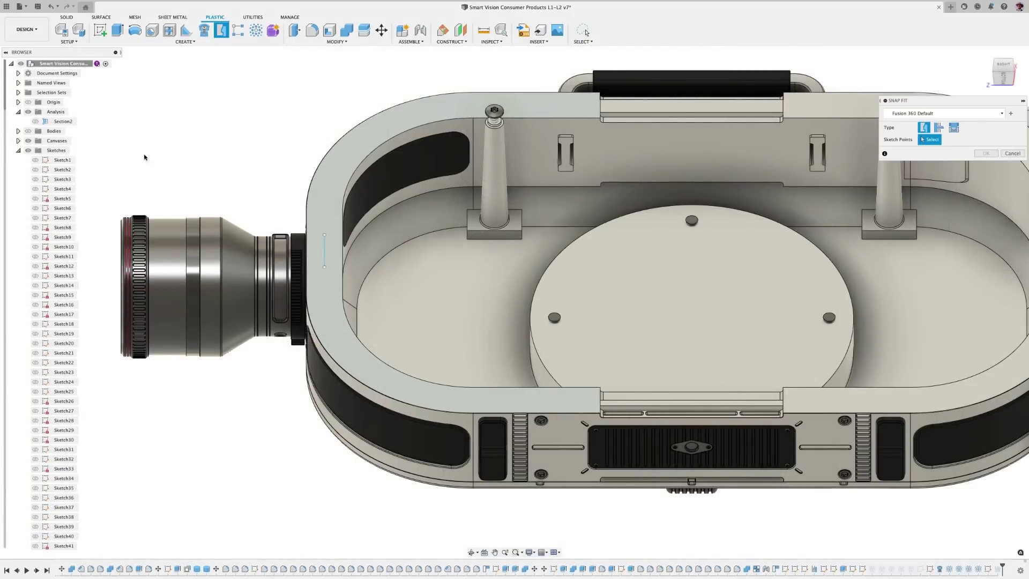
click(324, 235)
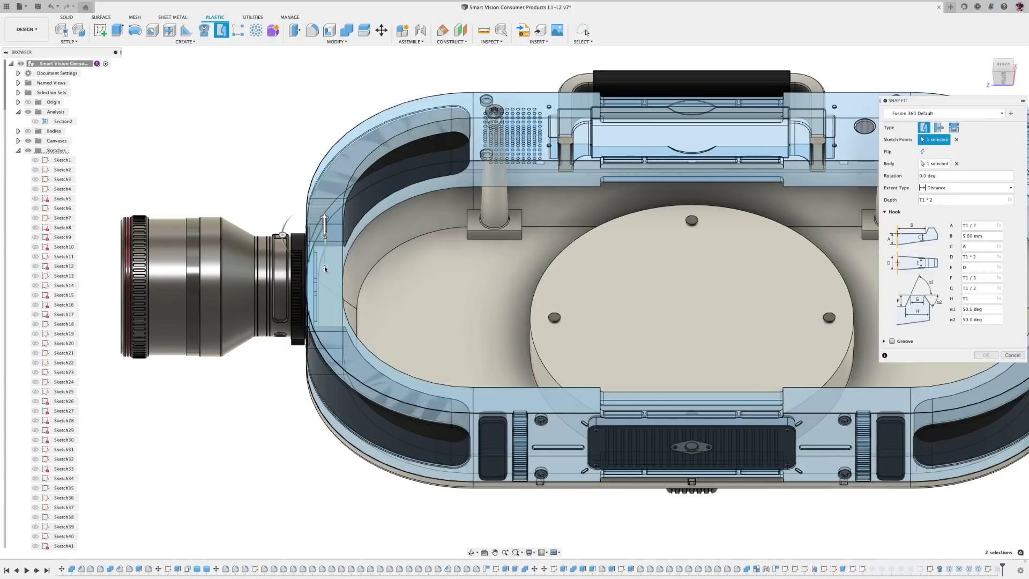
click(325, 268)
click(1001, 114)
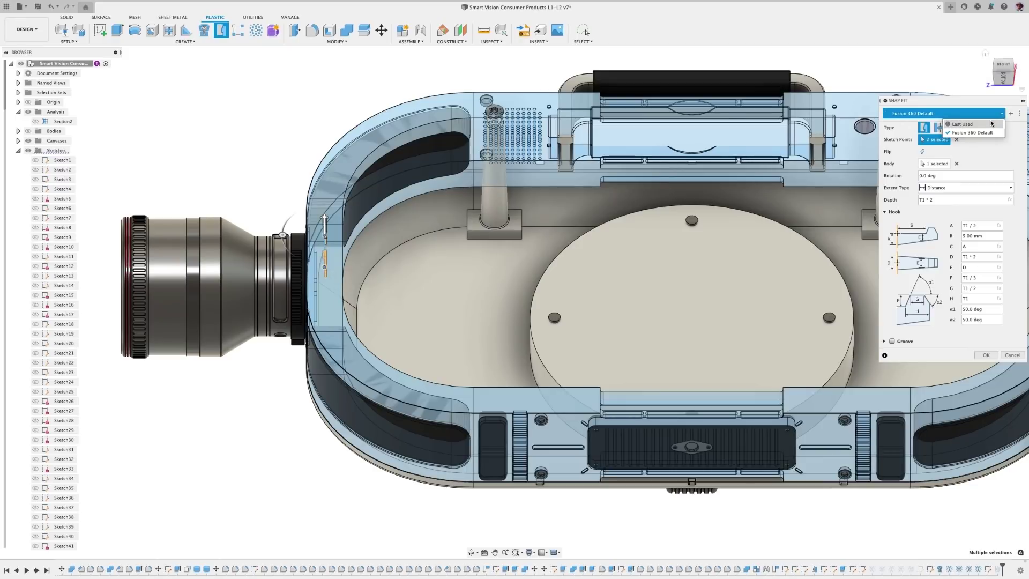
click(991, 124)
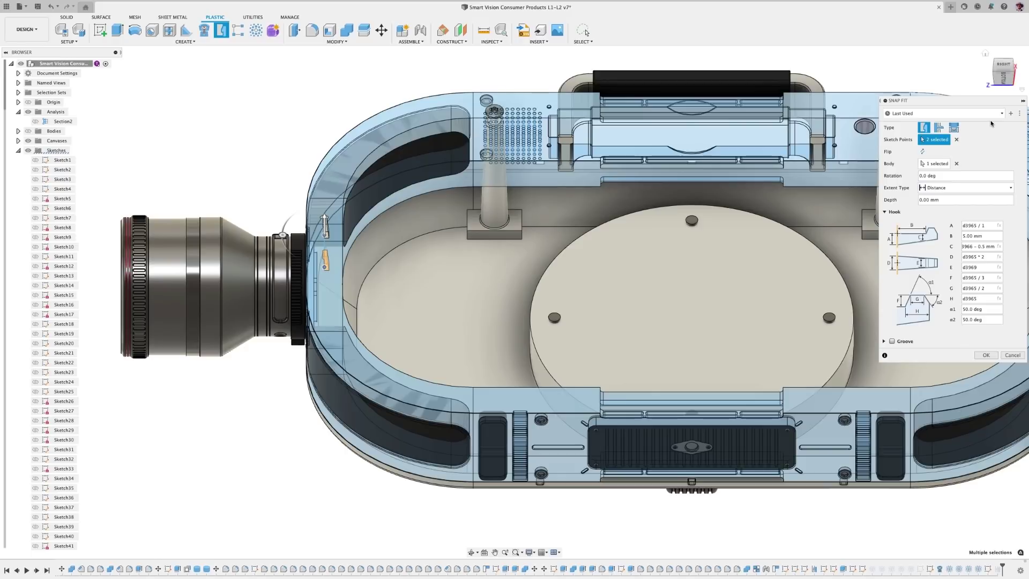
Add a groove, include the right side's main body, and confirm the snap fit
click(884, 341)
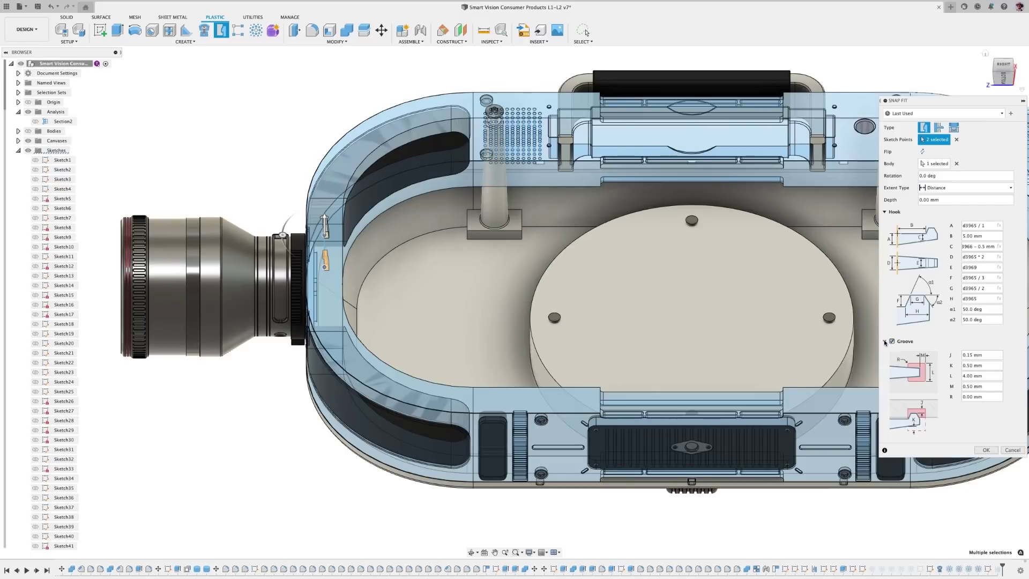
scroll(63, 370, down, 15)
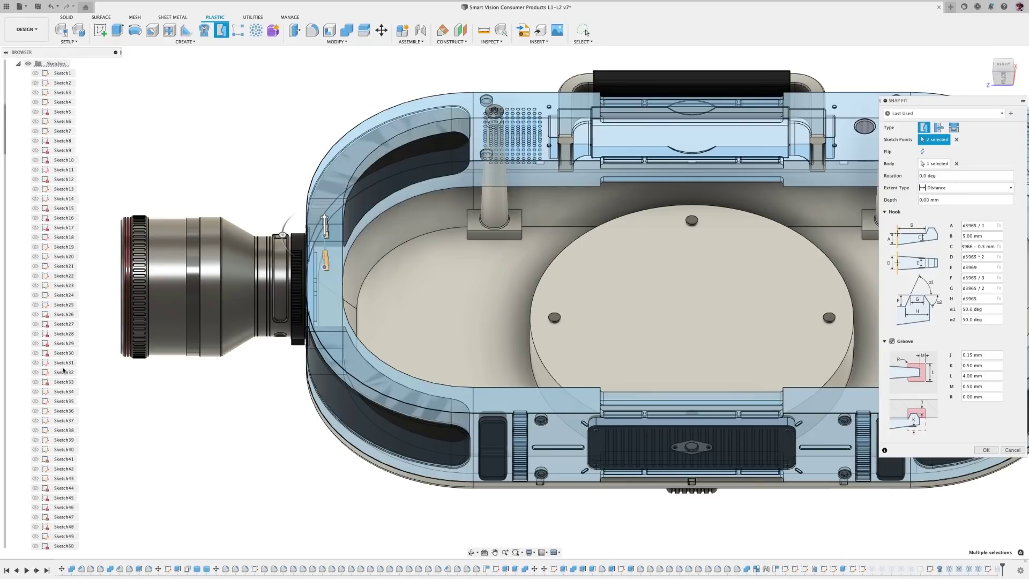
scroll(64, 368, down, 10)
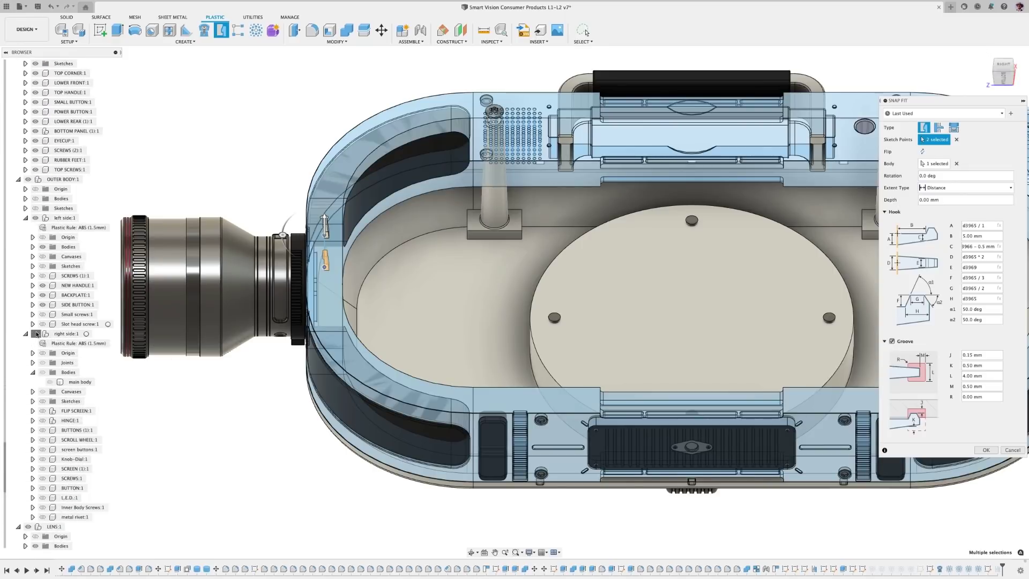
click(36, 334)
click(35, 334)
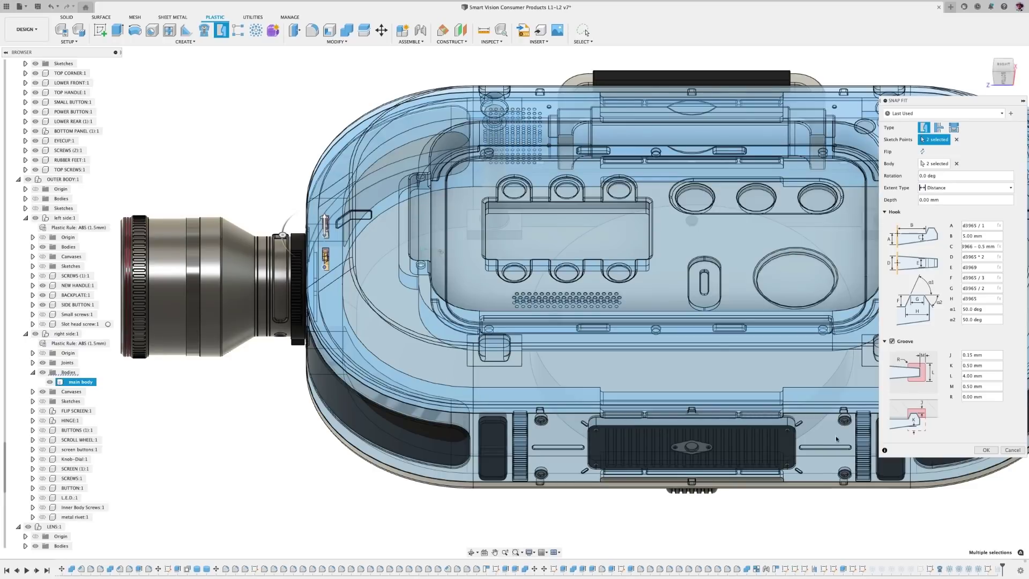
click(983, 450)
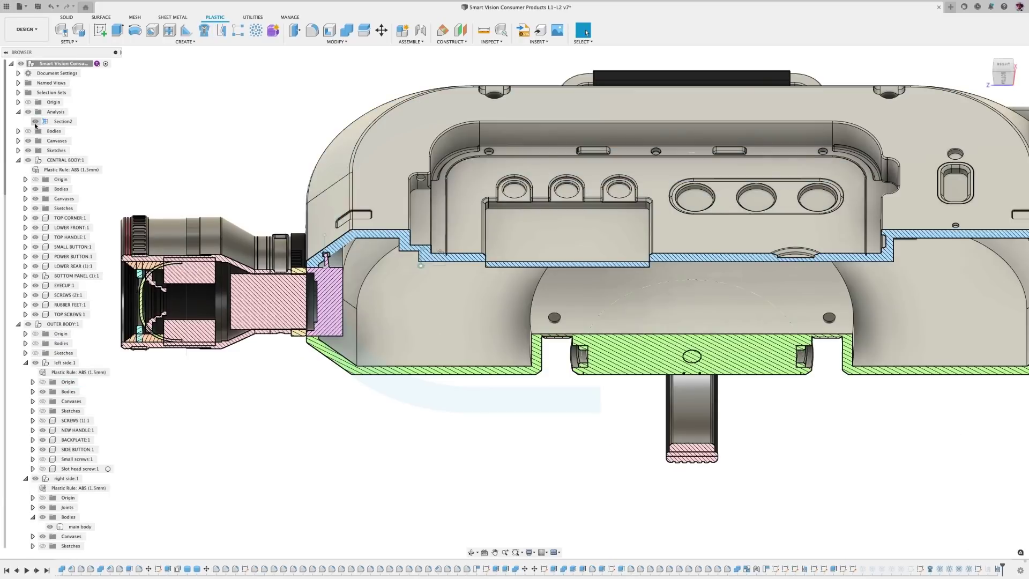
click(985, 54)
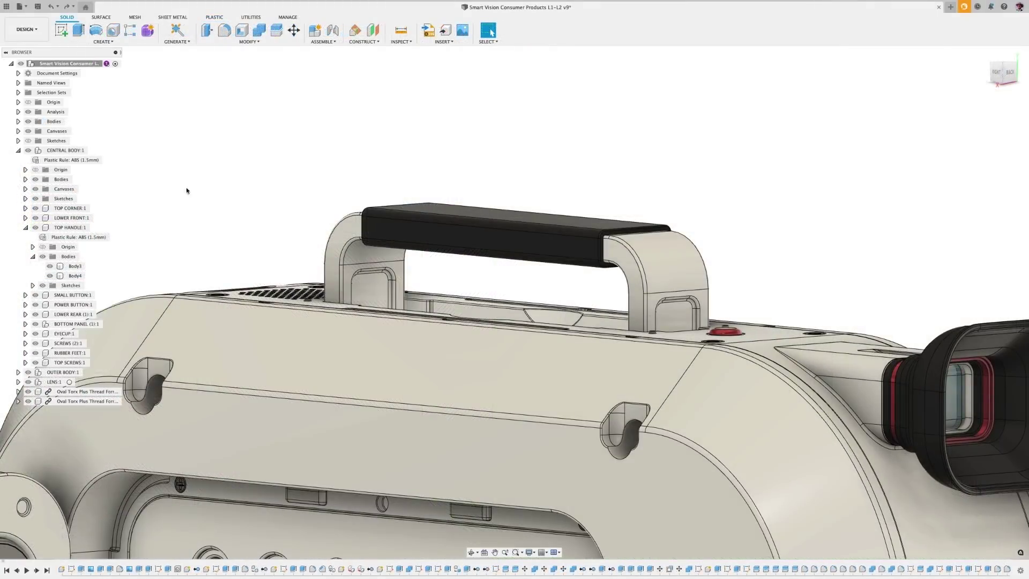
right_click(75, 266)
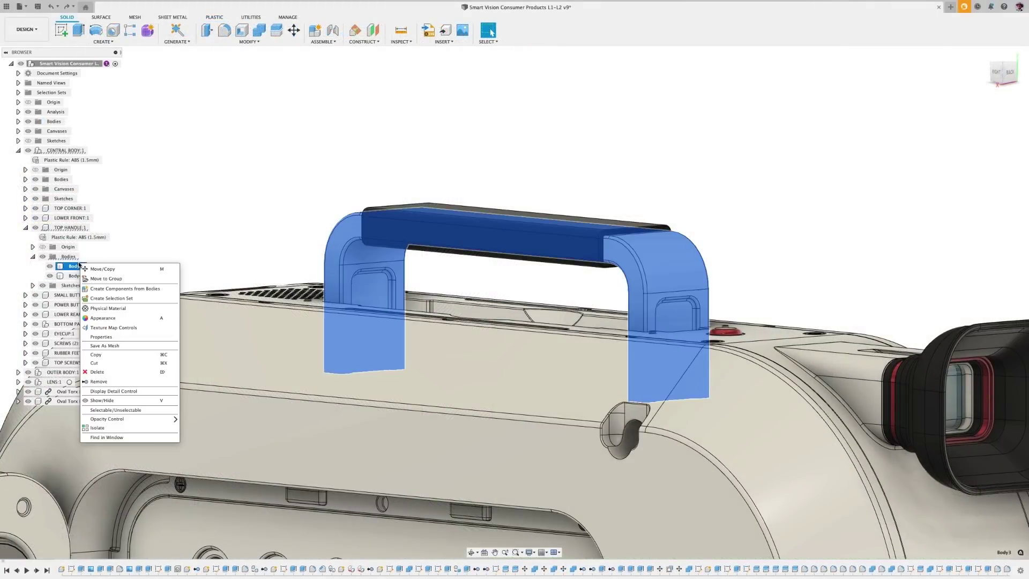
Isolate the top handle and start a volumetric lattice, trying cell sizes 2 and 5 mm
click(144, 427)
click(135, 17)
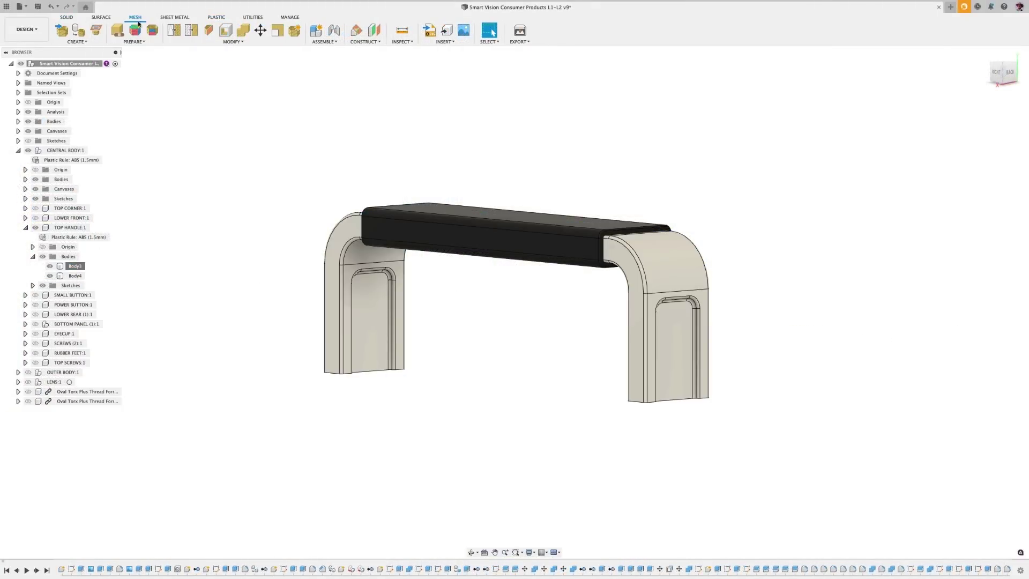
click(233, 41)
click(193, 179)
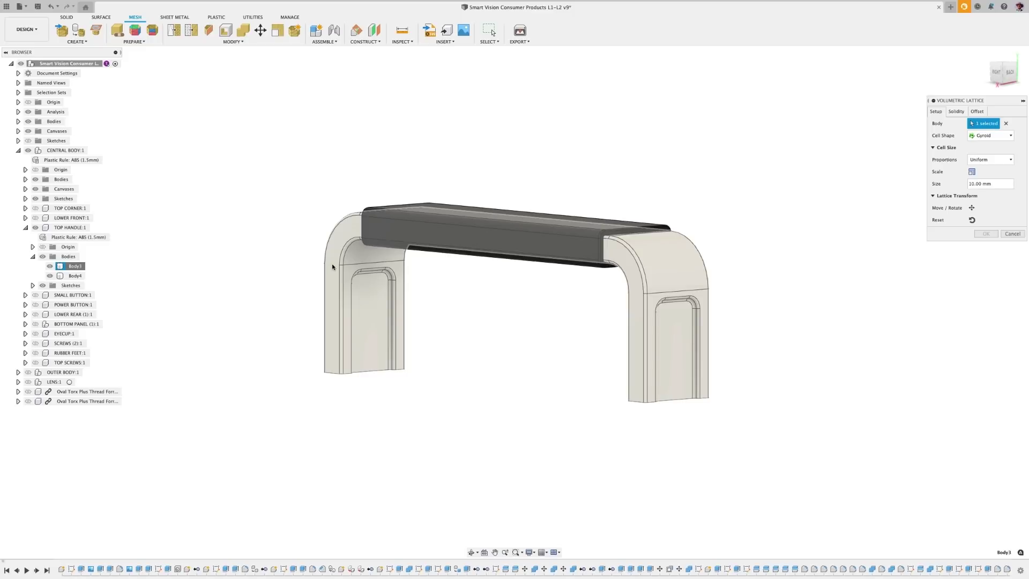
click(942, 185)
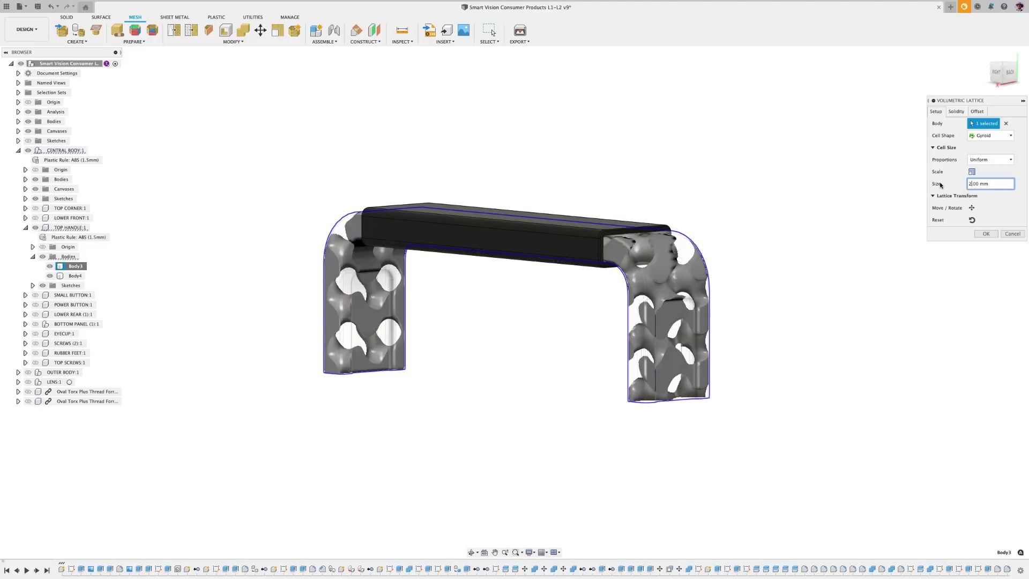
text(2)
key(Return)
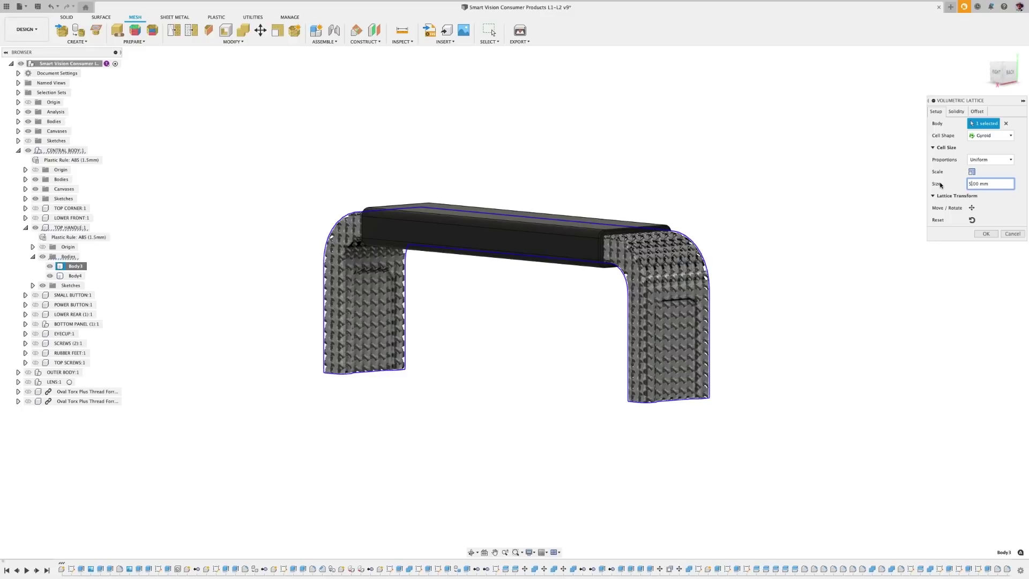
text(5)
key(Return)
Try cross and Schwarz P cells, varying solidity from 56 down to 42
click(990, 135)
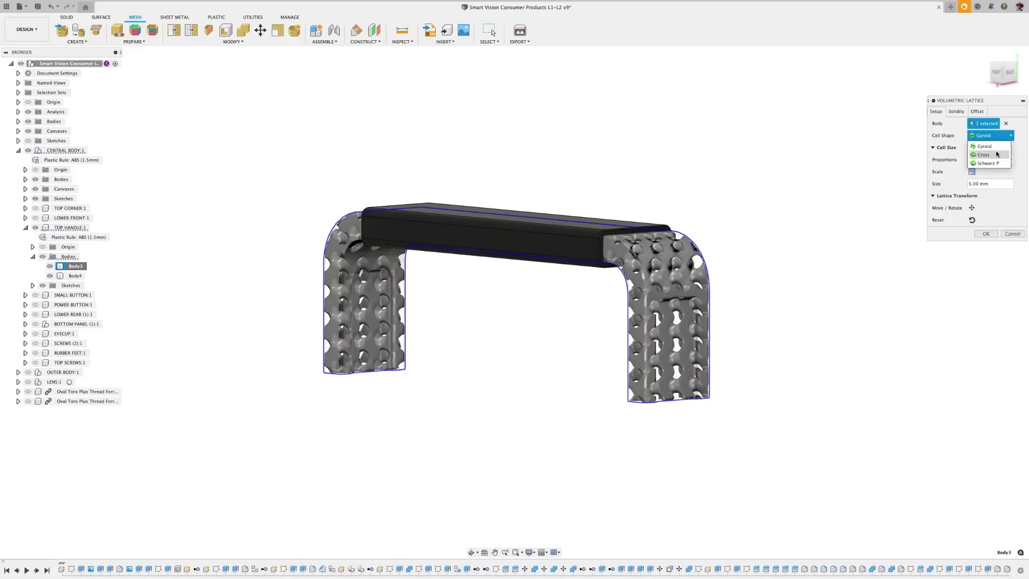
click(995, 154)
click(996, 135)
click(998, 159)
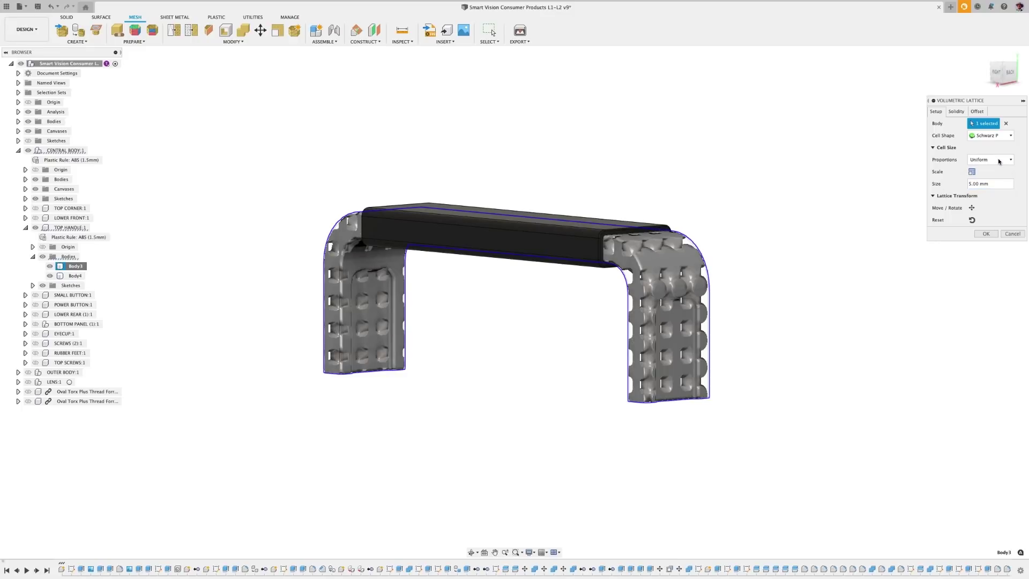
click(956, 111)
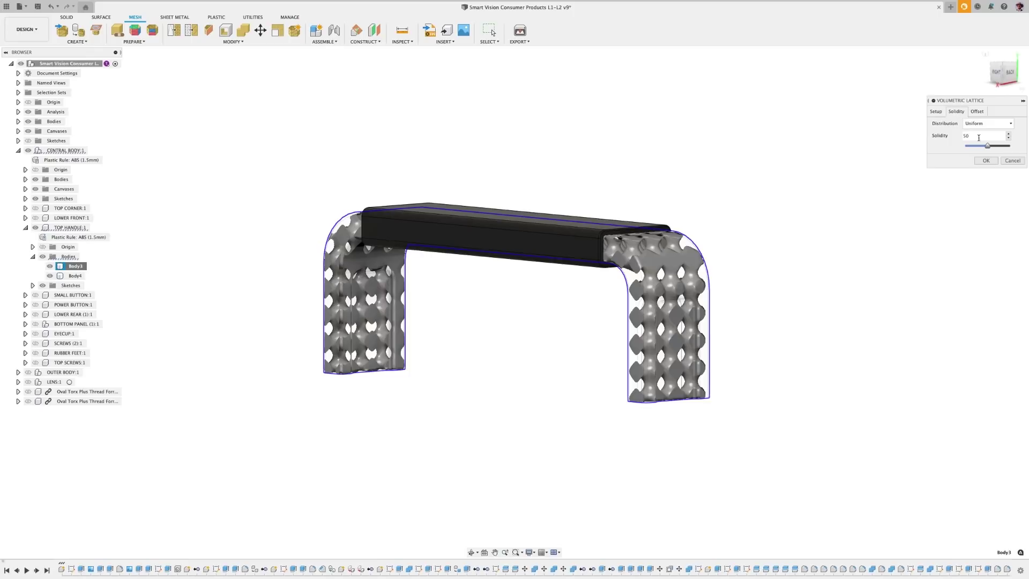
drag(987, 149, 991, 150)
click(936, 111)
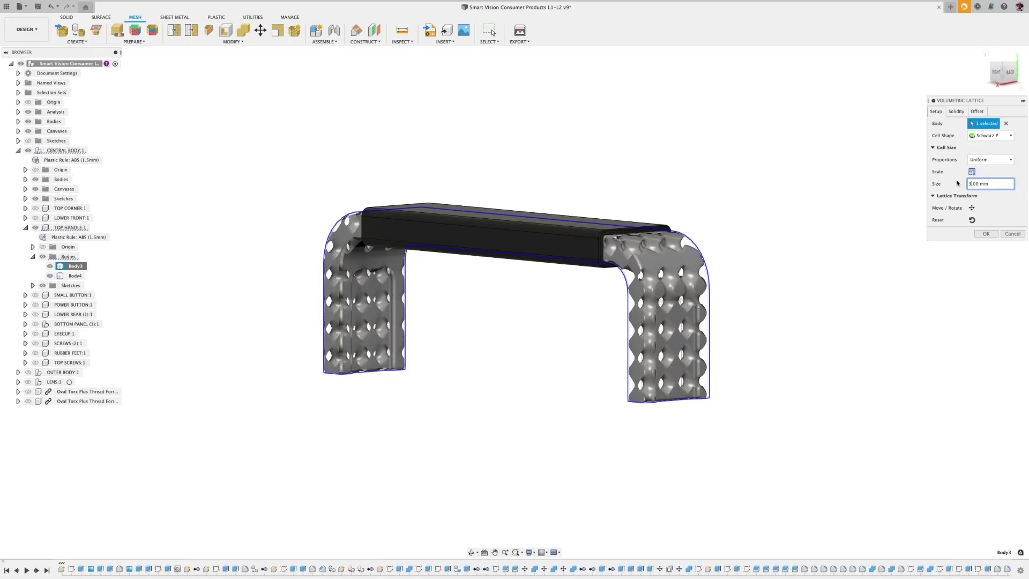
click(955, 111)
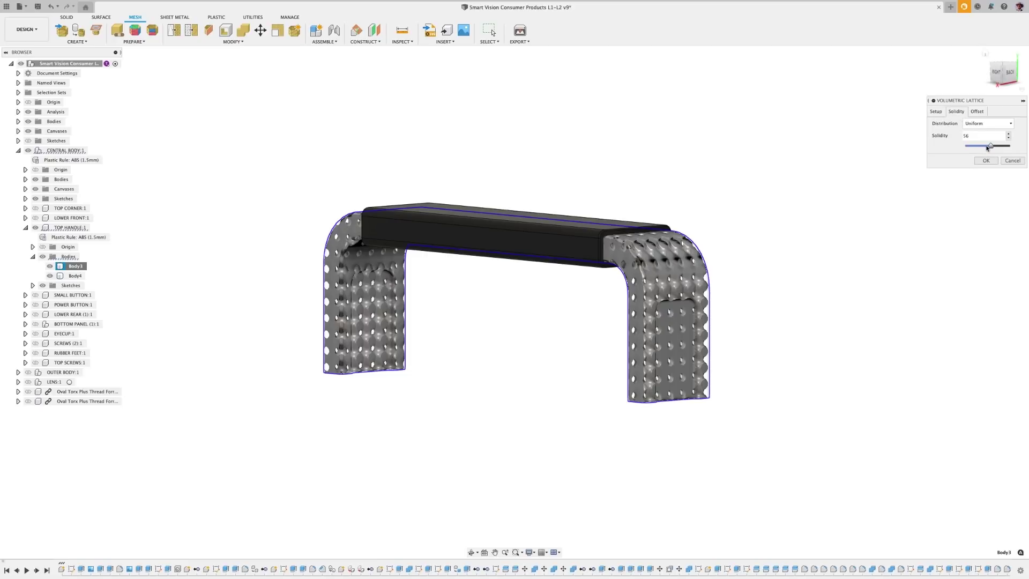
drag(991, 146, 983, 147)
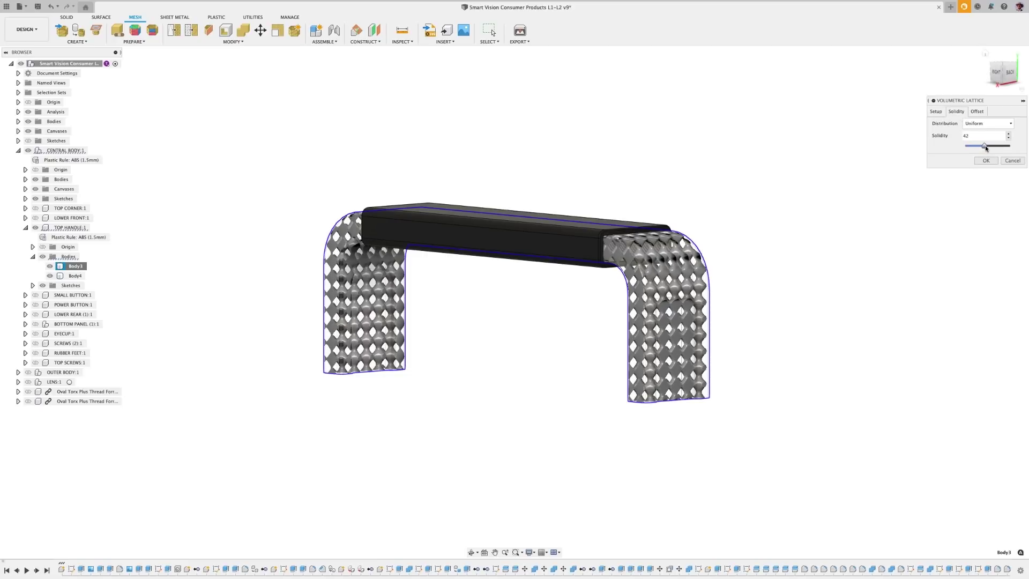
click(935, 111)
Switch the lattice to gyroid cells and lower the solidity to 15
click(988, 135)
click(988, 159)
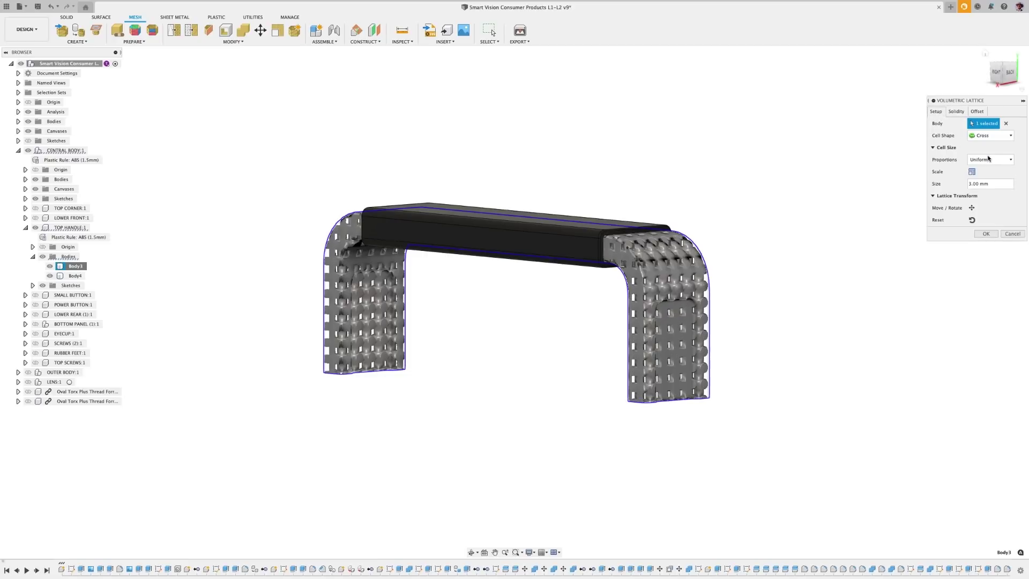
click(985, 135)
click(988, 151)
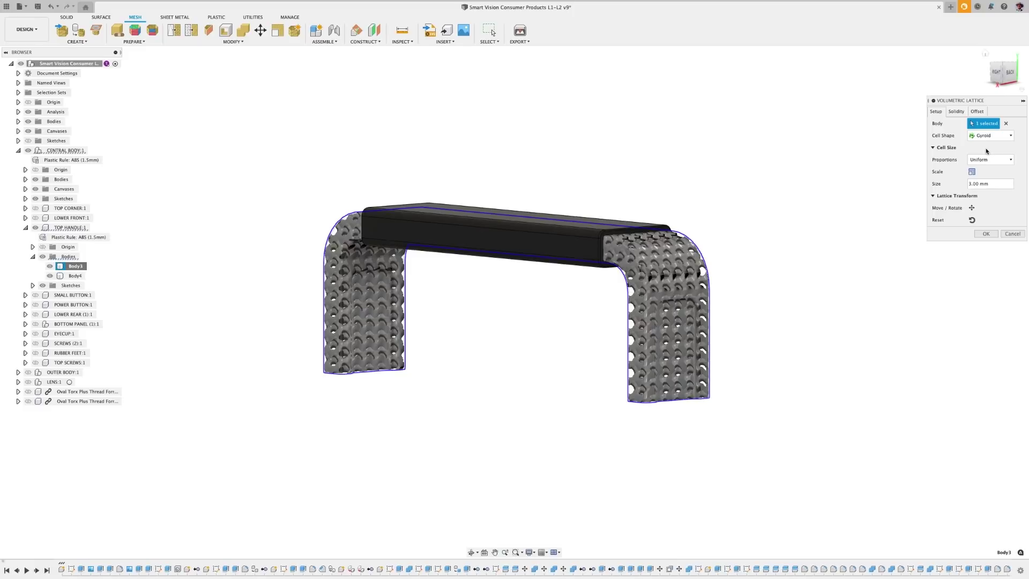
click(956, 112)
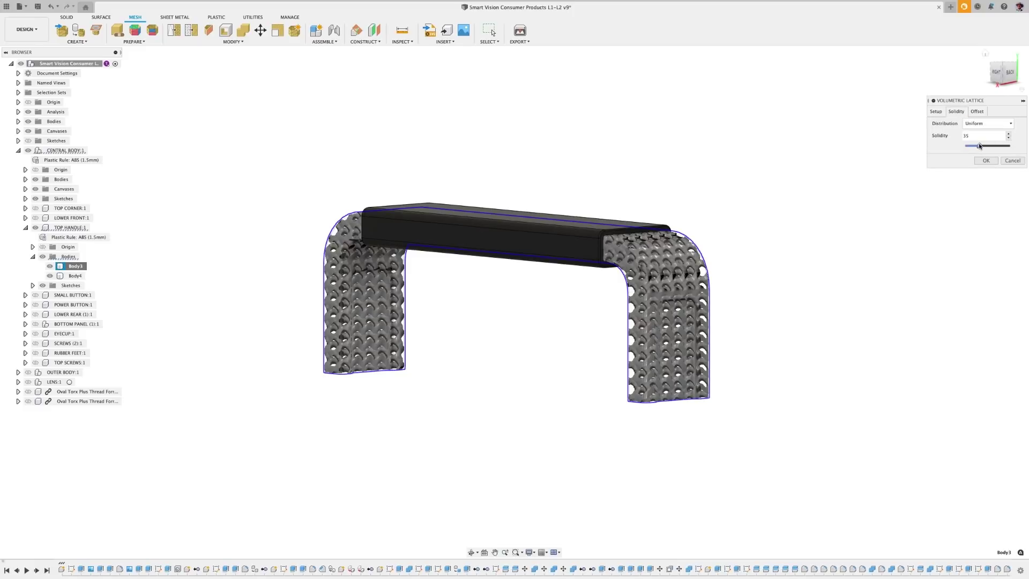
drag(979, 146, 978, 145)
Add about 1 mm solid offsets on the handle's curved top and inner faces, then apply the gyroid lattice
click(976, 111)
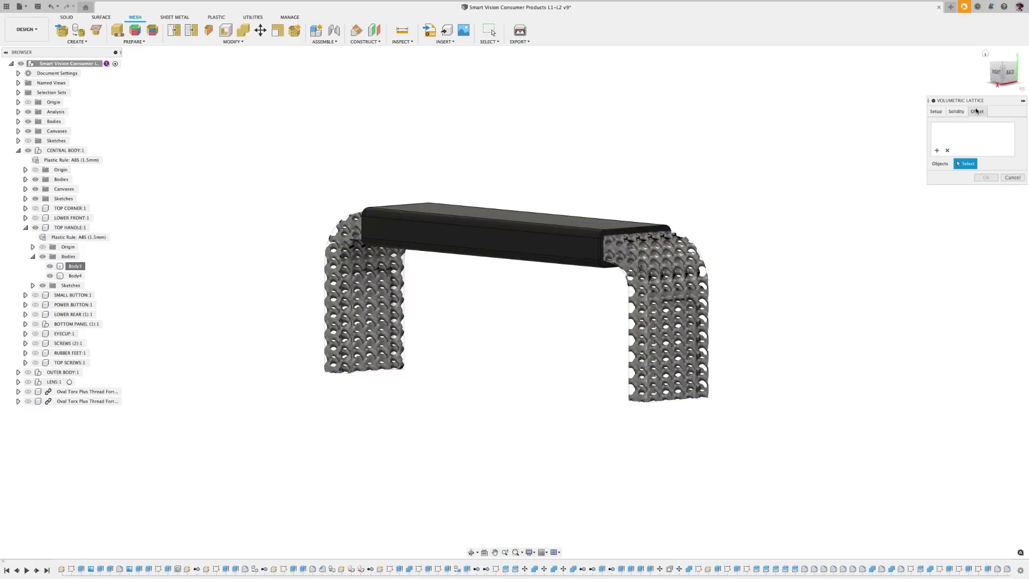
click(937, 151)
click(964, 127)
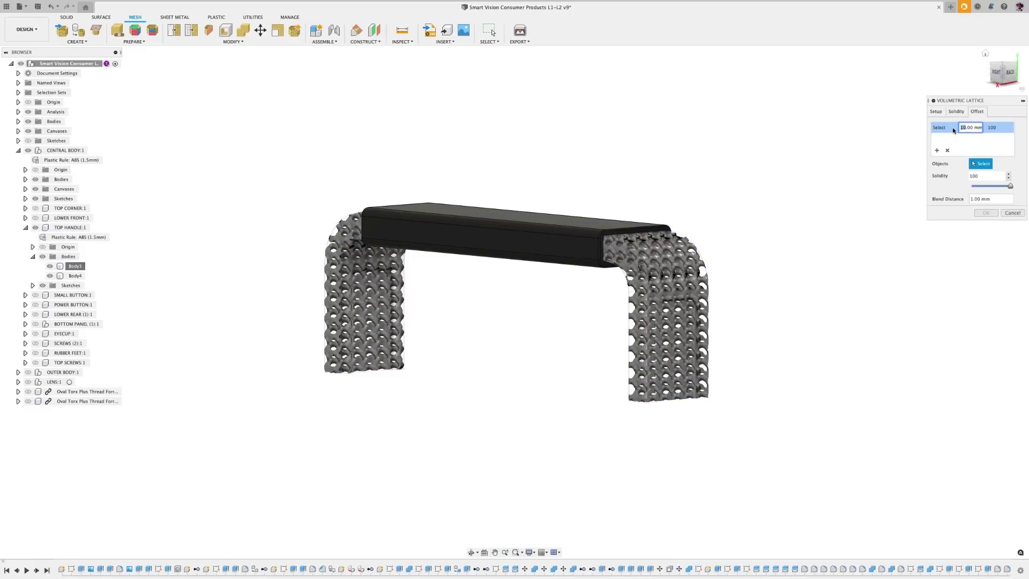
key(BackSpace)
click(674, 260)
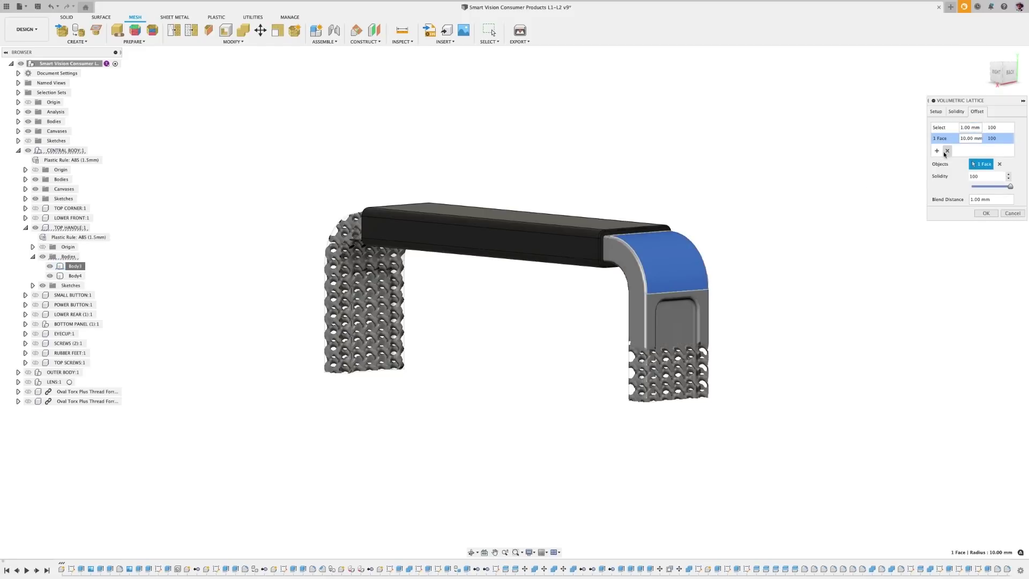
click(958, 139)
key(BackSpace)
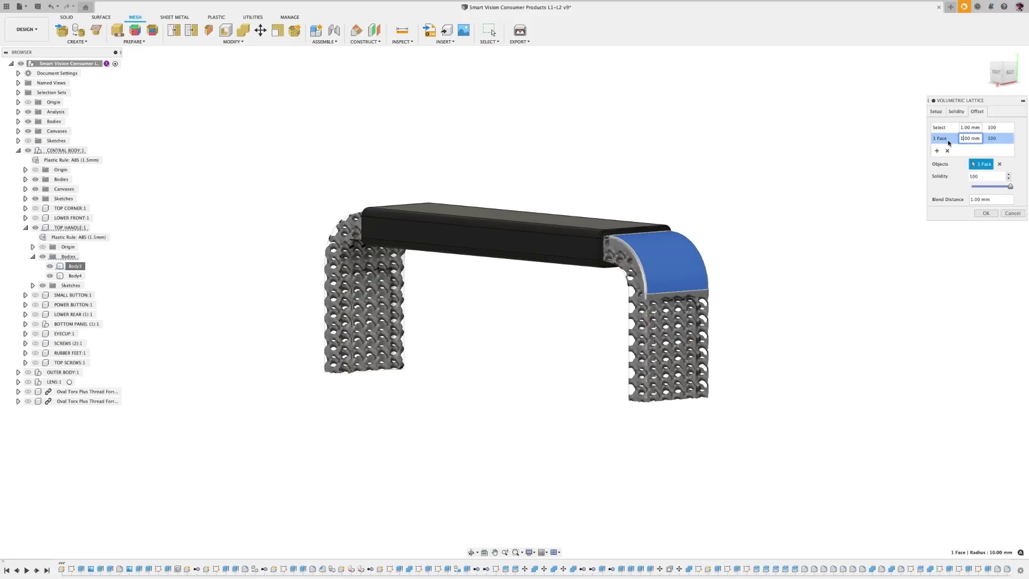
click(632, 284)
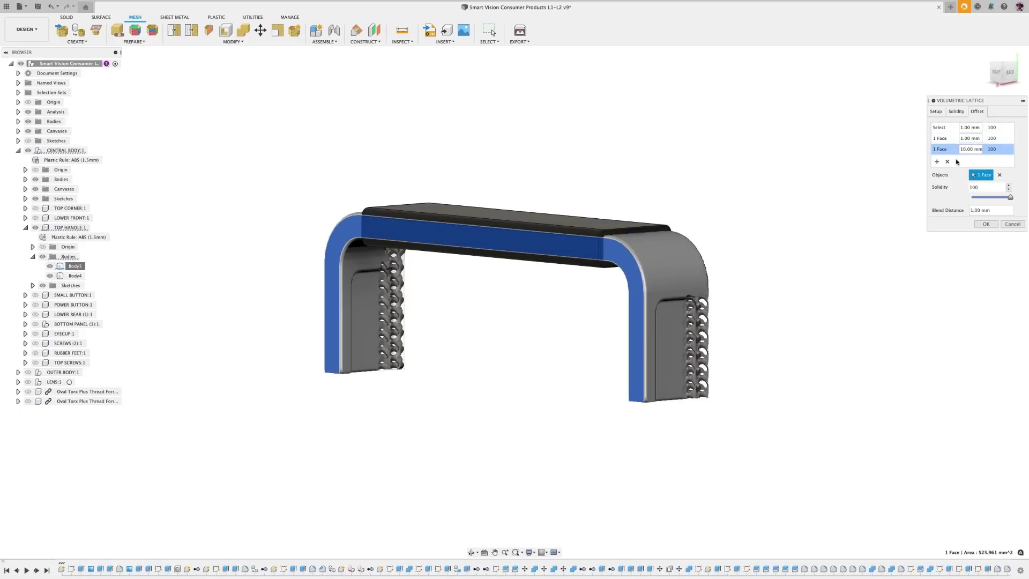
click(959, 150)
key(Delete)
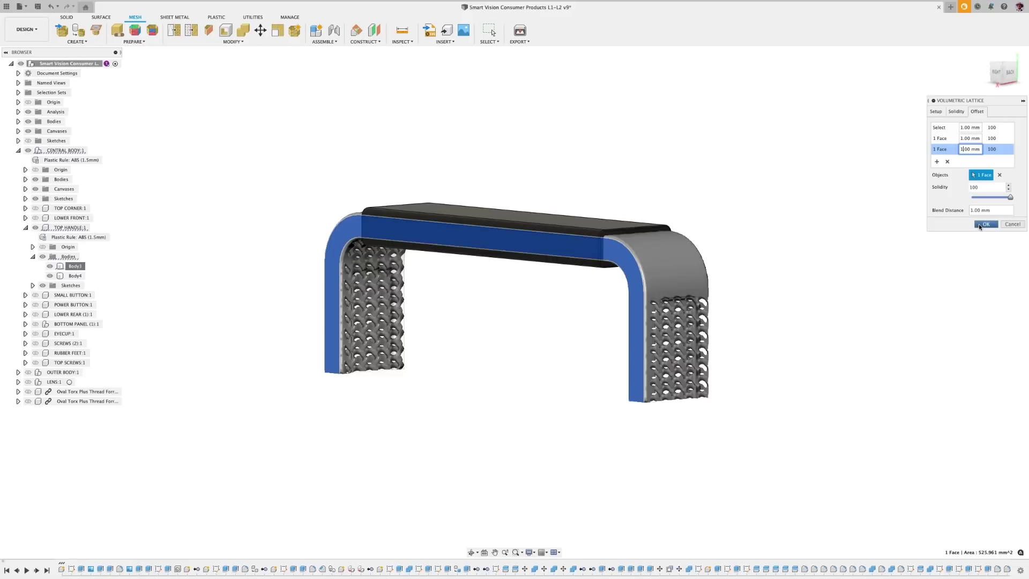
click(984, 224)
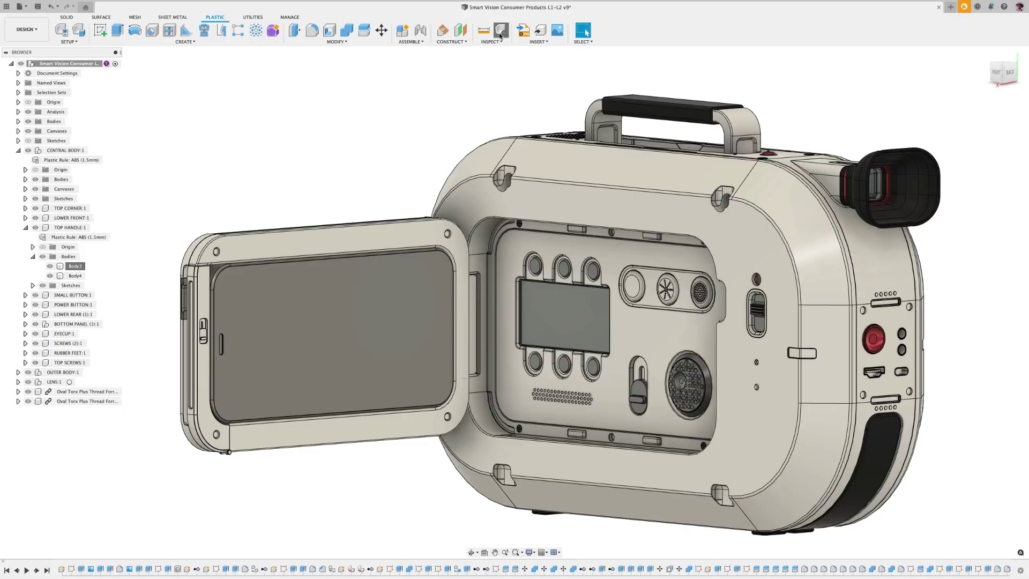
Run Design Advice on the camera's main body with pull direction from its bottom edge
click(500, 31)
click(575, 158)
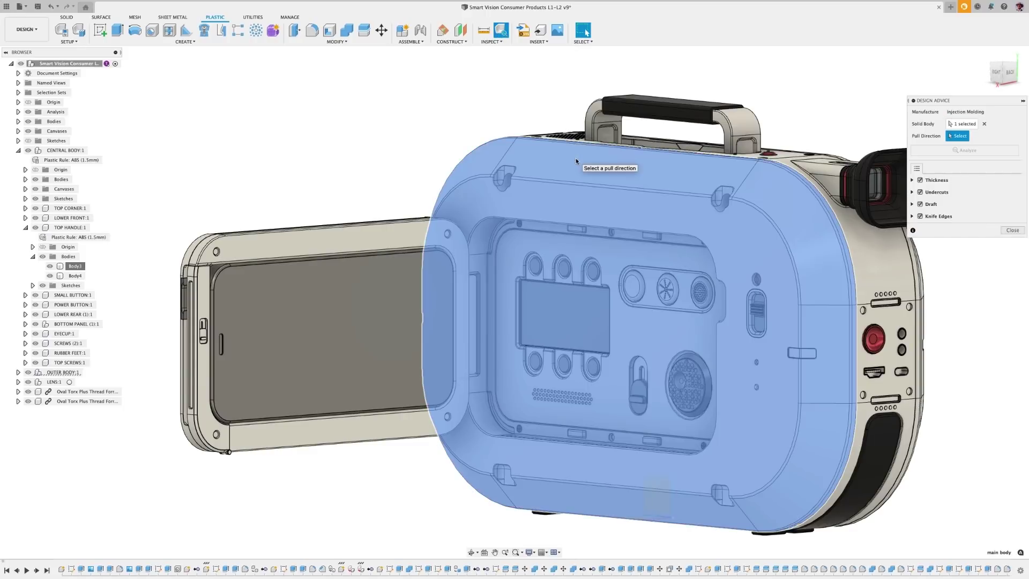
click(651, 521)
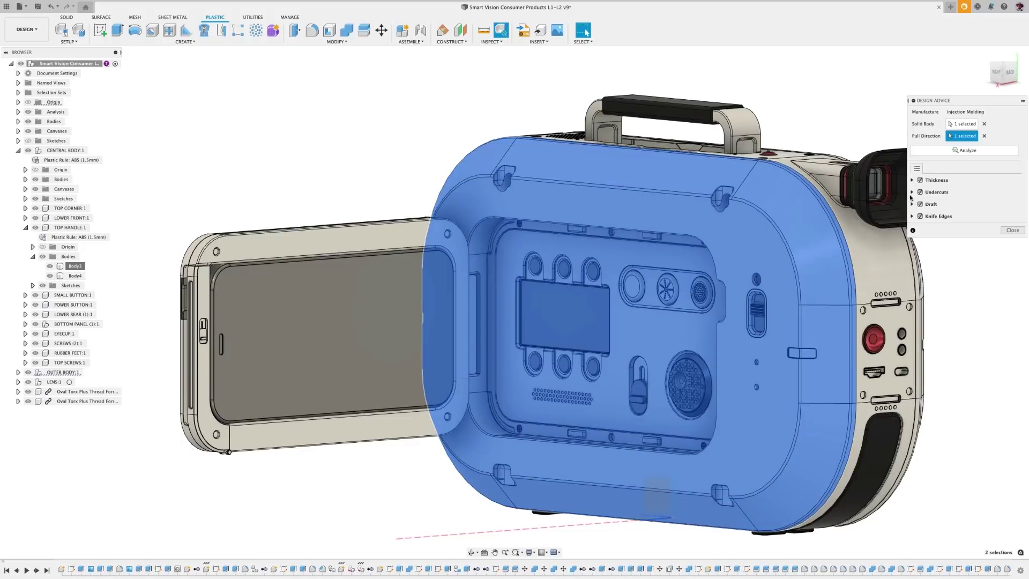
click(933, 152)
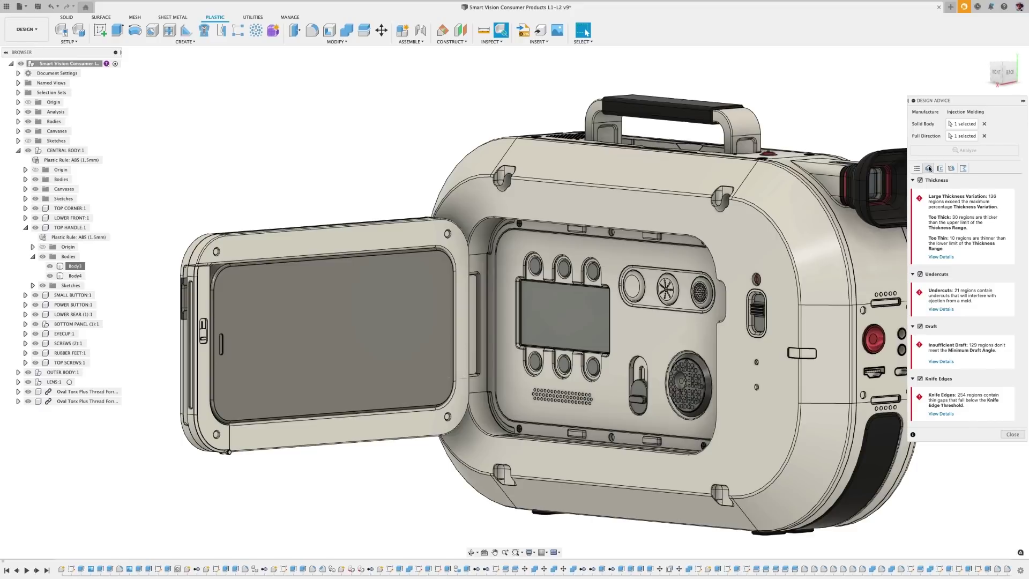
Review thickness, undercut, draft and knife-edge results, keeping undercut Region 1 flagged as an alert
click(928, 168)
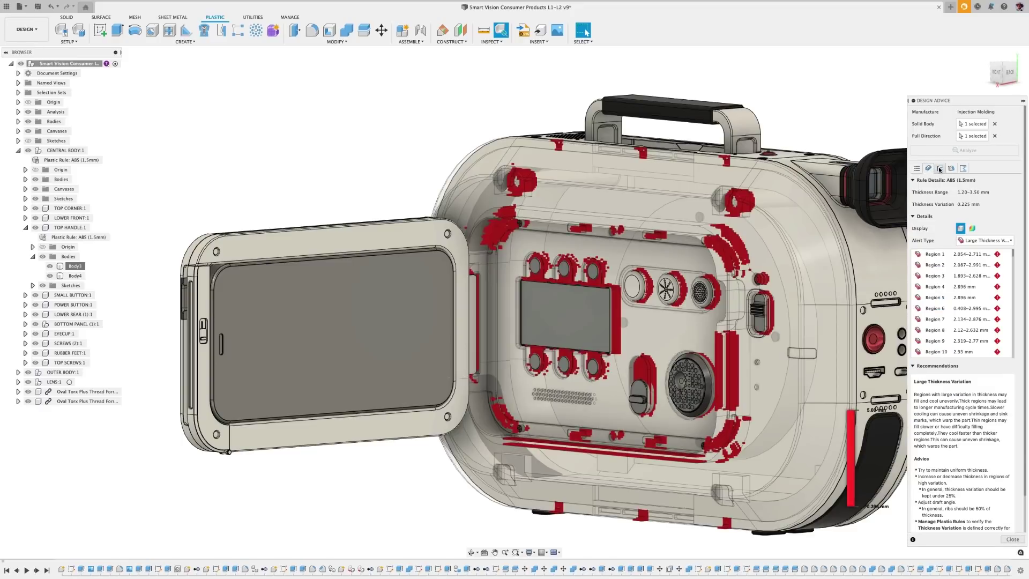
click(938, 169)
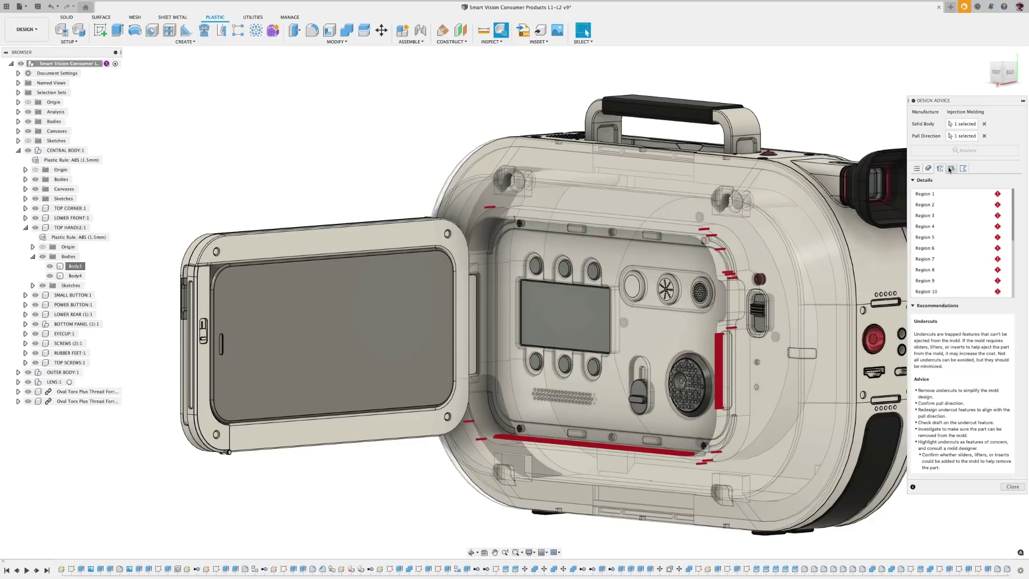
click(951, 168)
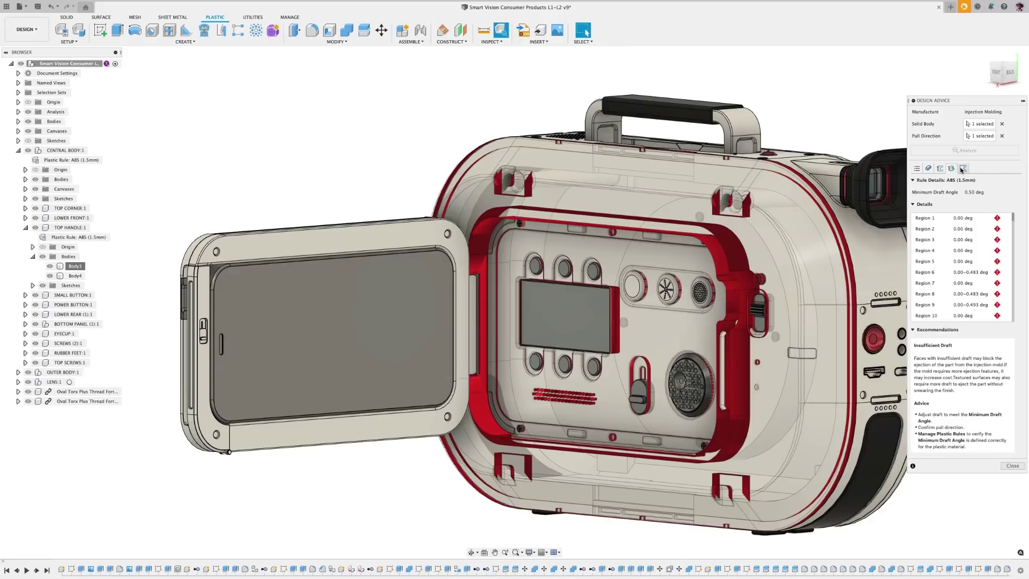
click(963, 168)
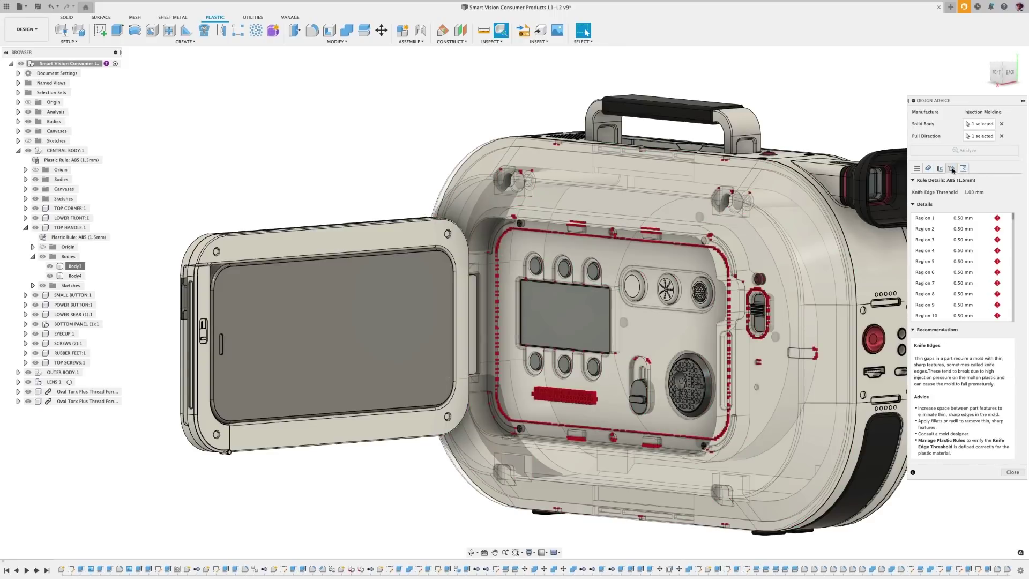
click(951, 168)
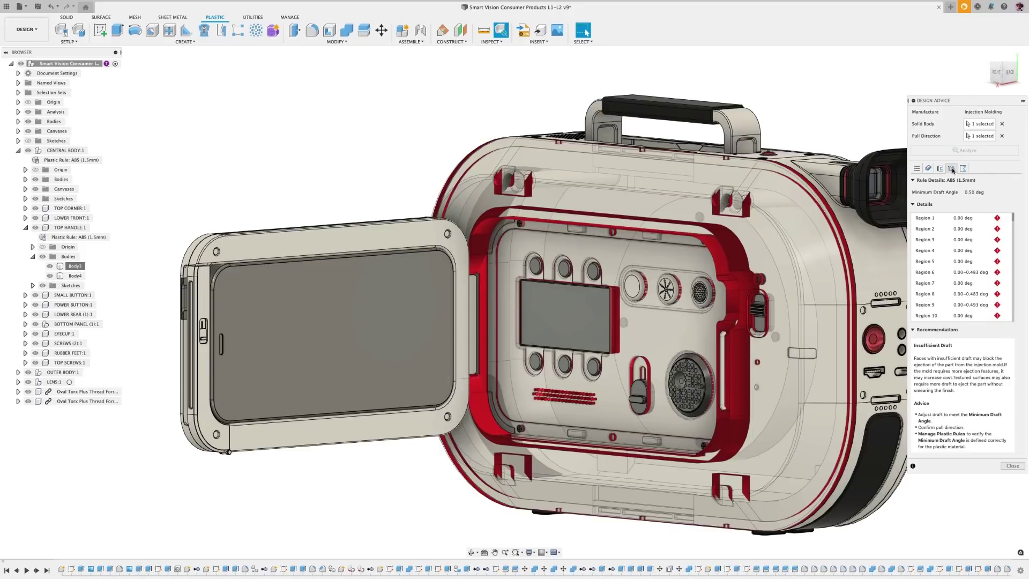
click(941, 169)
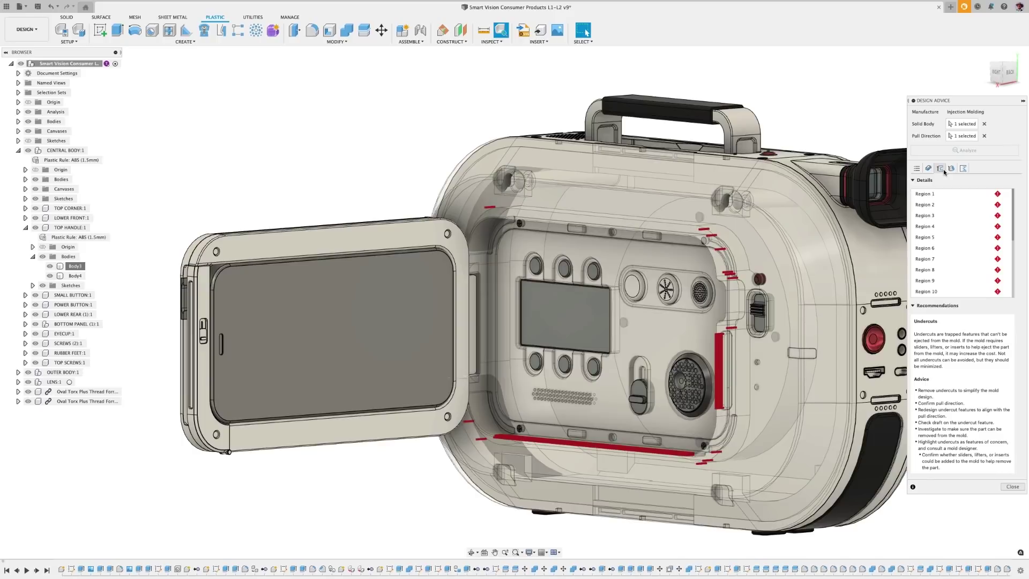
click(997, 194)
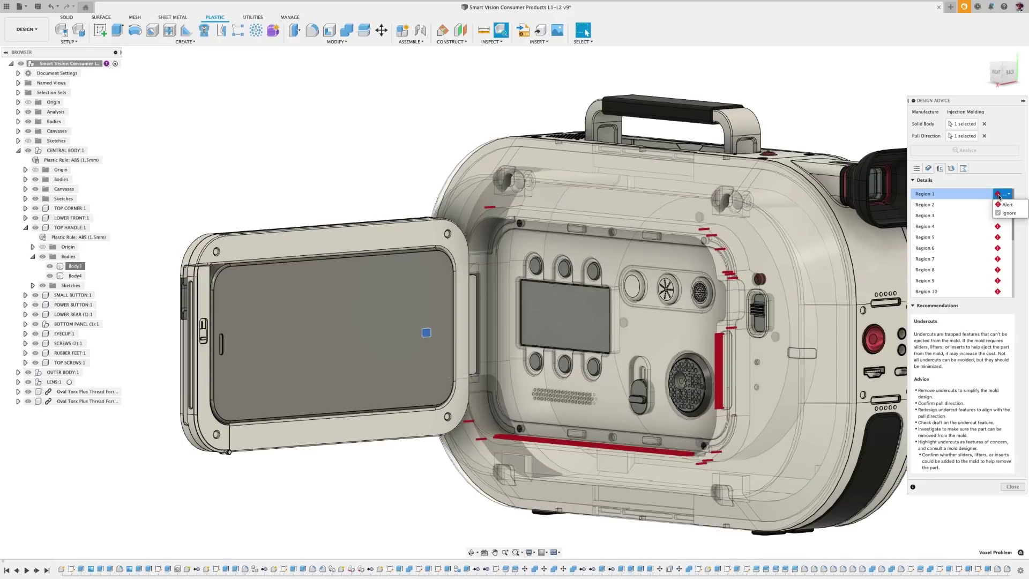
click(998, 196)
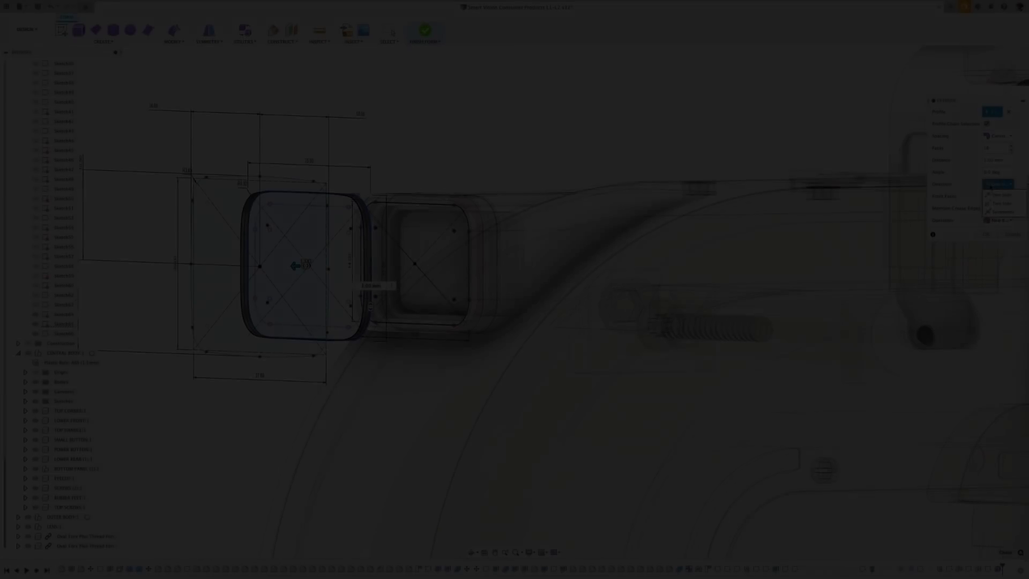
Match the form's open-end edge loop to the inner square sketch loop with Curvature spacing
text(1)
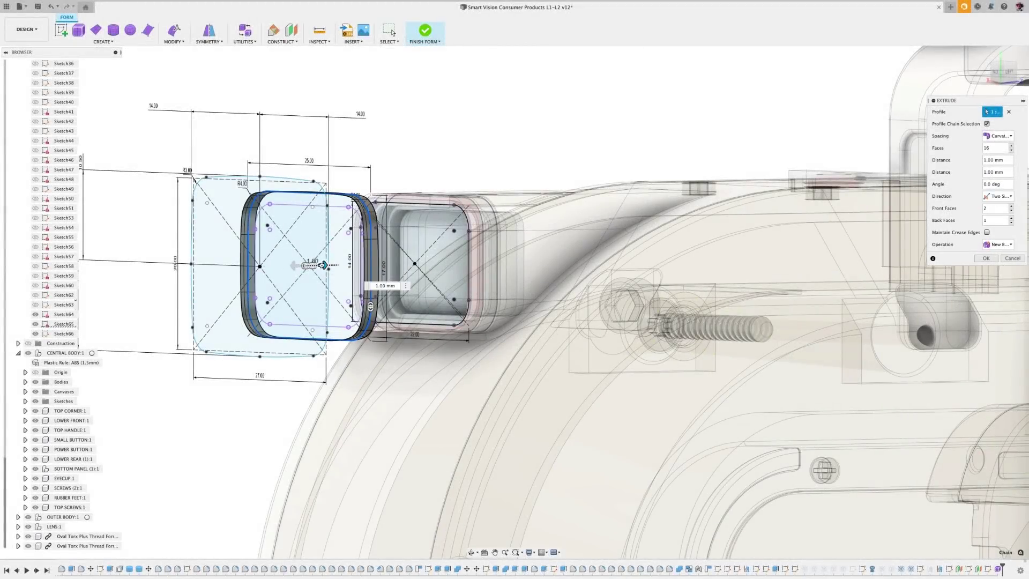
click(984, 258)
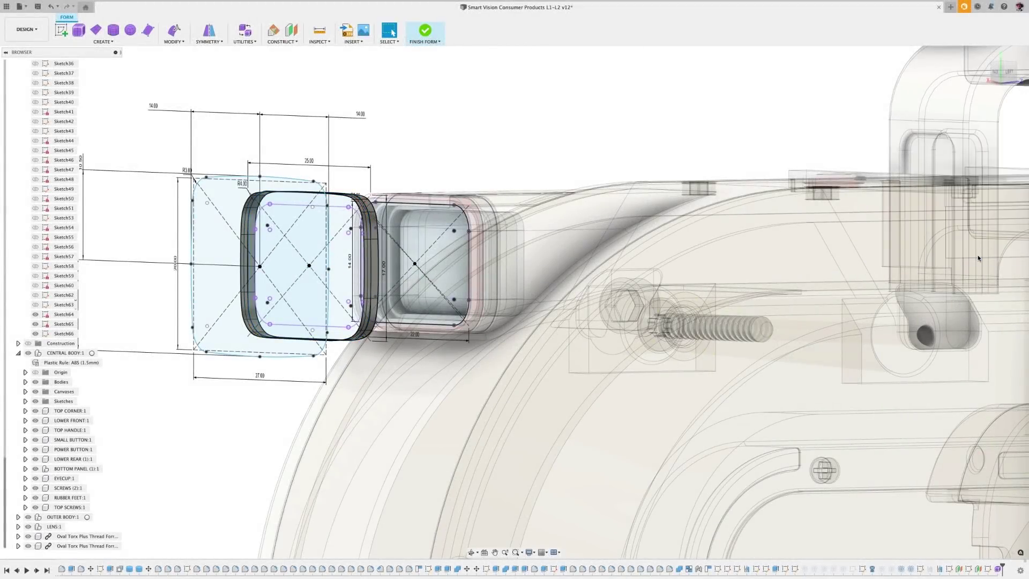
click(180, 41)
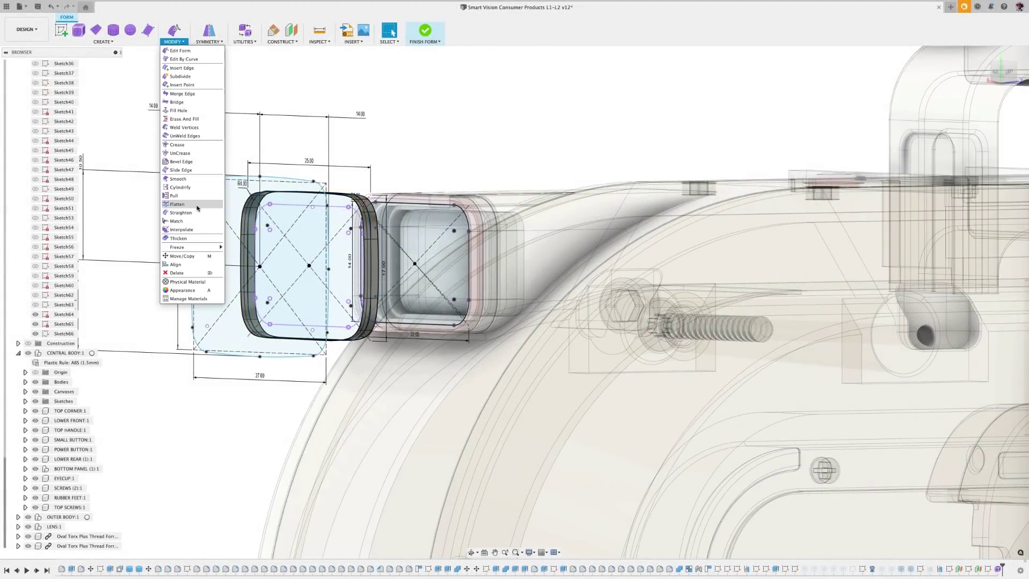
click(197, 222)
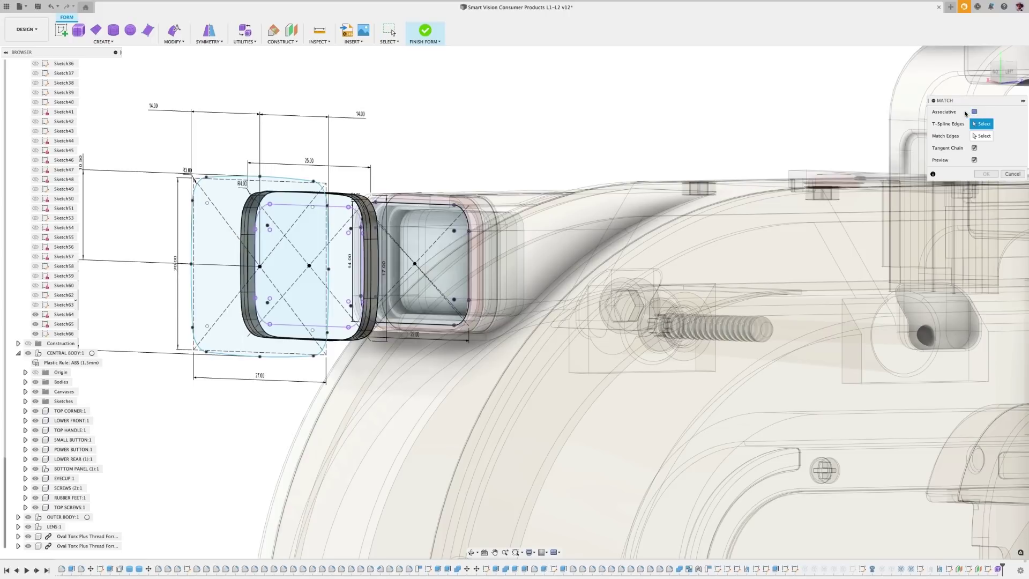
click(965, 113)
click(377, 220)
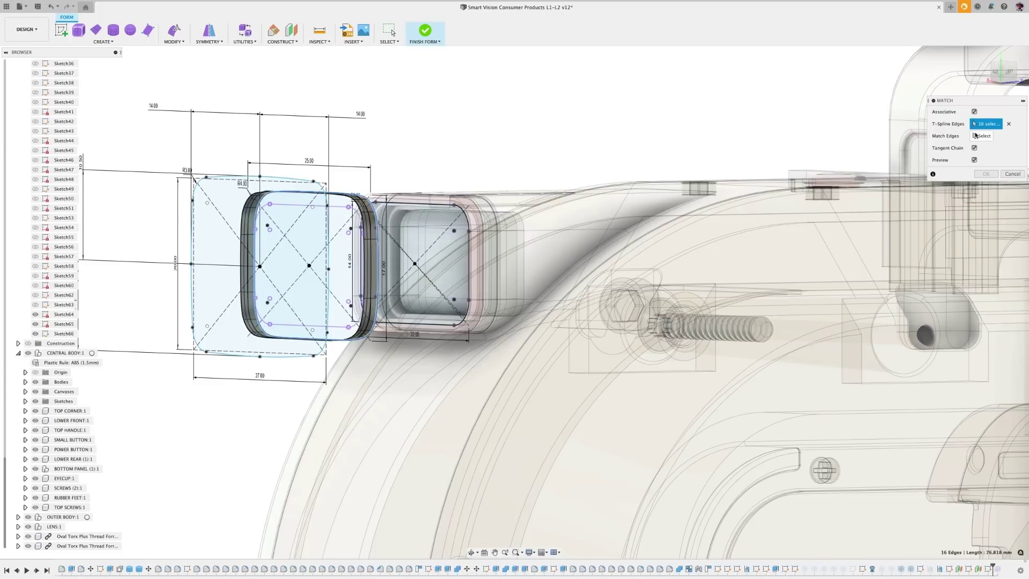
click(981, 135)
click(444, 207)
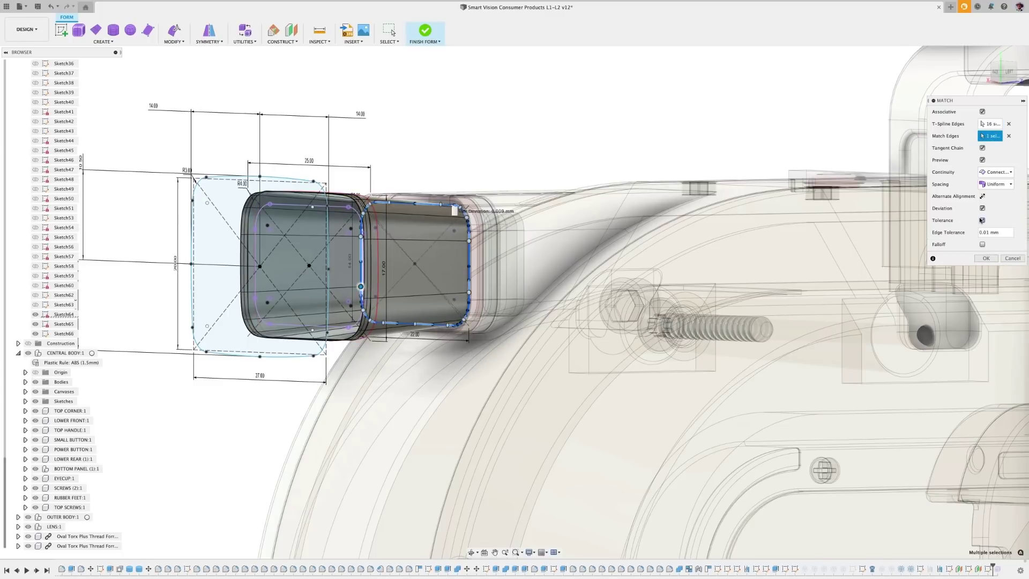
click(996, 184)
click(1002, 206)
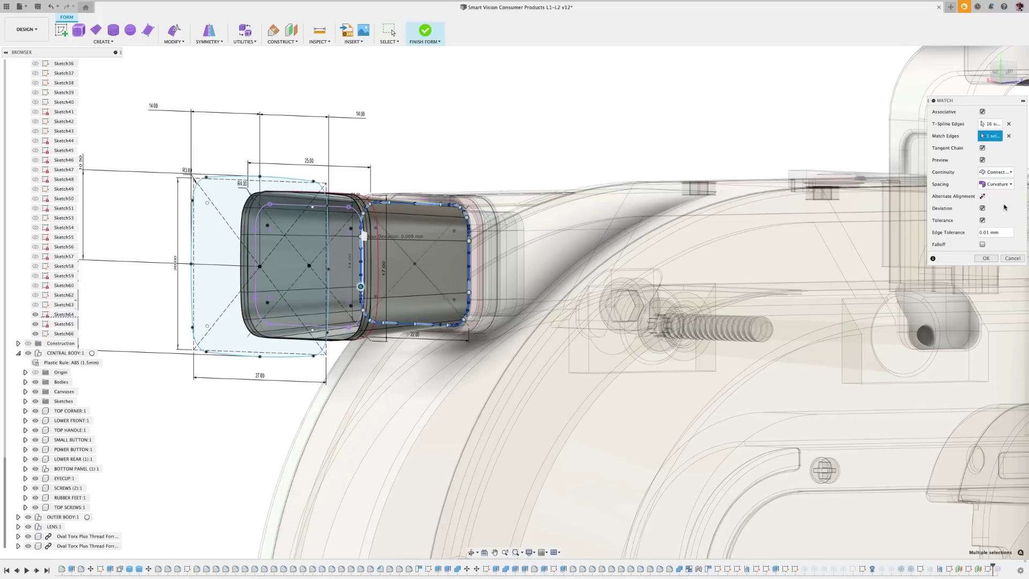
click(985, 258)
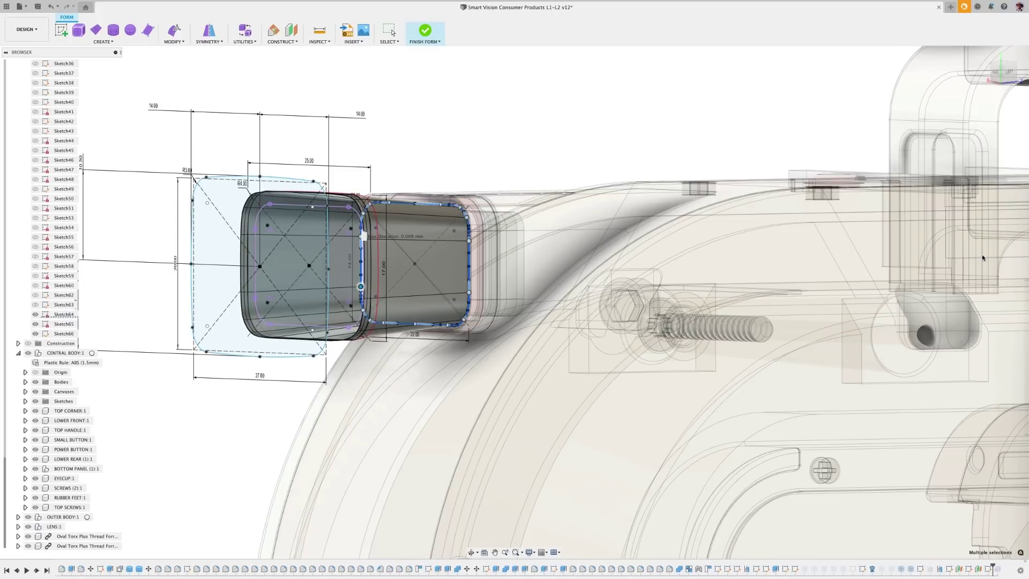
Match the open-end edge loop to the outer sketch outline and finish the form
click(180, 43)
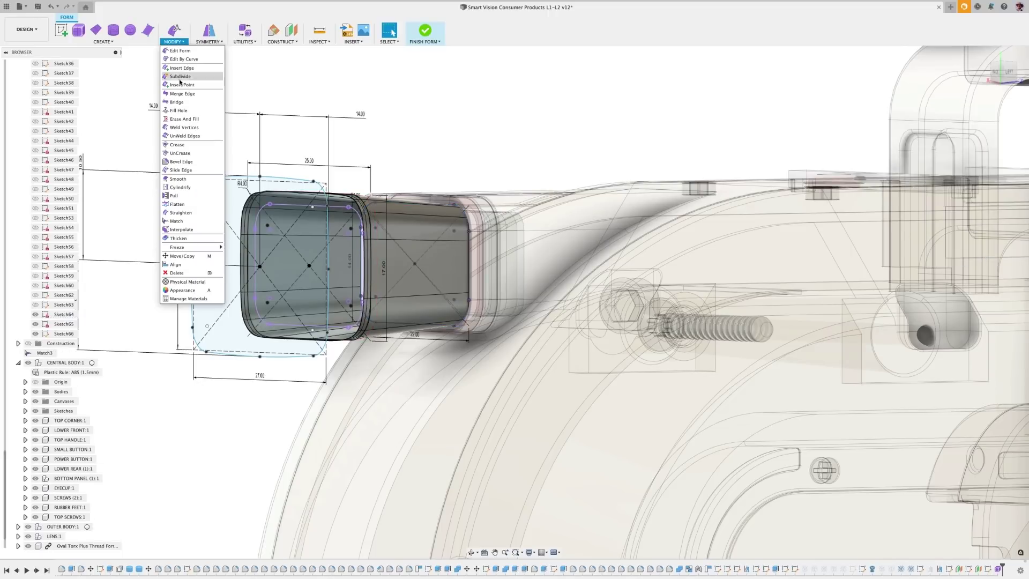
click(177, 220)
click(245, 203)
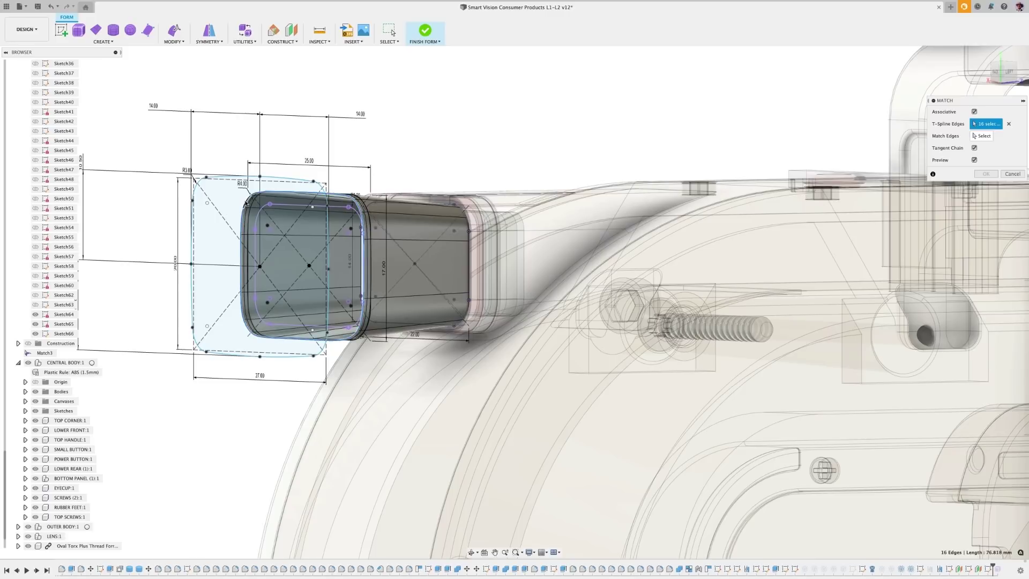
click(981, 135)
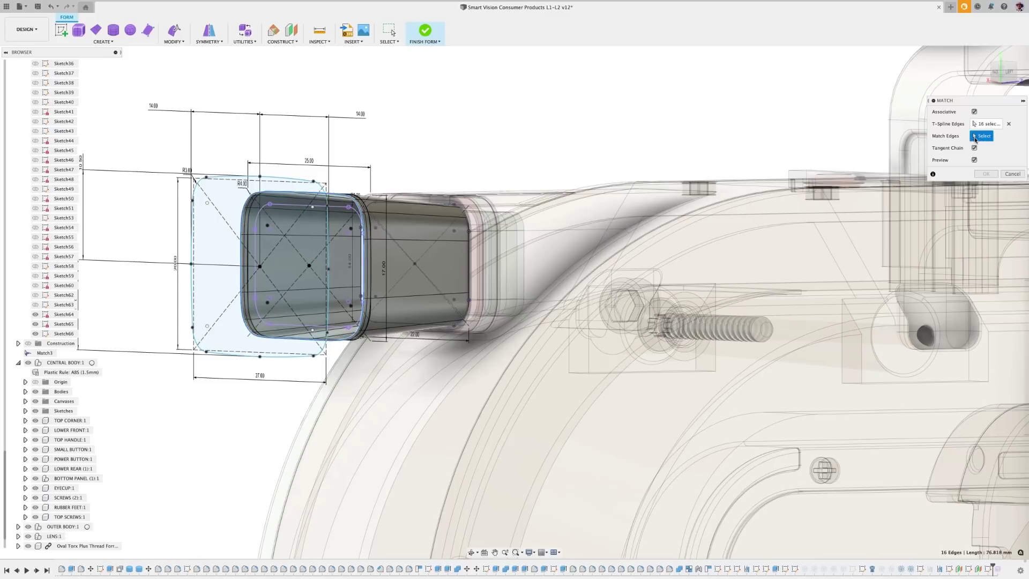
click(296, 182)
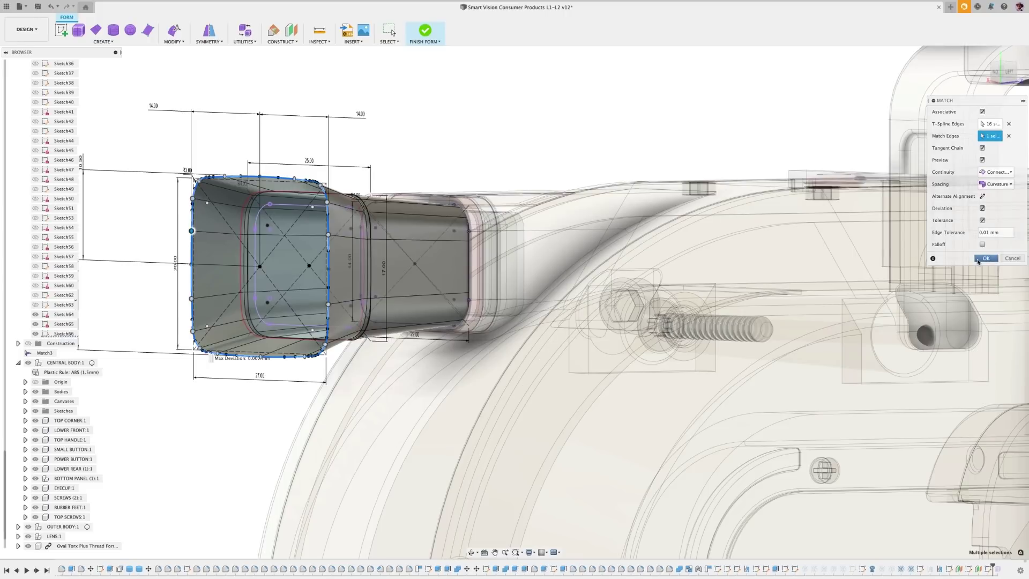
click(984, 258)
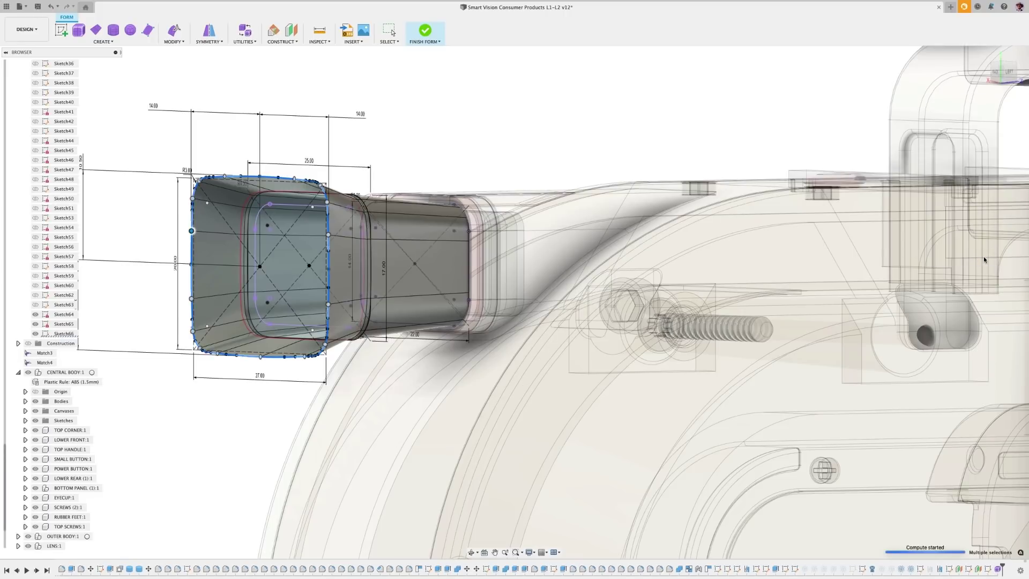
click(425, 30)
double_click(153, 105)
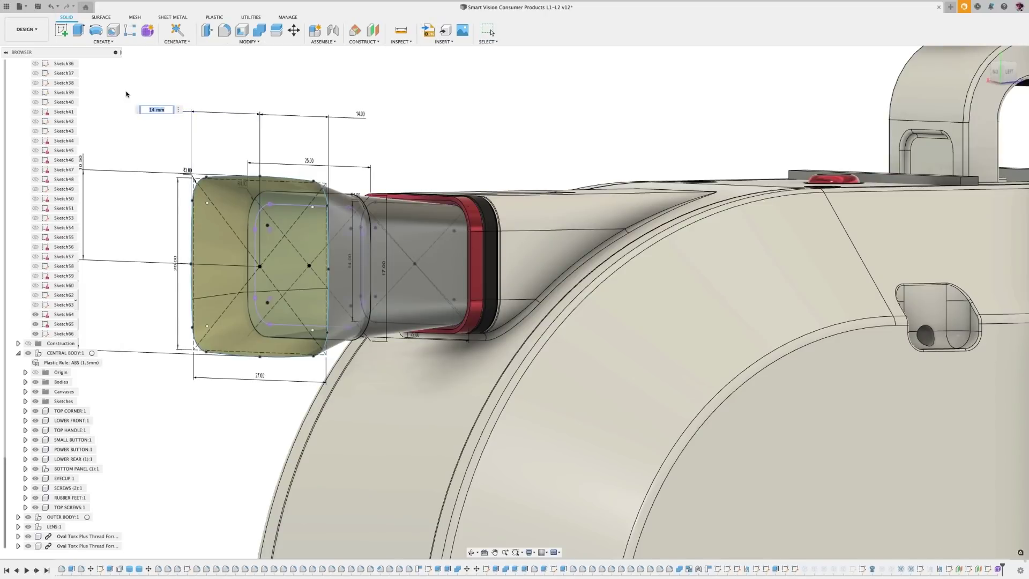
Enter 13 for both 14.00 offset dimensions and 2.5 for the R3.00 corner radius
text(13)
key(Return)
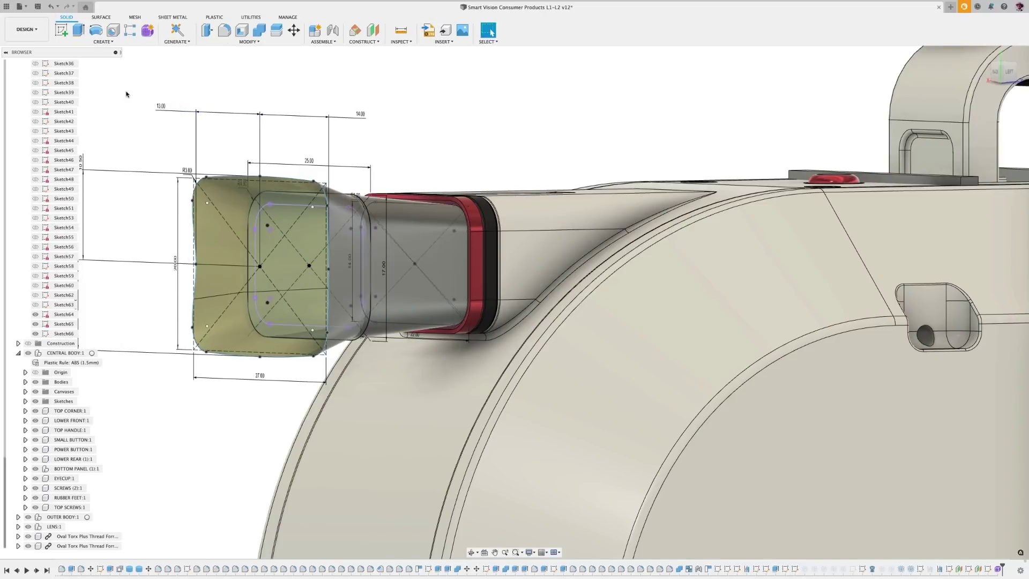
double_click(359, 113)
text(13)
key(Return)
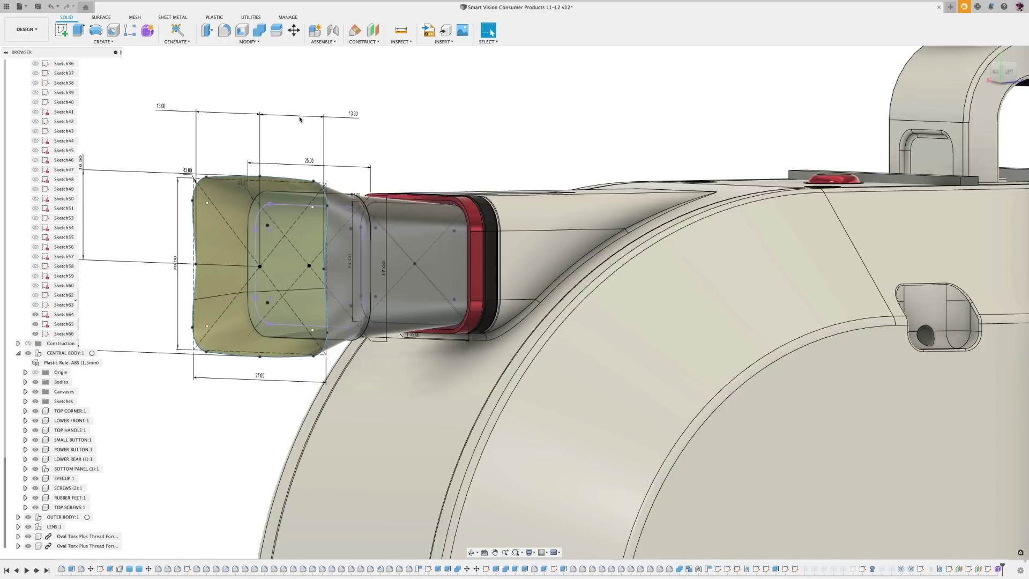
double_click(187, 170)
text(2.5)
key(Return)
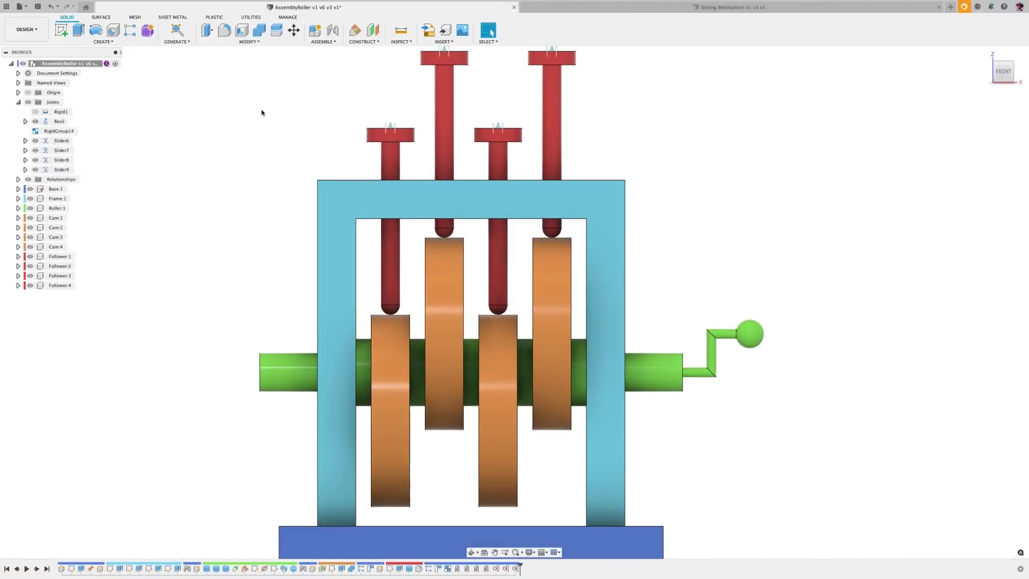
Add tangent relationships between Cam:3 and Follower:3, and between Cam:4 and Follower:4
click(336, 43)
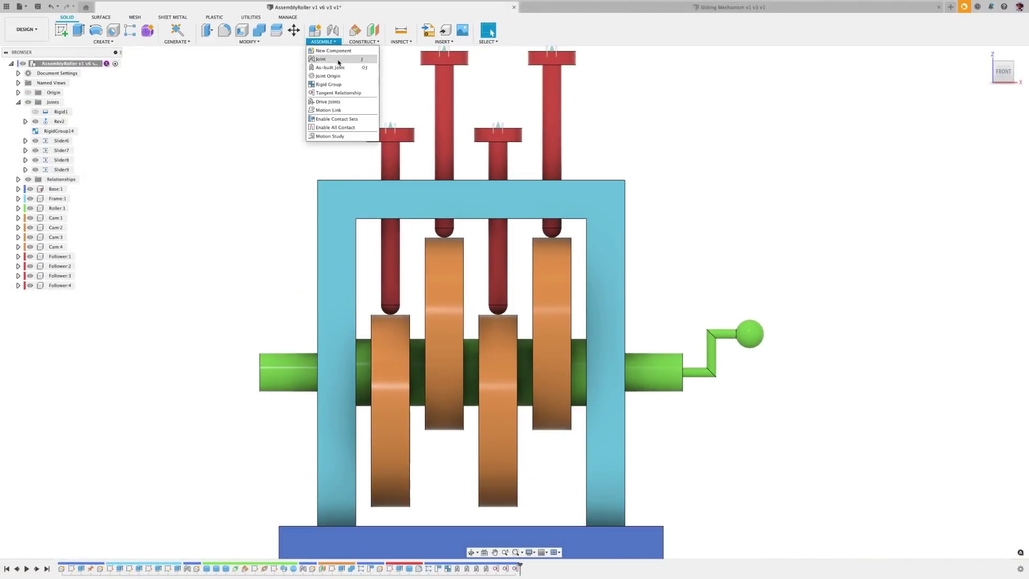
click(348, 94)
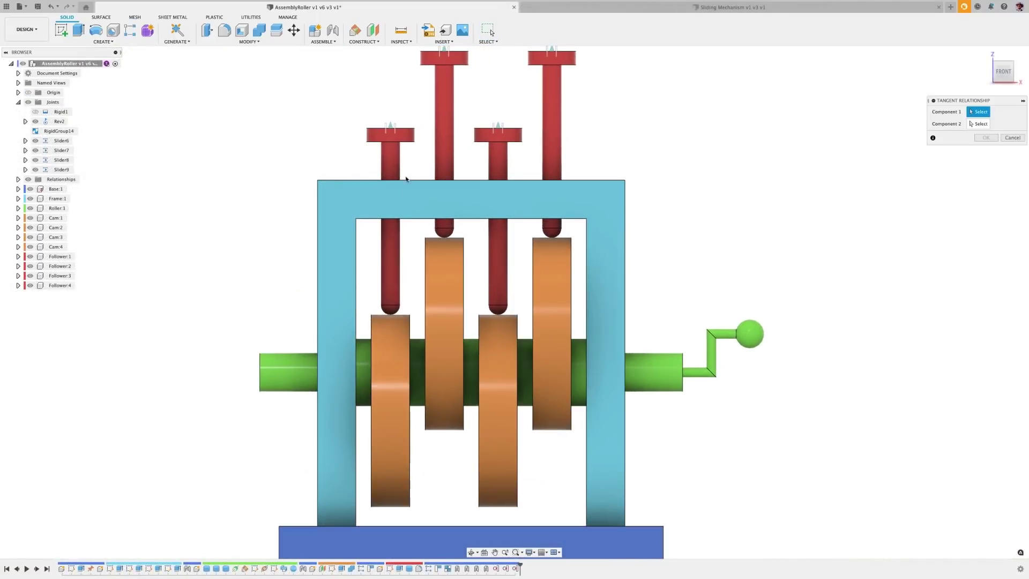
click(491, 321)
click(496, 310)
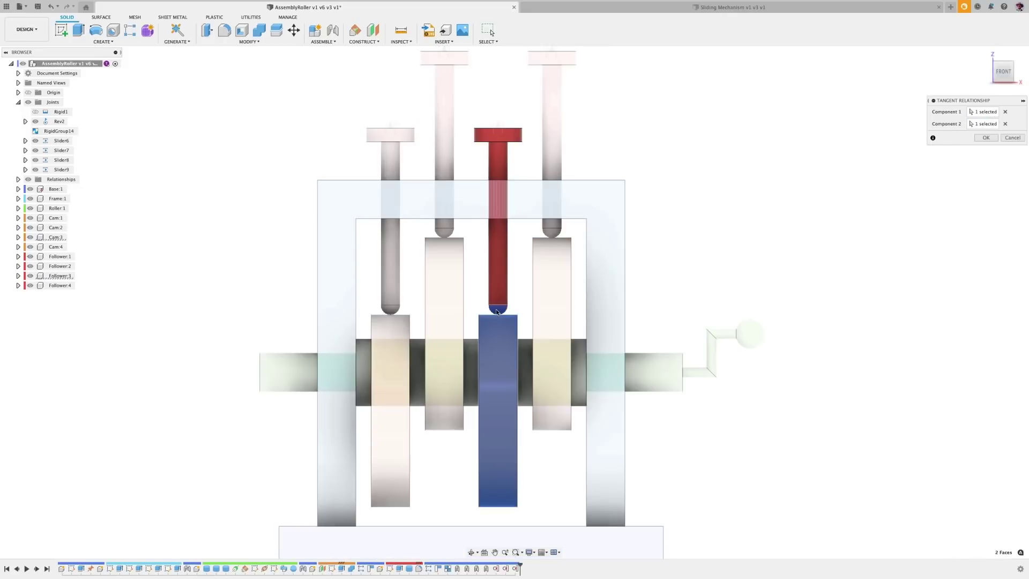
key(Return)
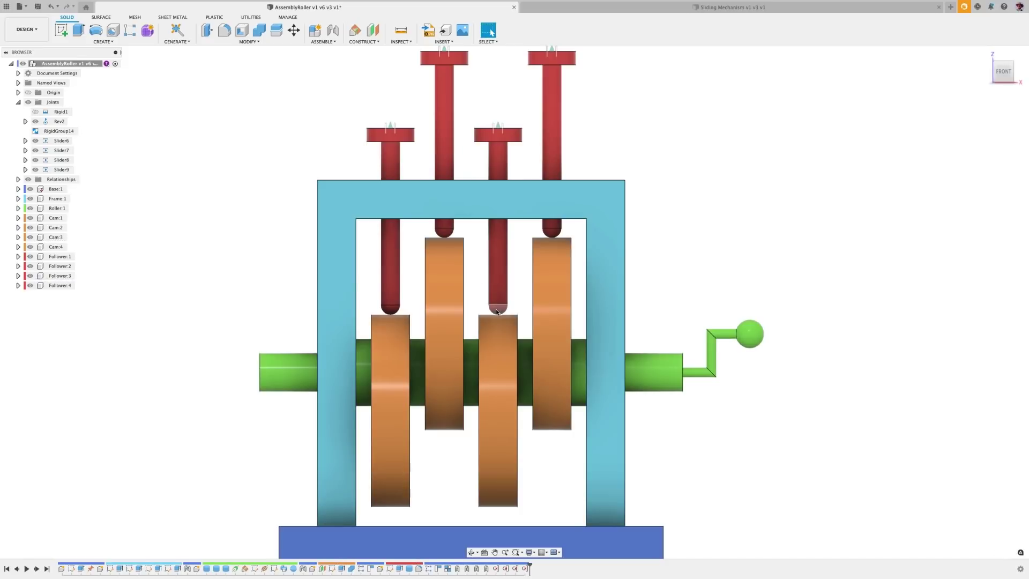
click(336, 41)
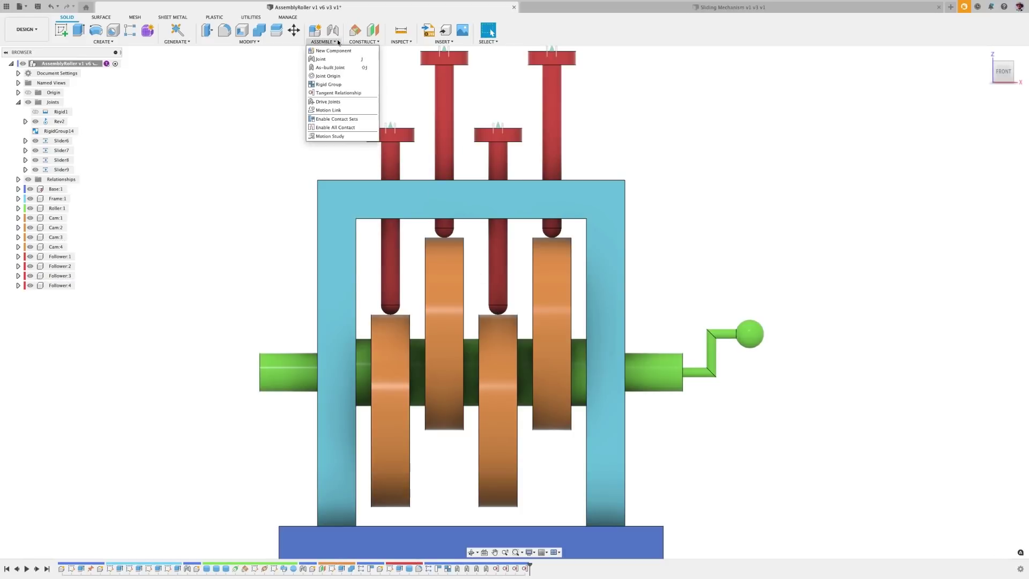
click(356, 93)
click(546, 278)
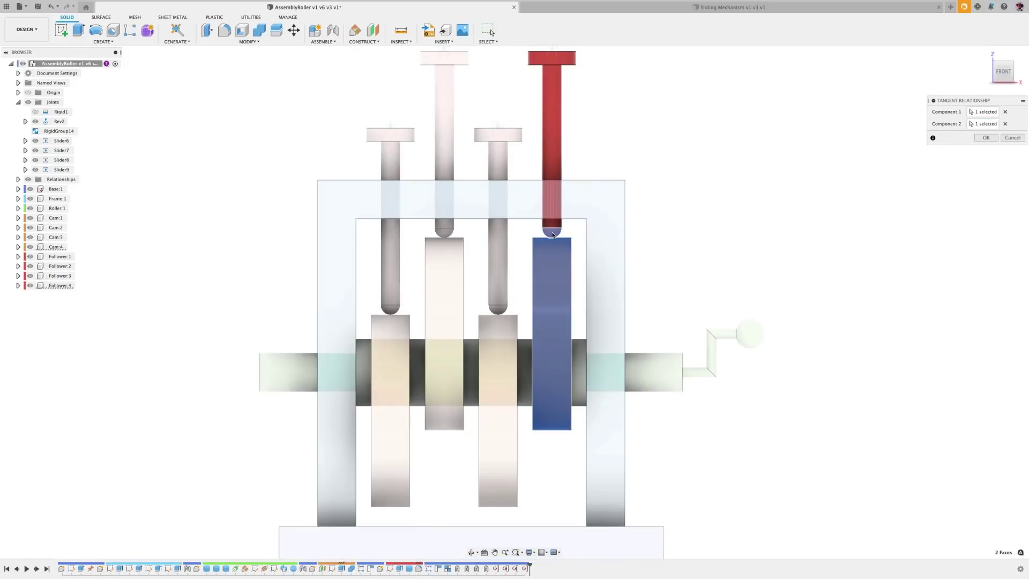
click(558, 231)
click(984, 138)
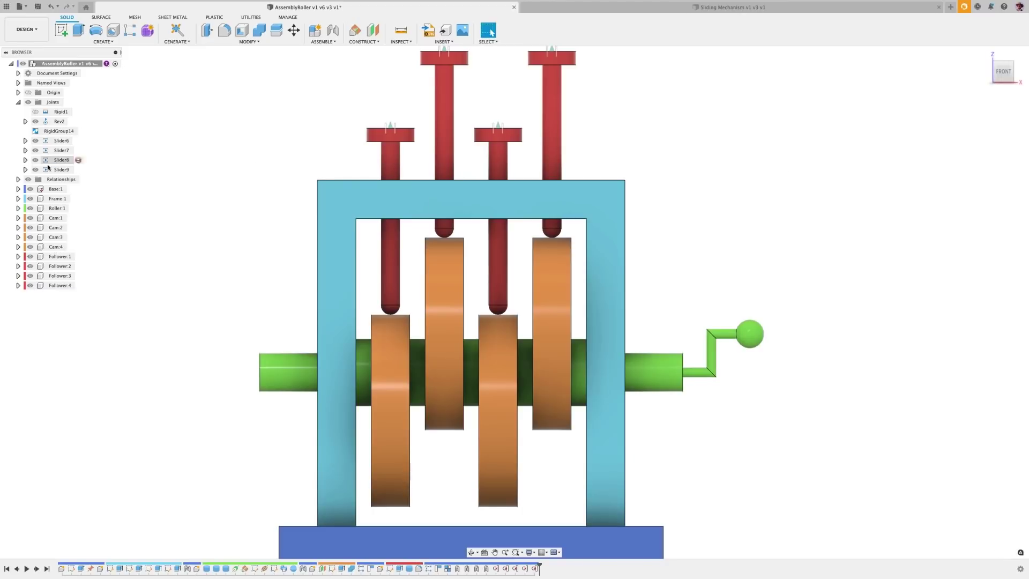
click(18, 180)
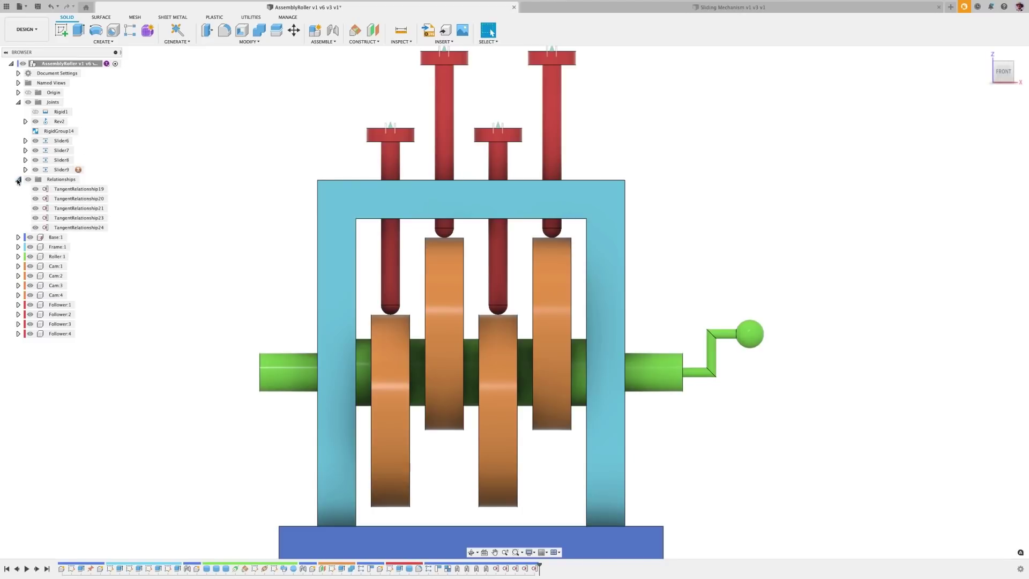
Animate the roller mechanism from the Rev2 joint, then switch to the Sliding Mechanism document
key(F6)
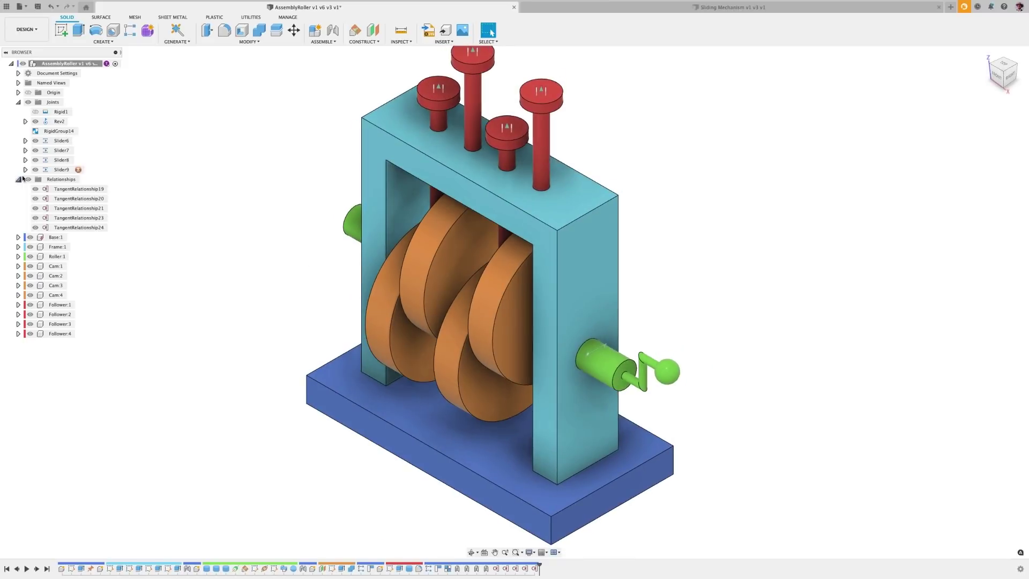
right_click(59, 121)
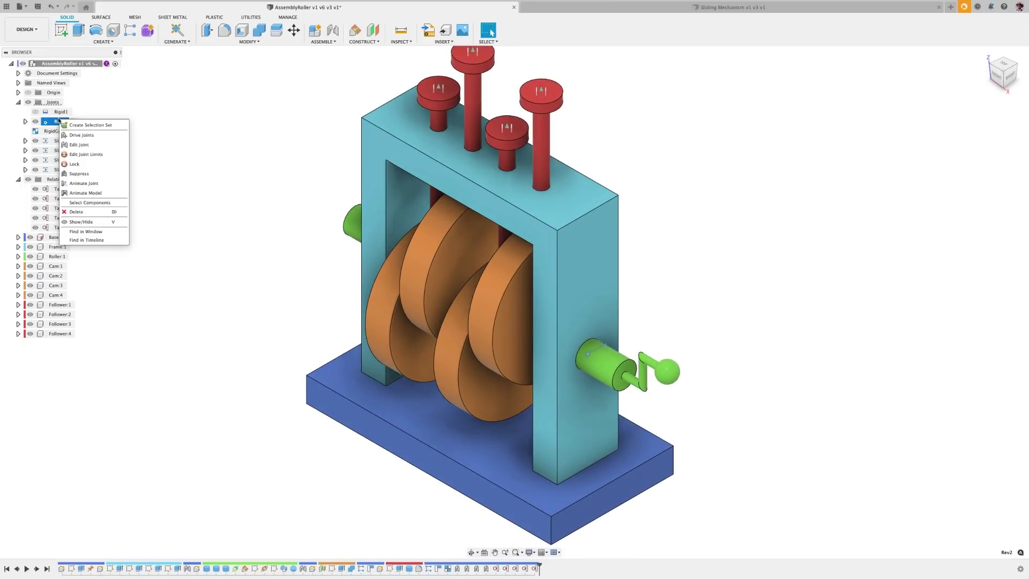
click(111, 194)
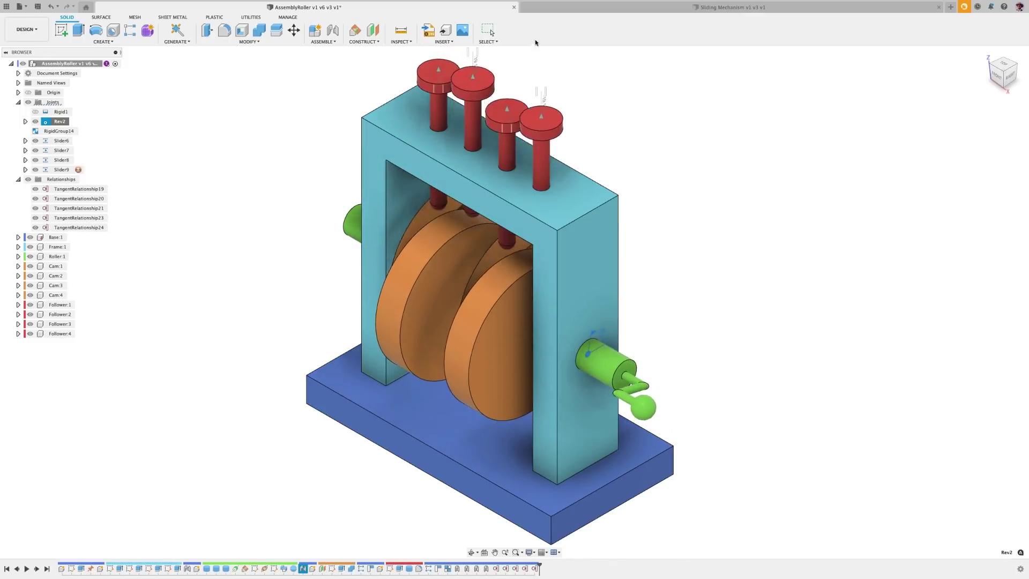
click(560, 9)
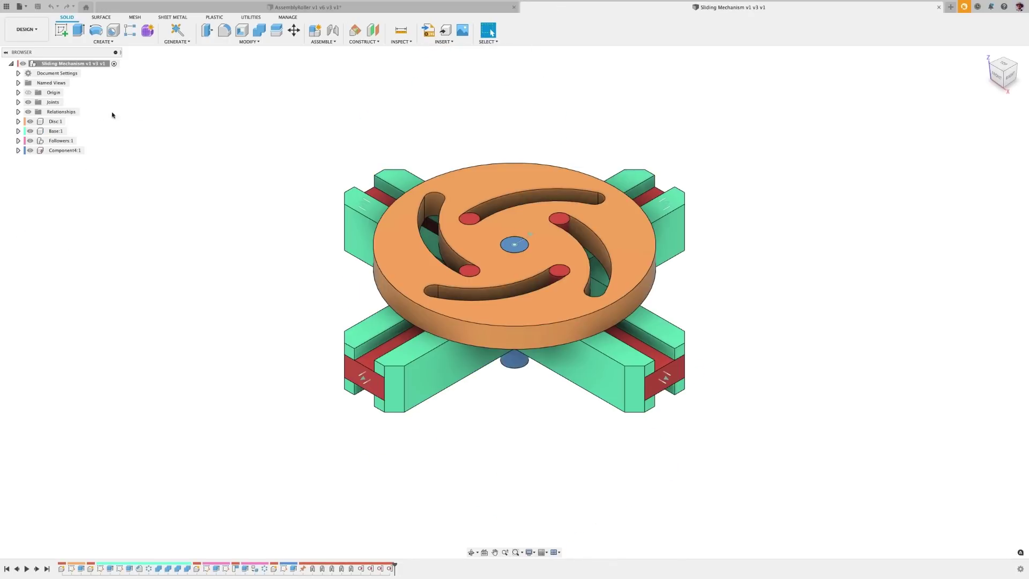
Preview the mechanism's current motion by animating the Rev1 joint, then stop it
click(18, 112)
click(18, 102)
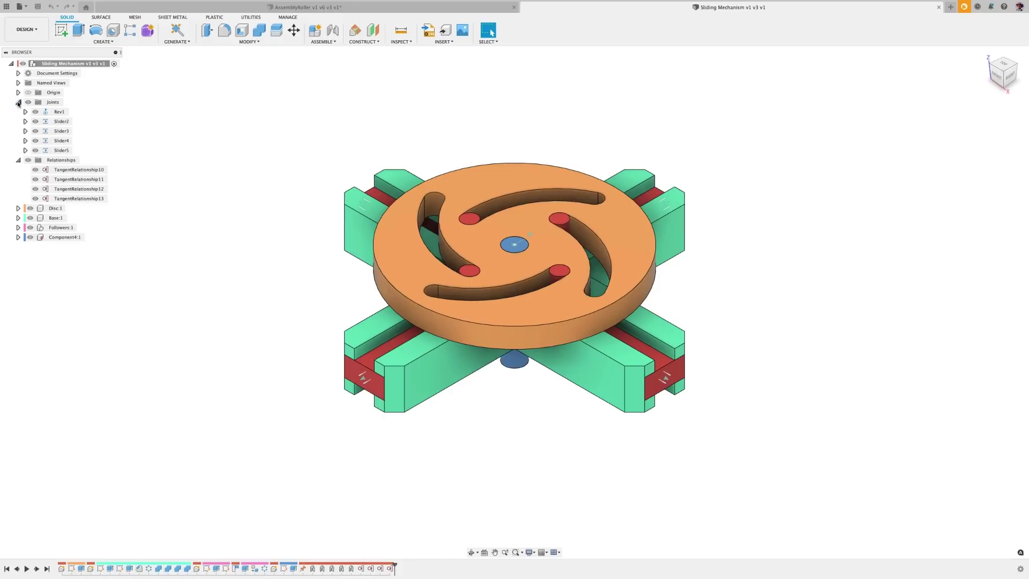
right_click(59, 112)
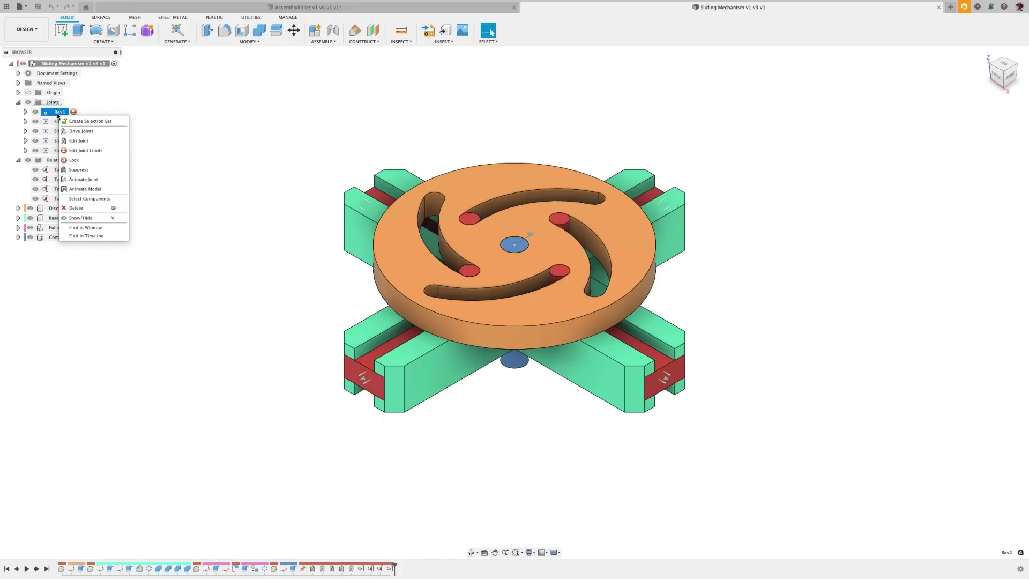
click(111, 188)
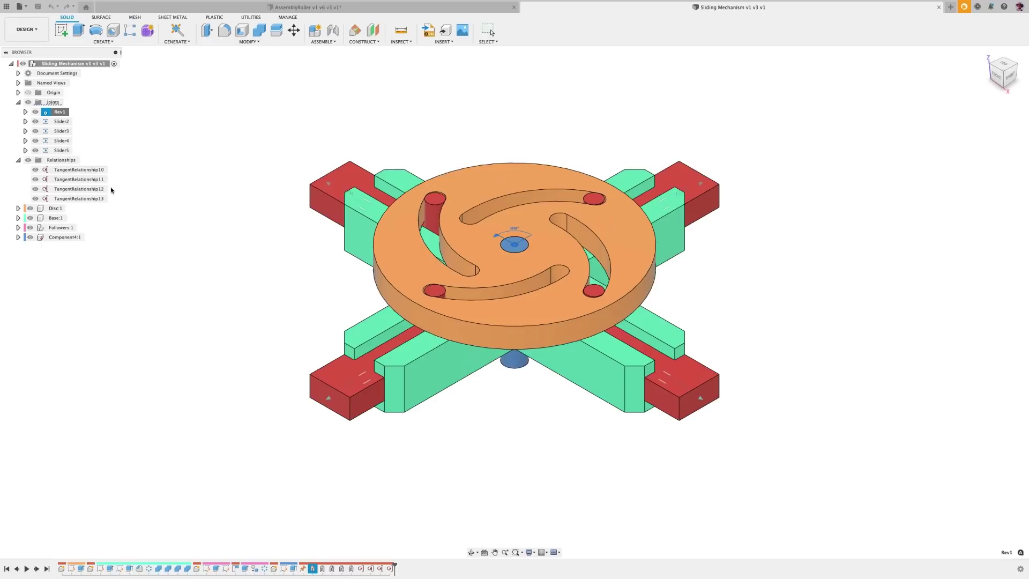
click(338, 89)
Add tangent relationships linking the first two red pins to their curved slot faces
click(323, 41)
click(327, 94)
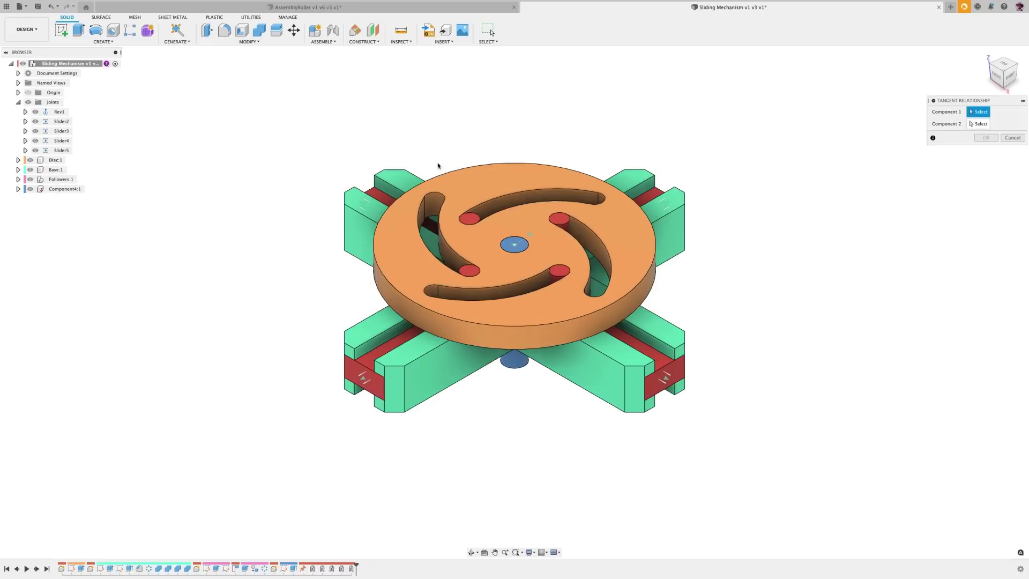
click(476, 229)
click(485, 255)
click(530, 203)
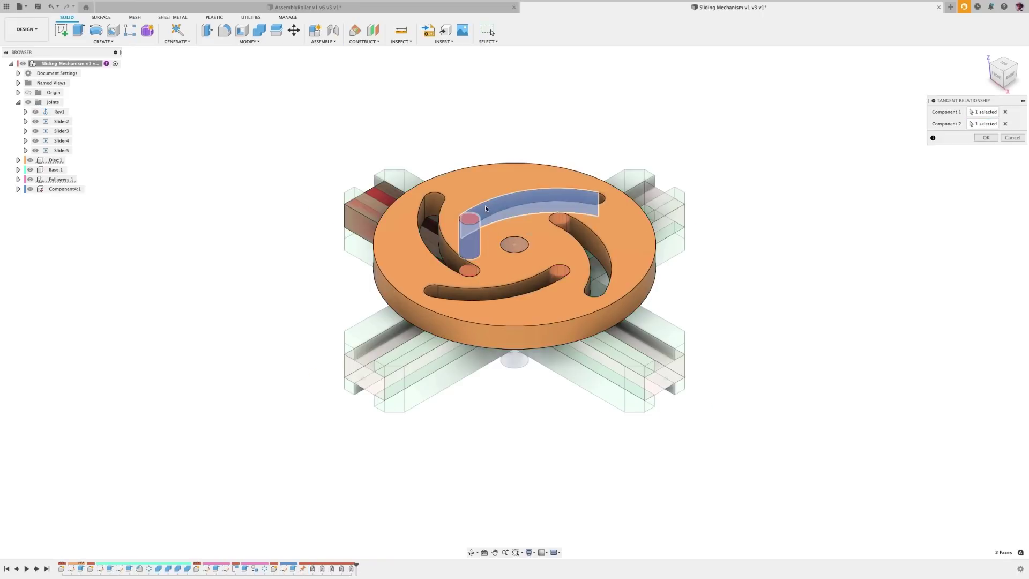
click(984, 138)
click(323, 41)
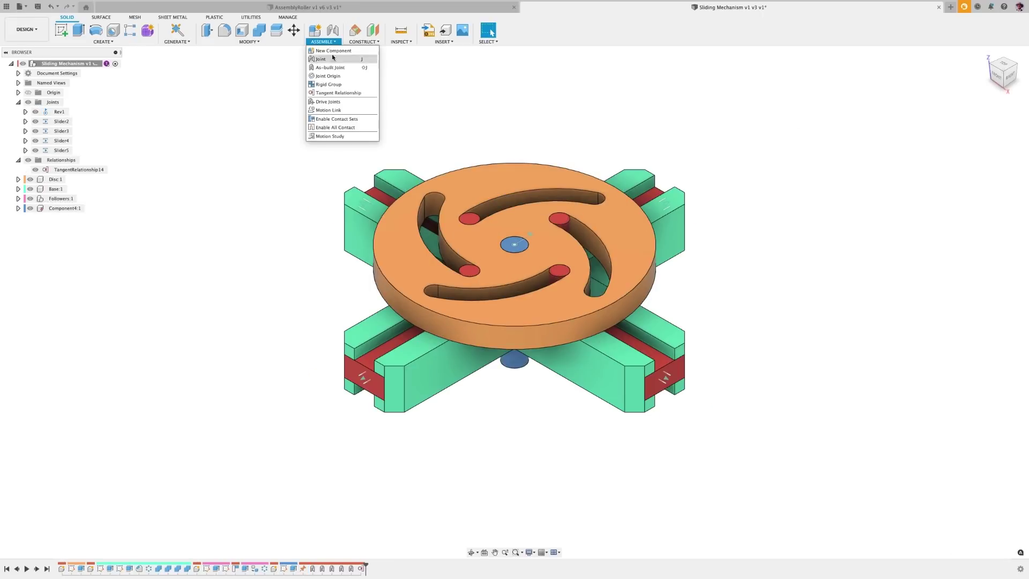
click(327, 93)
click(557, 236)
click(588, 239)
key(Return)
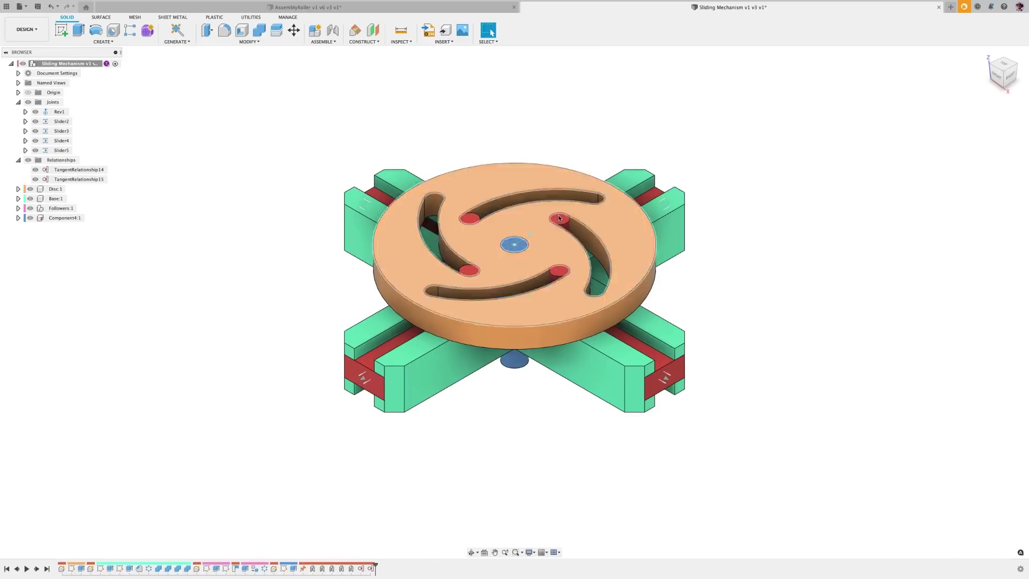
Link the remaining two pins to their slots, then animate Rev1 to play the motion
click(323, 41)
click(327, 93)
click(459, 284)
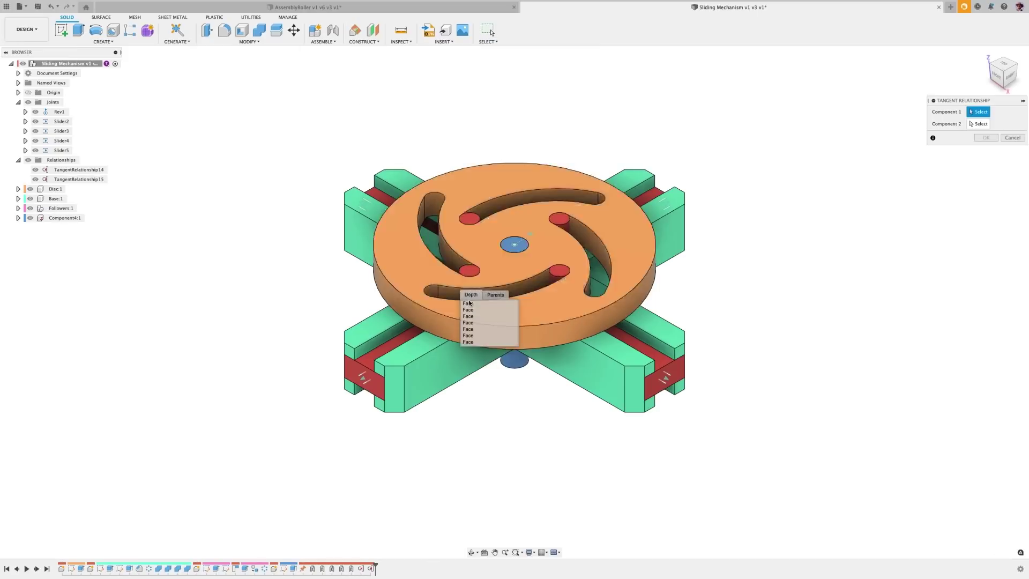
click(472, 303)
click(462, 262)
key(Return)
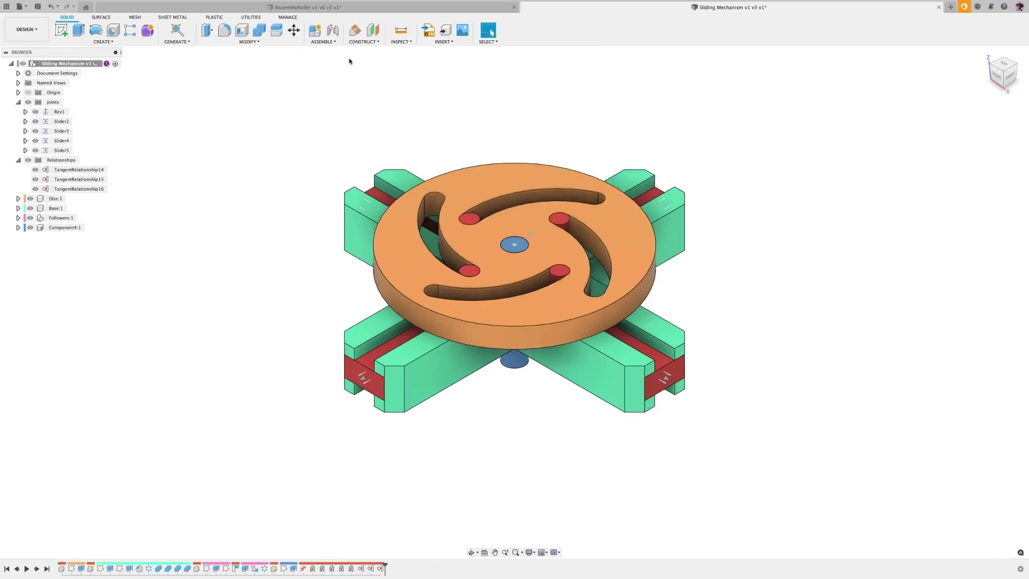
click(324, 41)
click(356, 95)
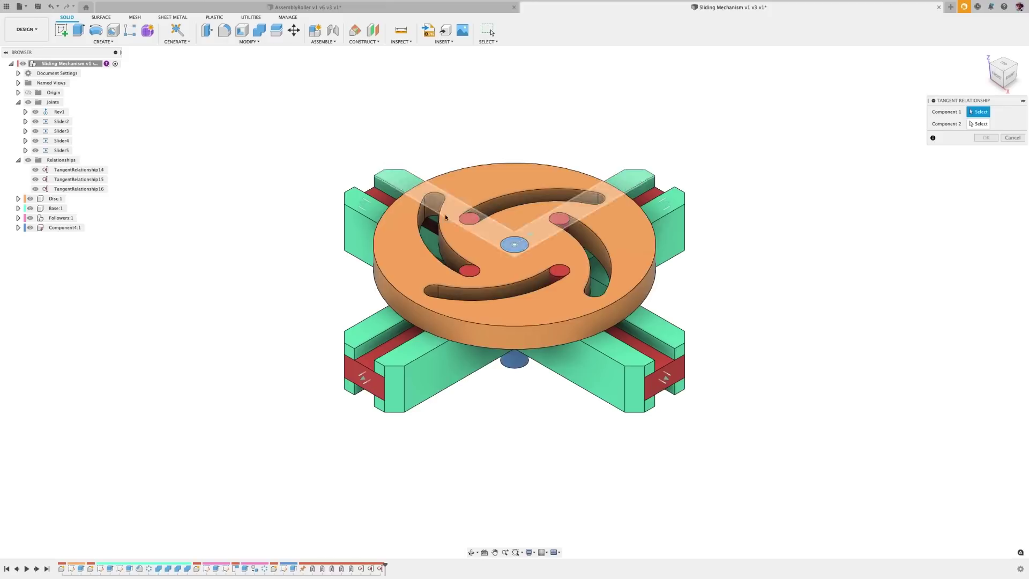
click(553, 283)
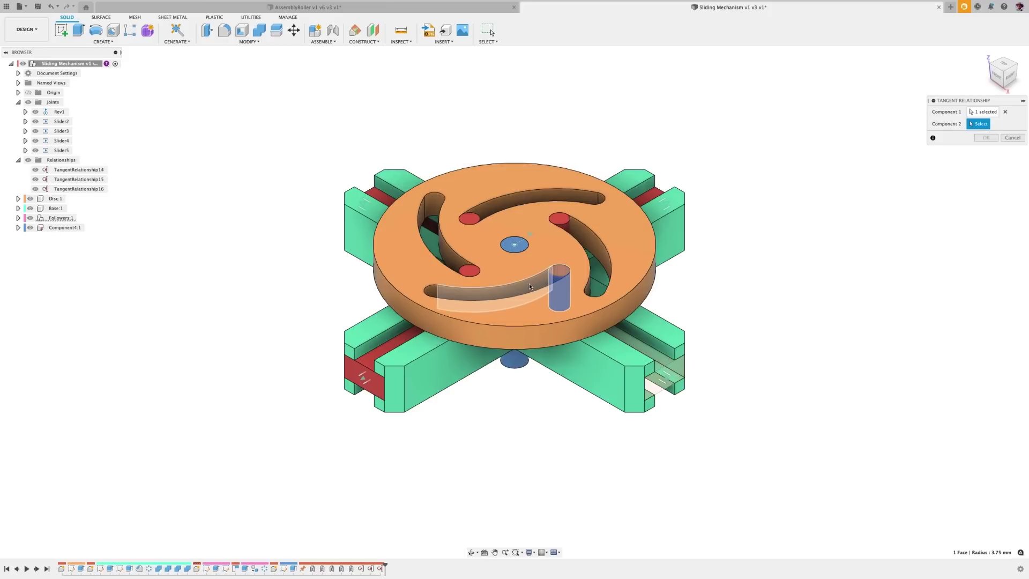
click(529, 286)
key(Return)
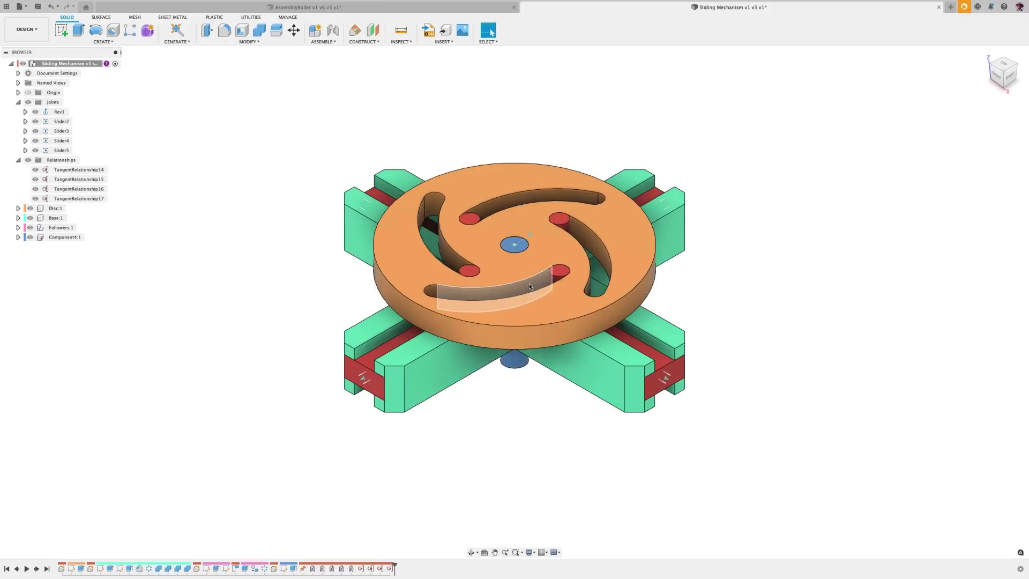
right_click(60, 113)
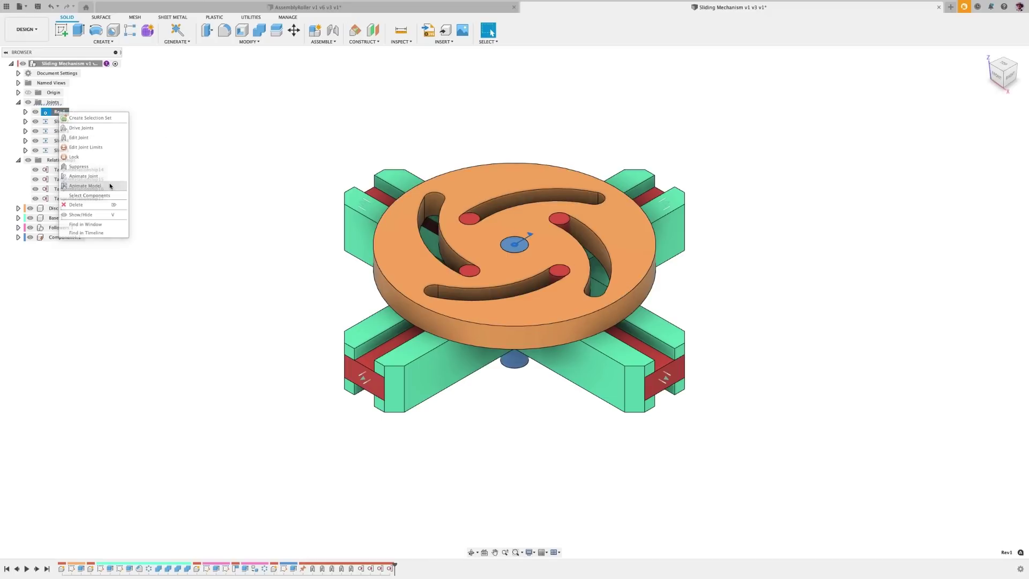
click(110, 186)
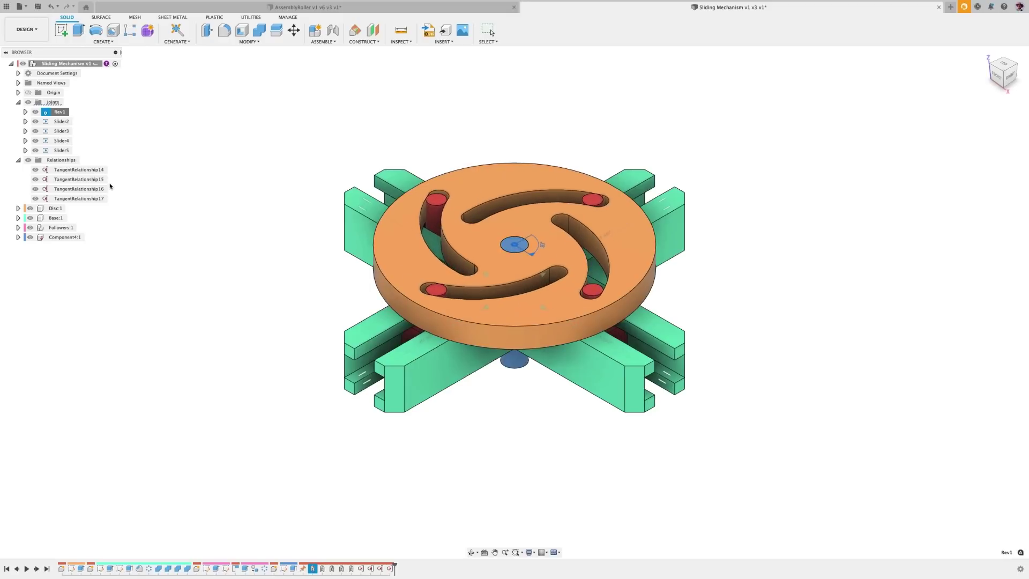
Set the ShellLength parameter to 62 in through Change Parameters
key(Escape)
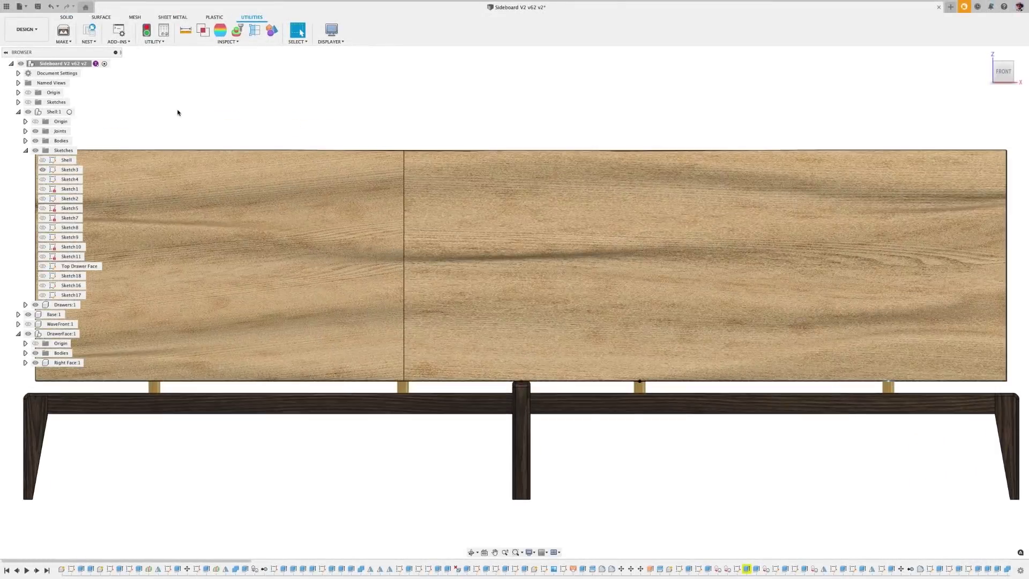
key(s)
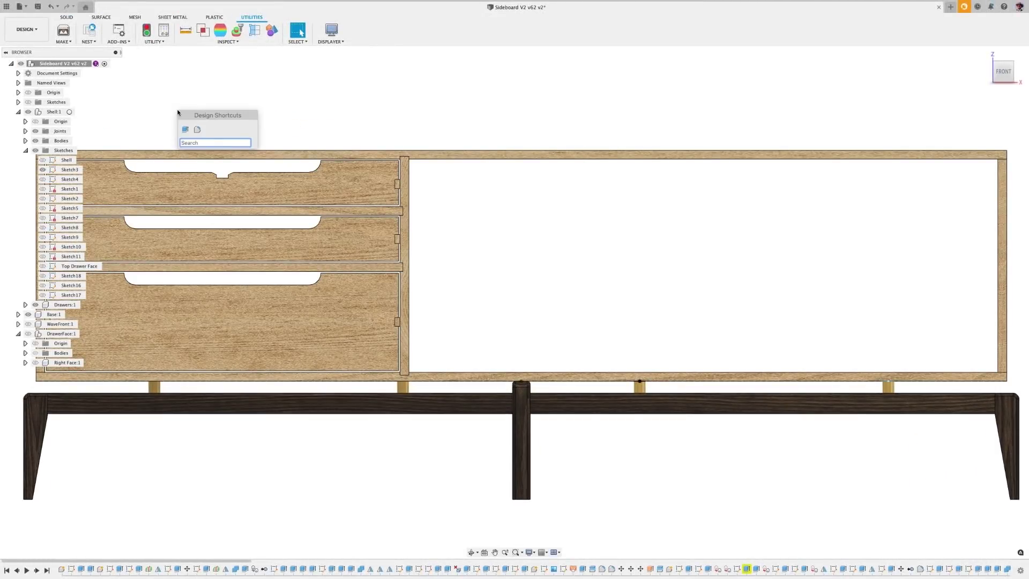
text(param)
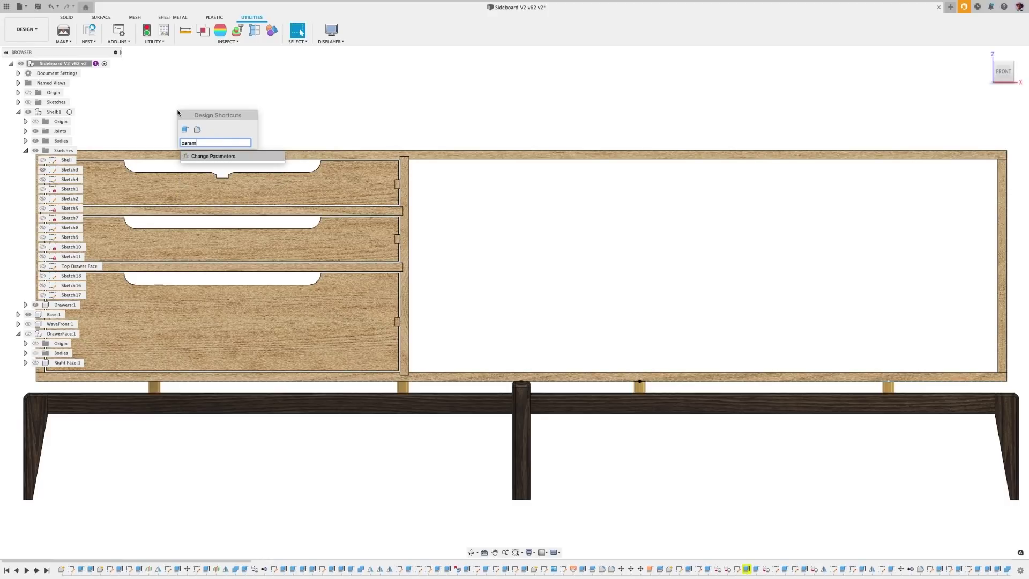
click(276, 156)
click(455, 70)
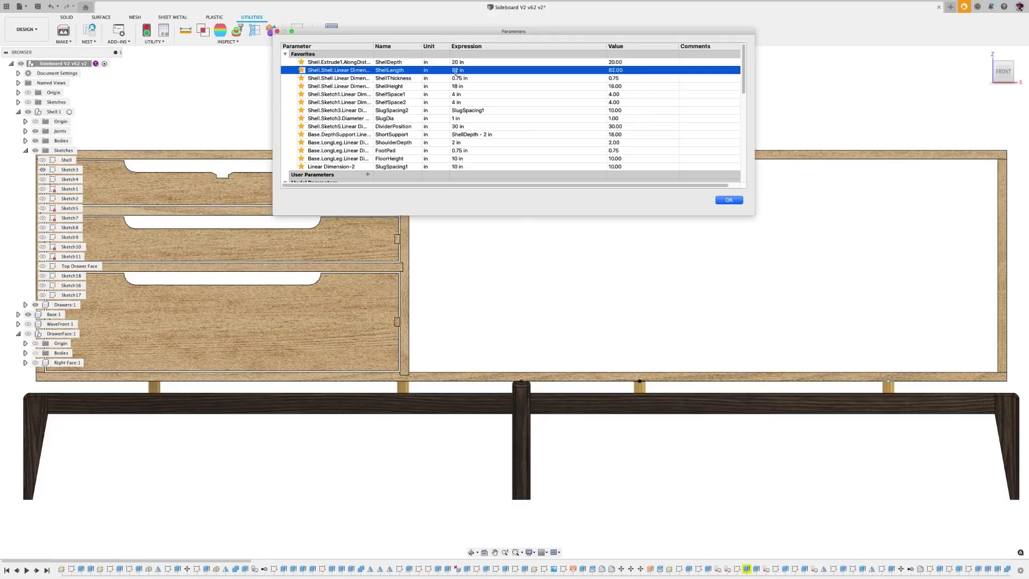
click(455, 71)
text(62)
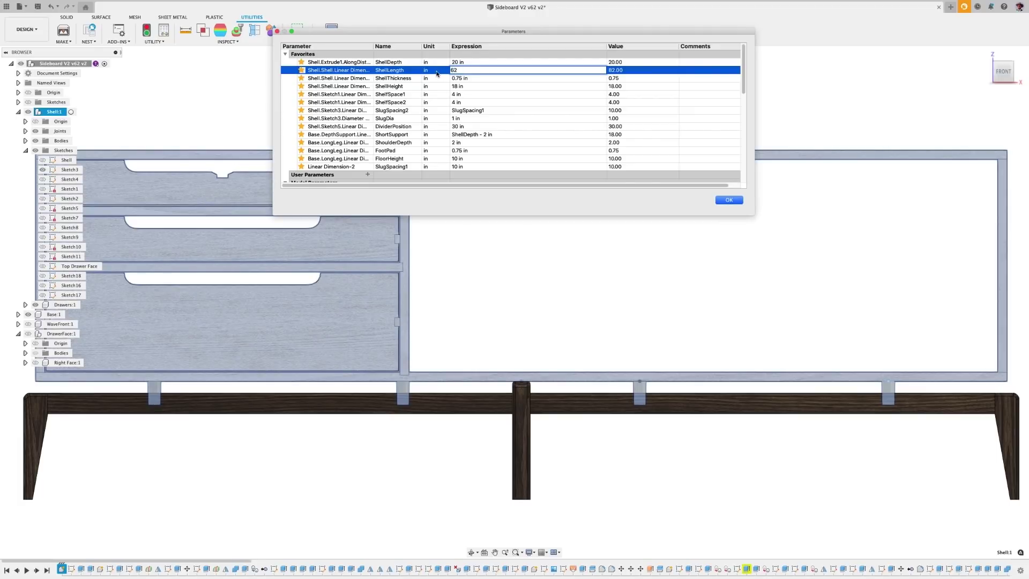
key(Return)
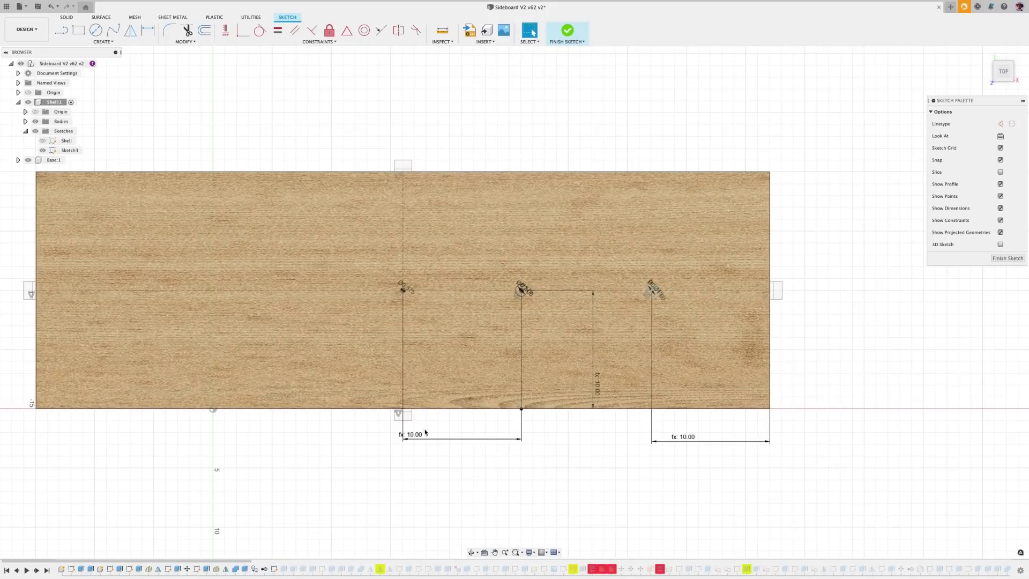
Toggle the fx 10.00 spacing dimension to driven, accepting its conversion to a static value
right_click(438, 439)
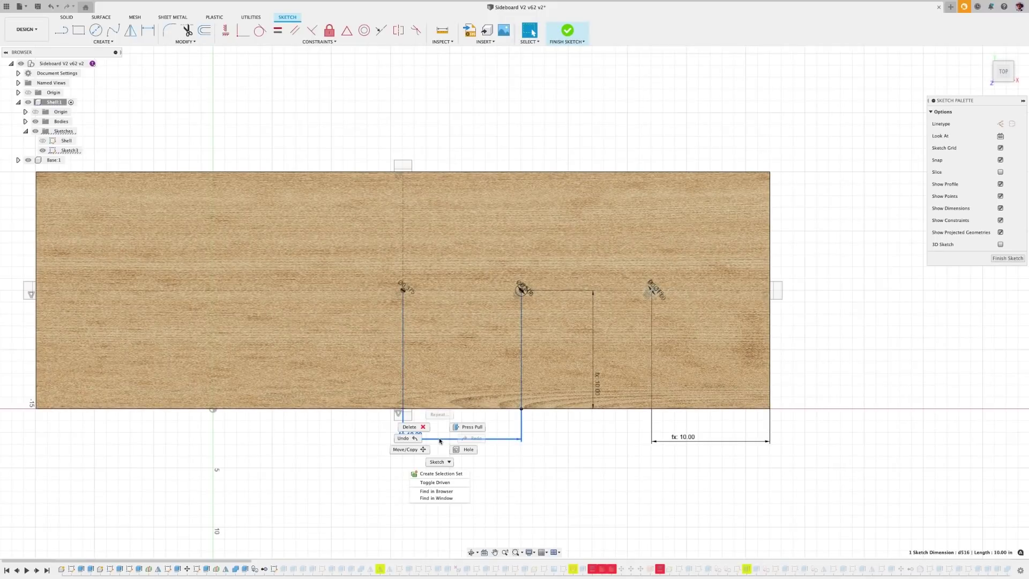
click(456, 482)
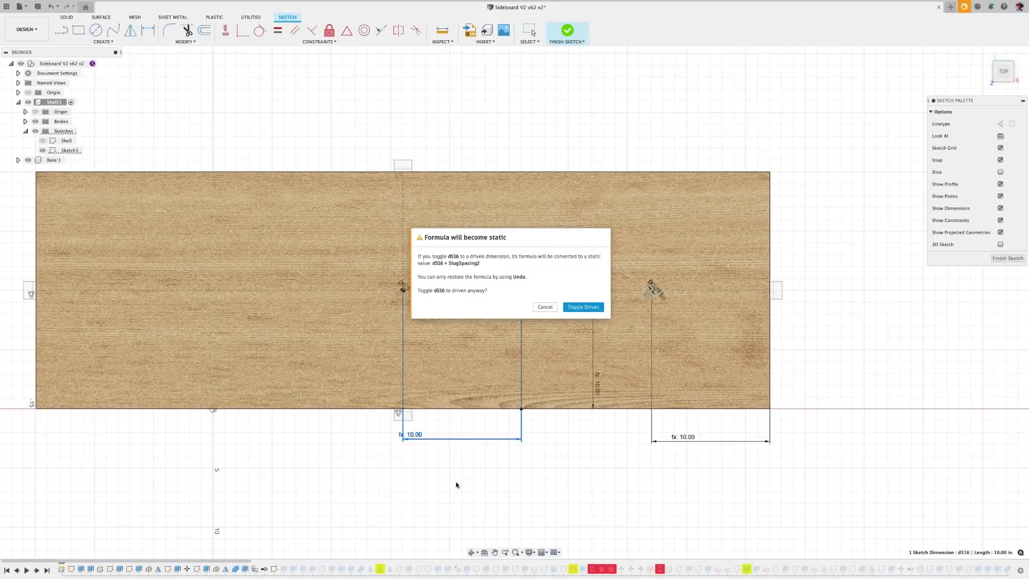
click(583, 307)
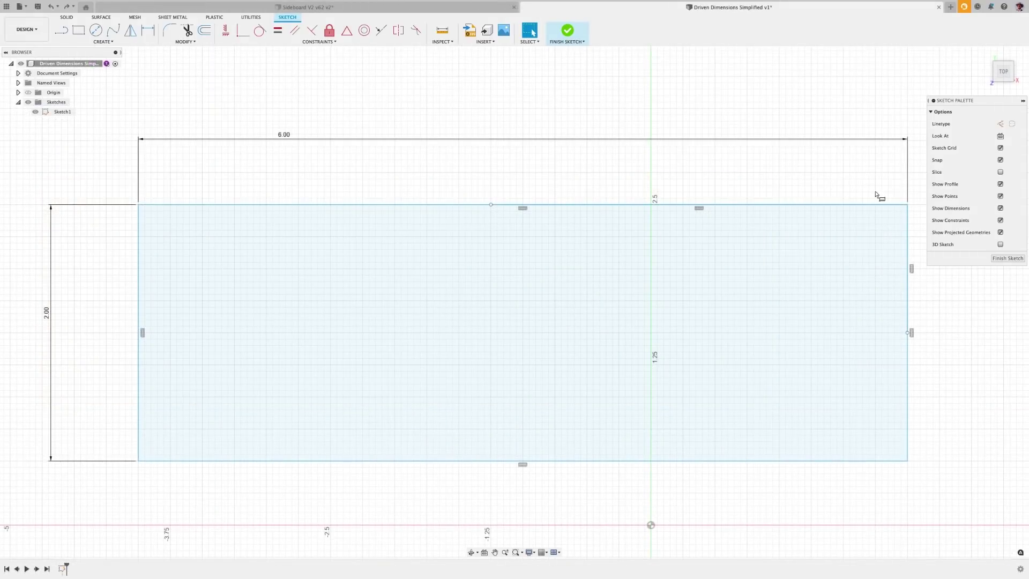
Draw an inner rectangle with height d2/2 and width d2-1 formula dimensions
key(r)
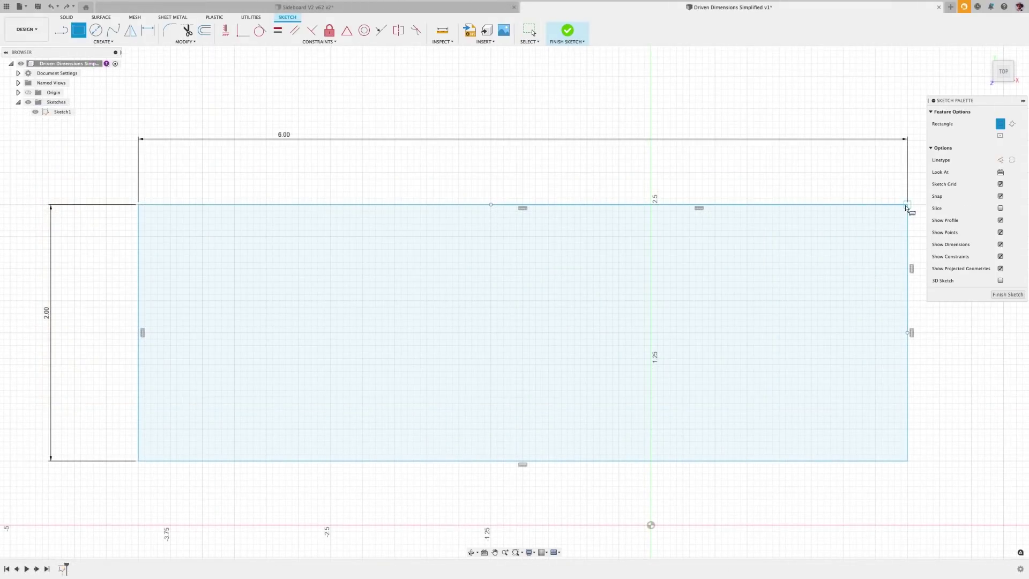
click(907, 204)
click(337, 338)
key(d)
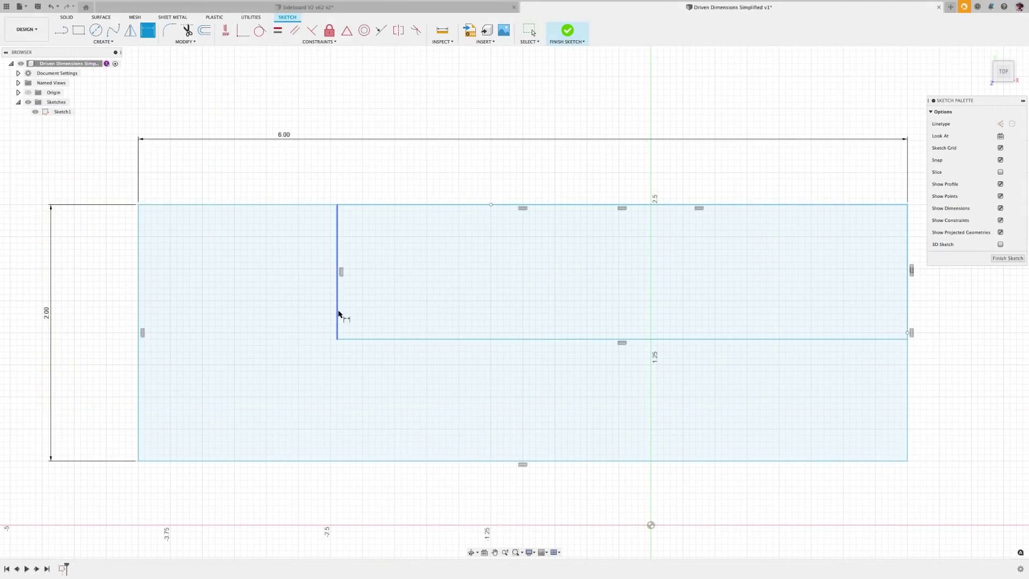
click(337, 257)
click(249, 302)
text(d2/2)
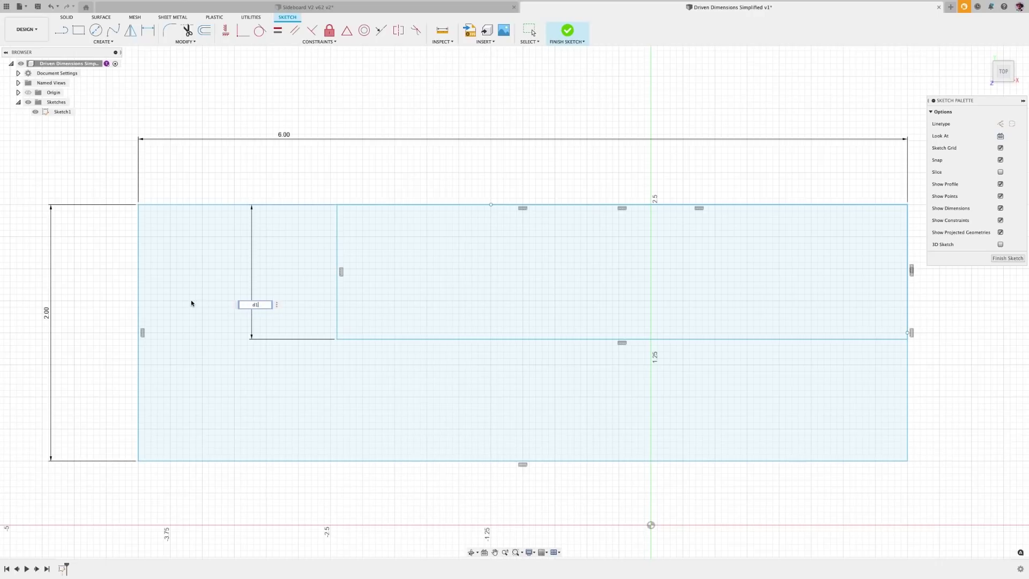
key(Return)
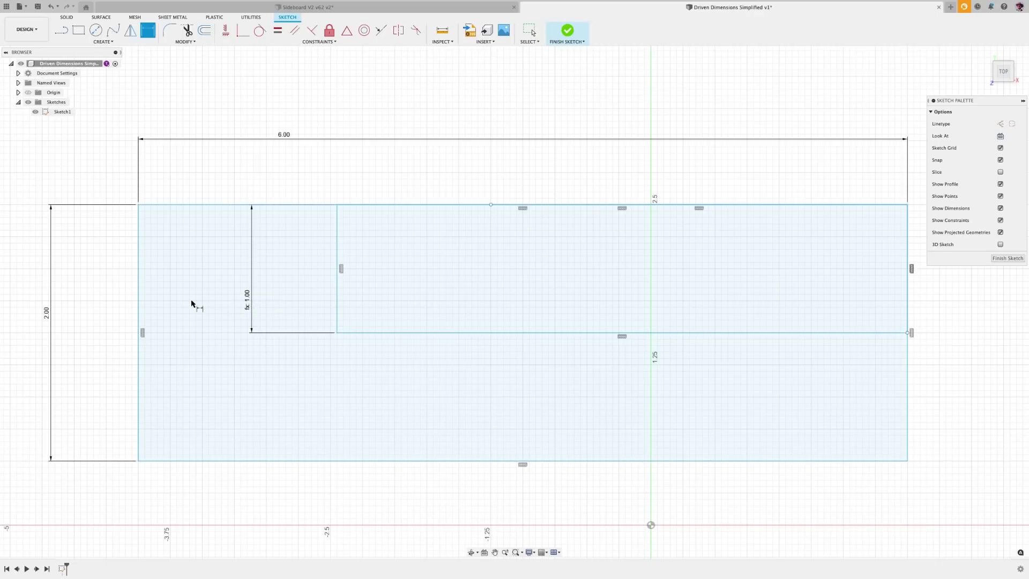
click(411, 332)
click(407, 382)
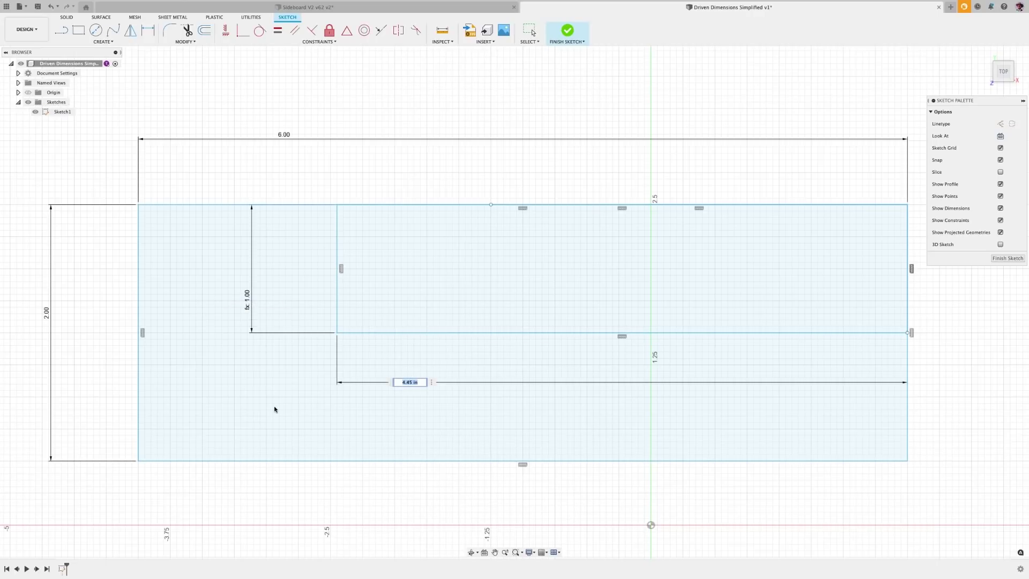
text(d2-1)
key(Return)
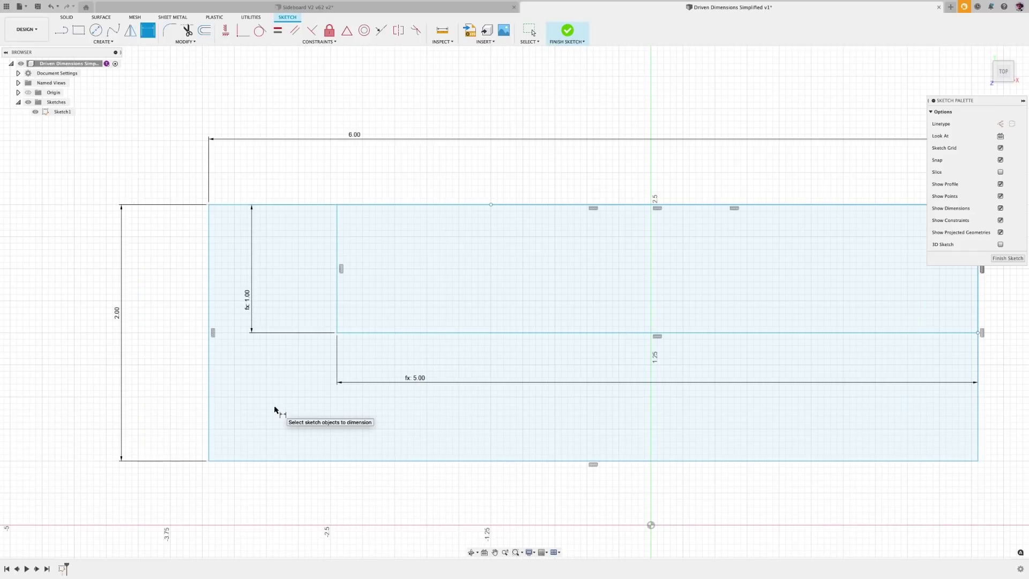
Make the 5.00 and 1.00 dimensions driven and drag the rectangle to watch them update
right_click(576, 381)
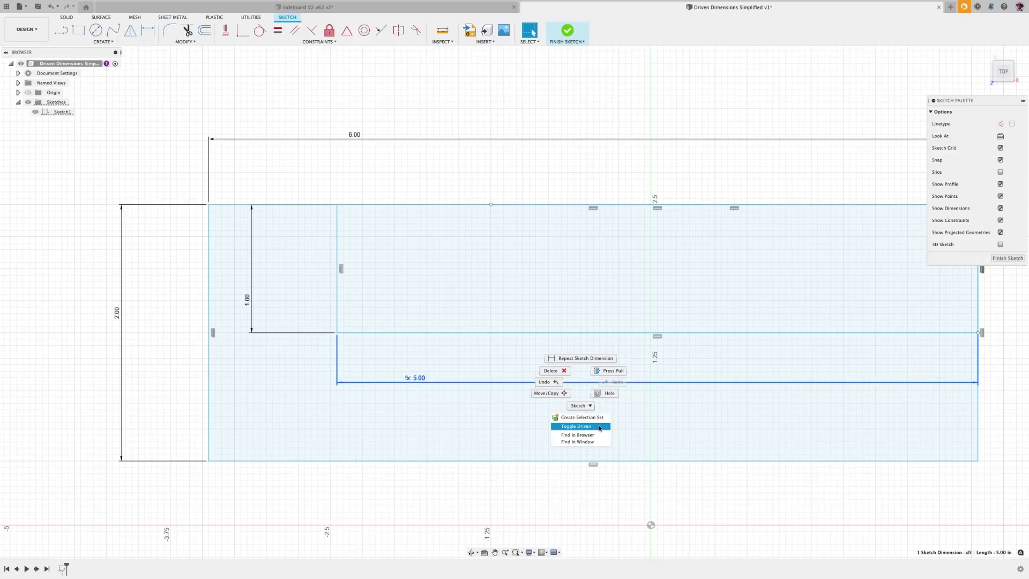
click(599, 427)
click(584, 307)
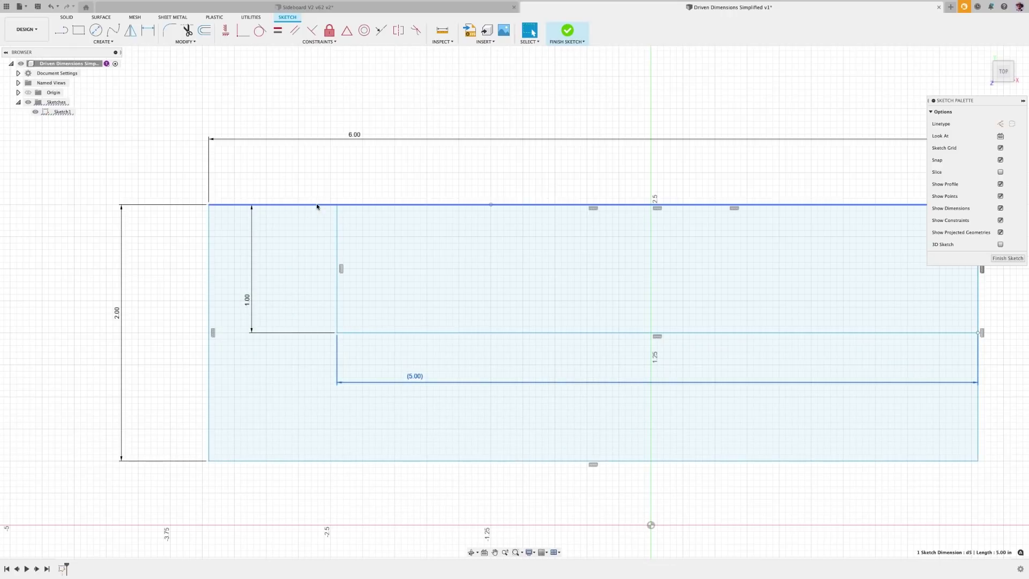
drag(316, 204, 283, 232)
mouse_move(176, 276)
mouse_down()
mouse_move(209, 275)
mouse_move(179, 242)
mouse_move(142, 295)
mouse_move(218, 260)
mouse_move(172, 230)
mouse_move(170, 286)
mouse_up()
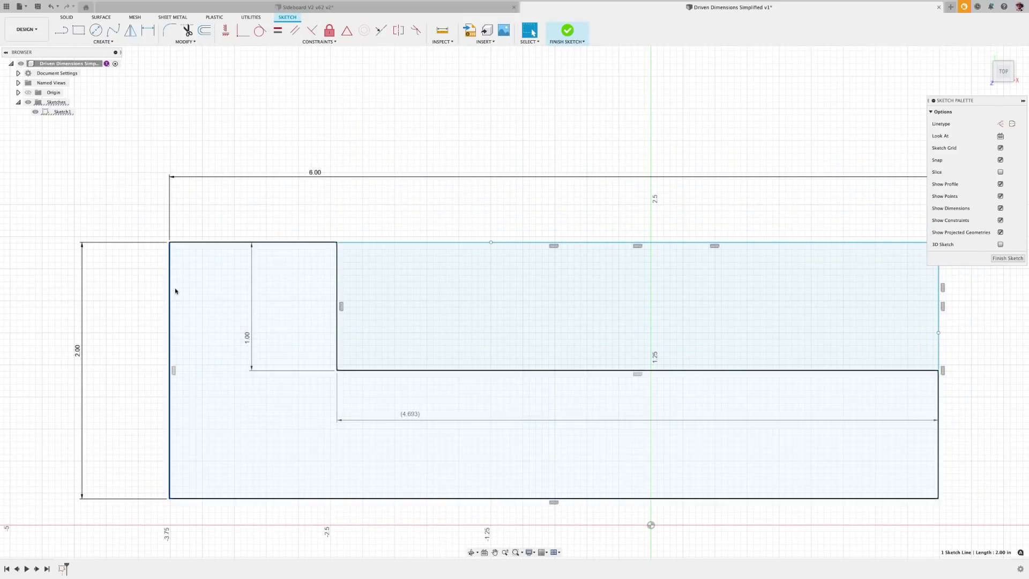
right_click(247, 334)
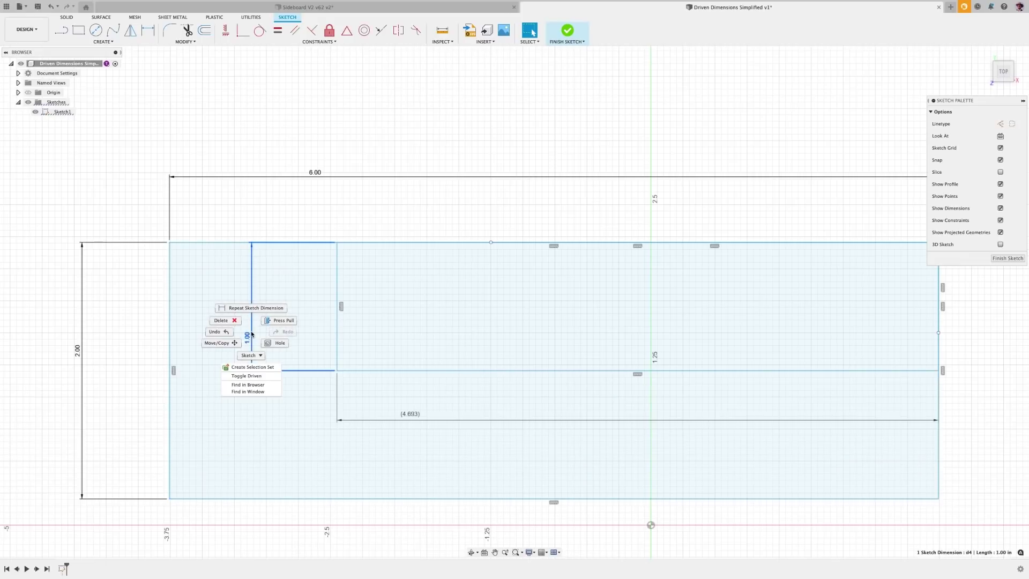
click(267, 377)
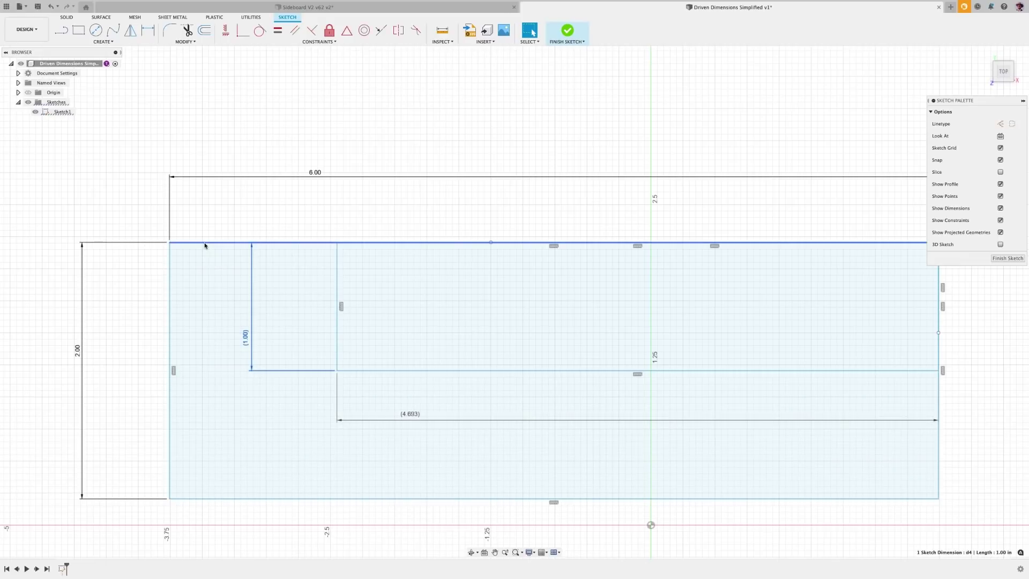
drag(207, 242, 225, 278)
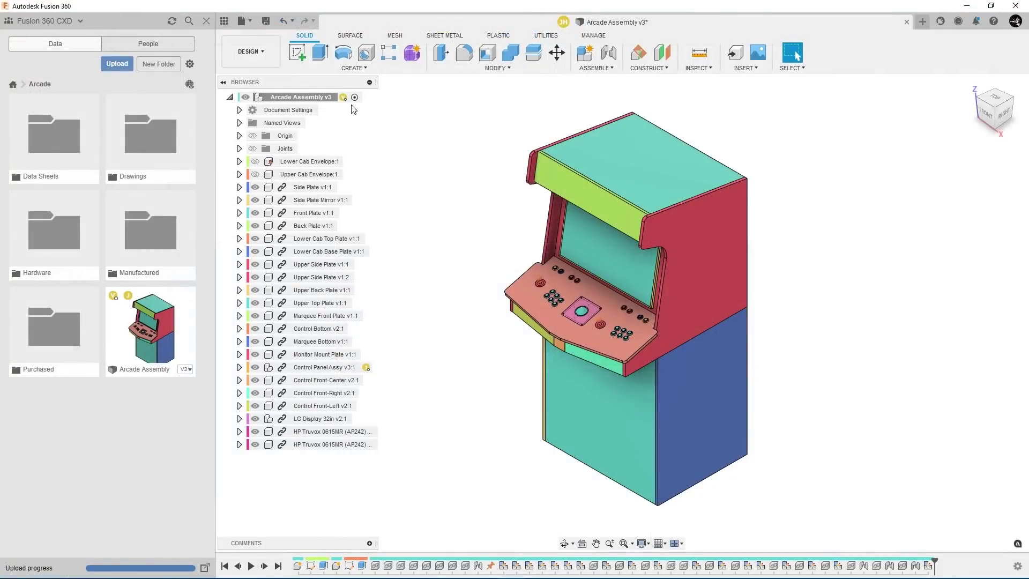
Set the Arcade Assembly root to Read-Only For Me and continue past the warning
mouse_move(348, 103)
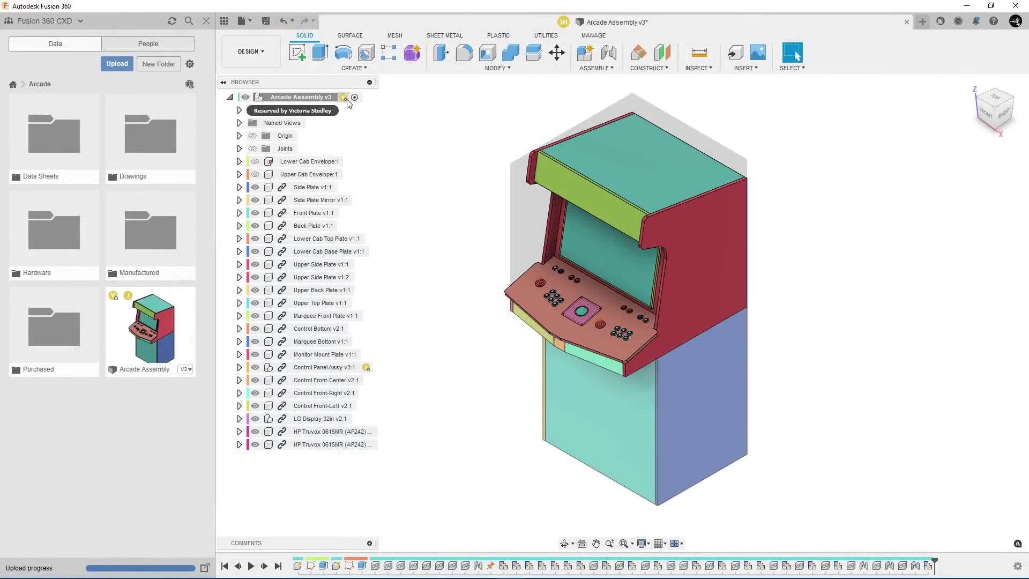
right_click(330, 98)
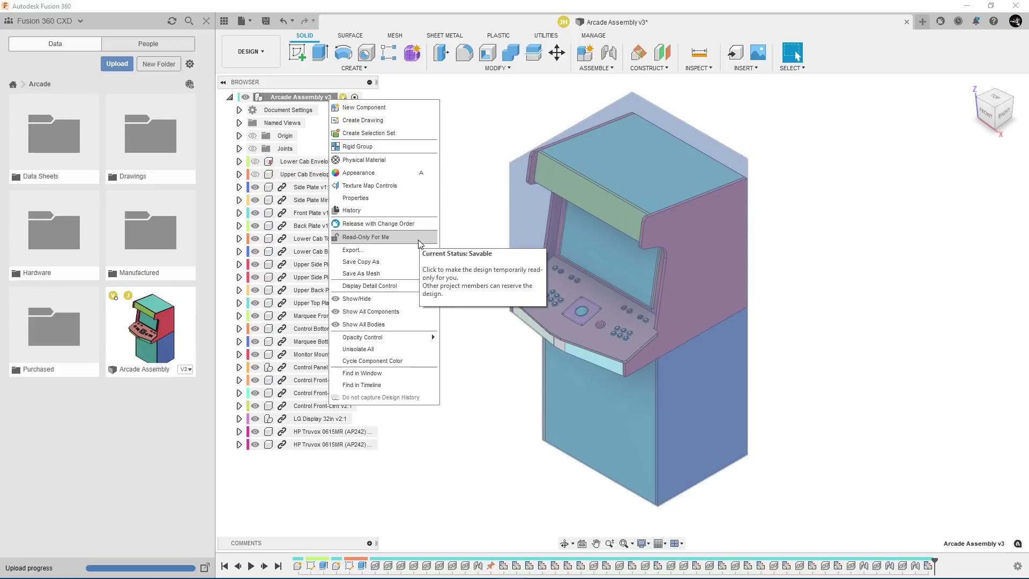
click(418, 239)
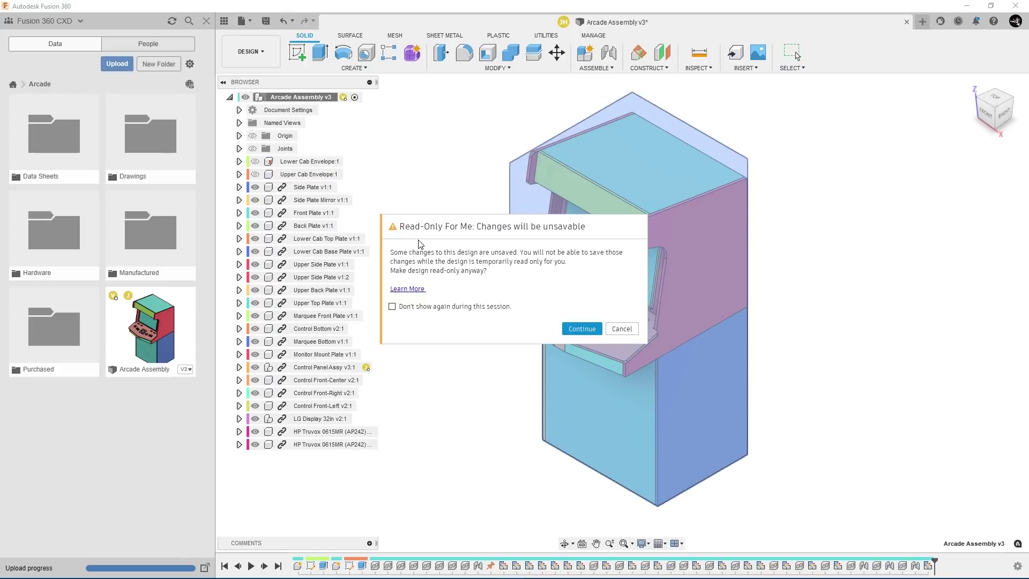
click(564, 328)
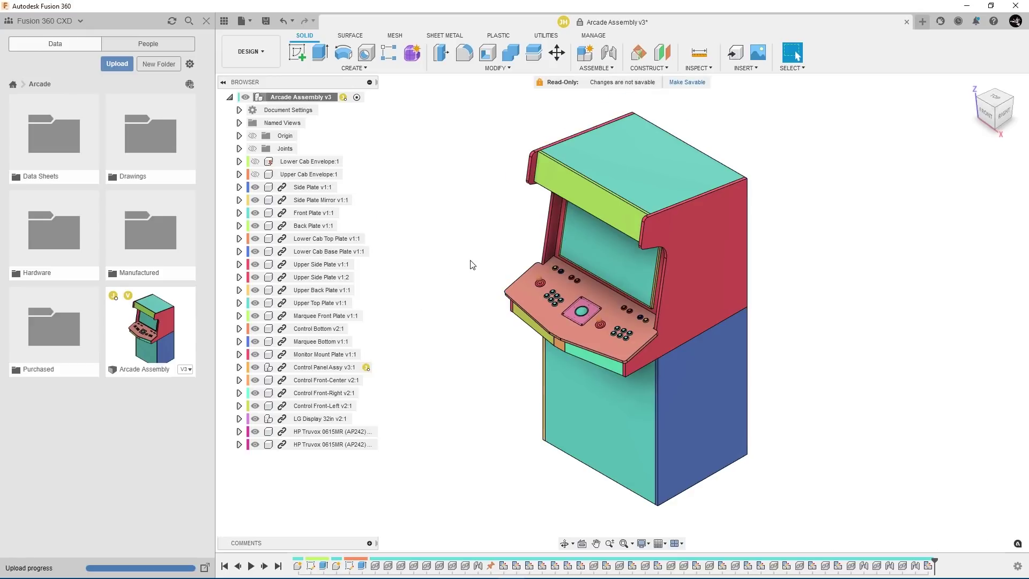
Get the latest version of the out-of-date Control Panel Assy
mouse_move(343, 101)
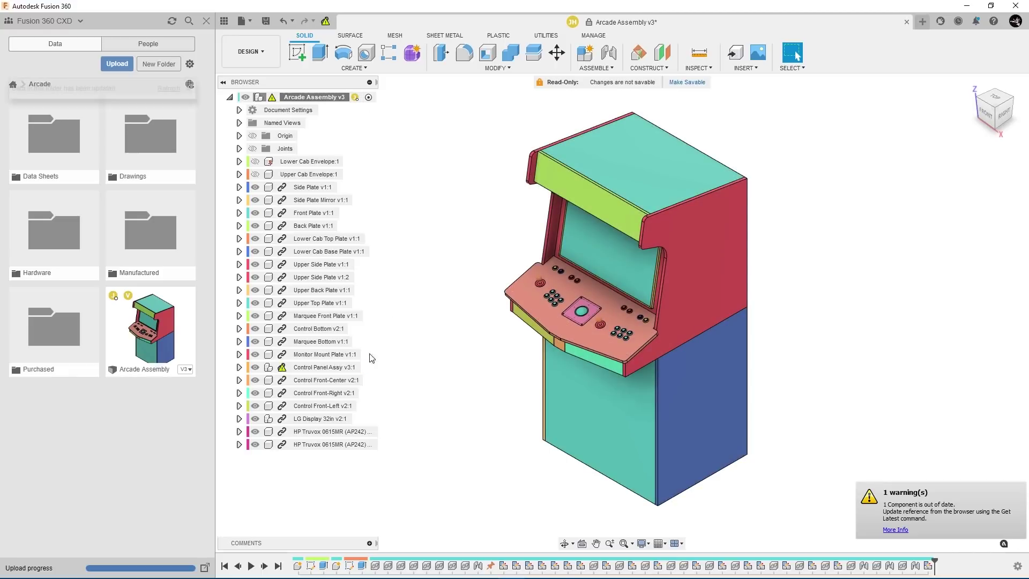
mouse_move(281, 368)
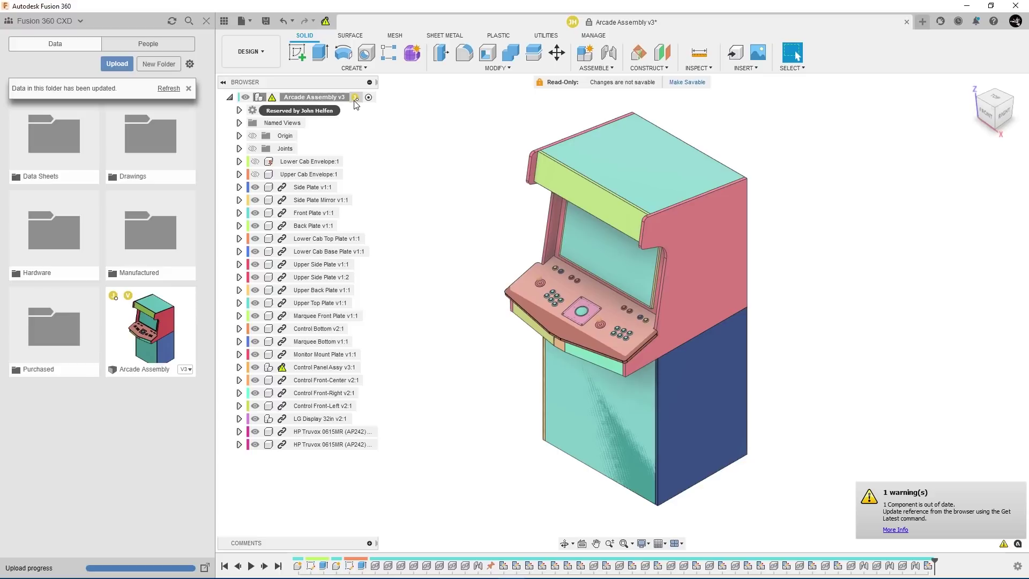
click(326, 22)
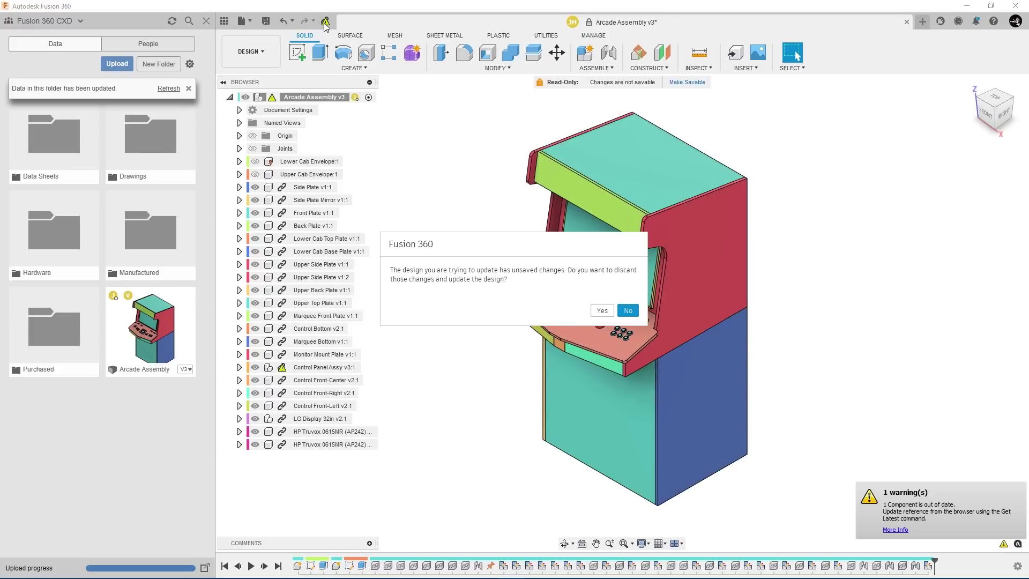
Discard unsaved changes to update the assembly, then keep editing while it stays read-only
click(600, 312)
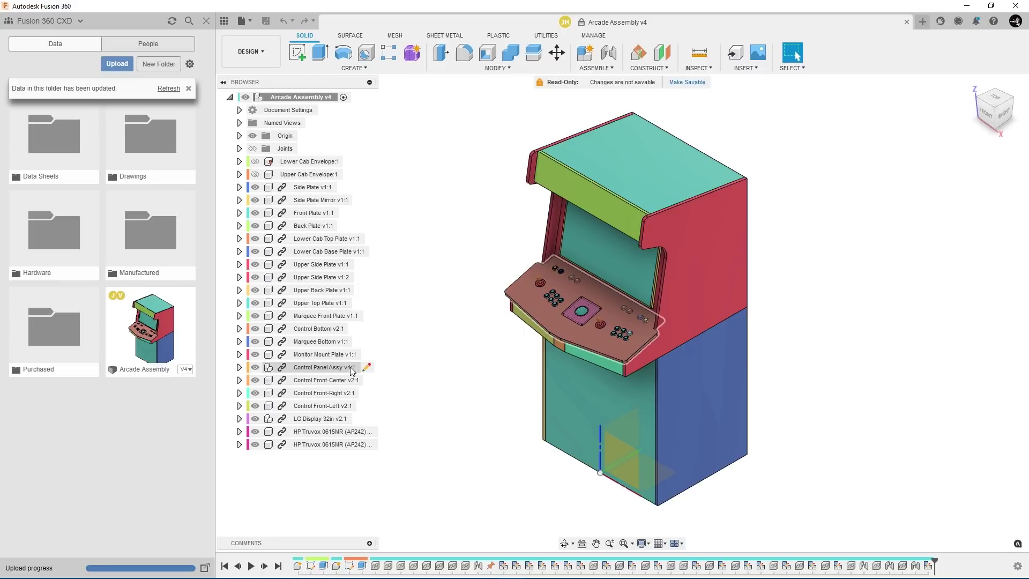
click(254, 139)
click(253, 137)
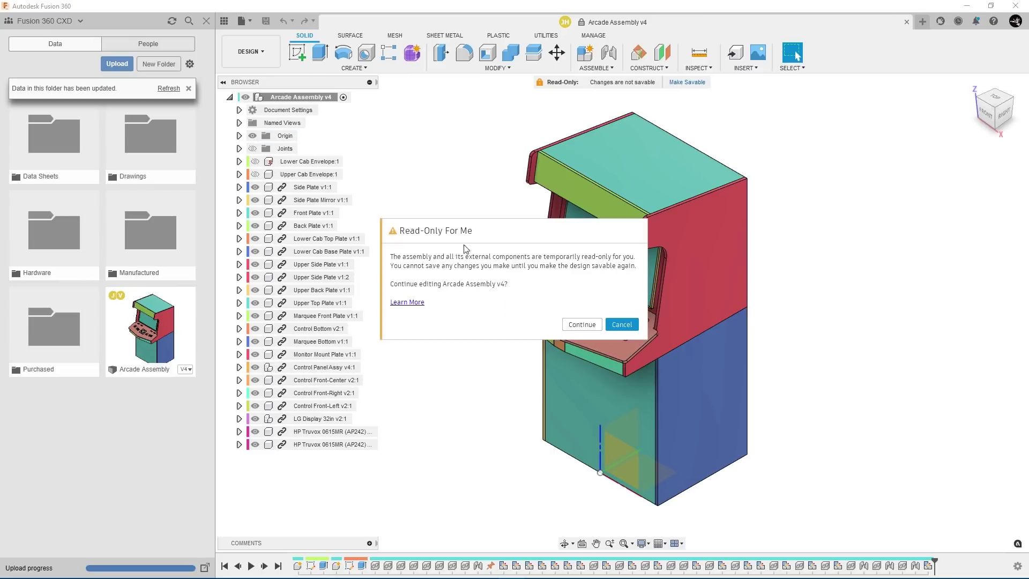
click(569, 324)
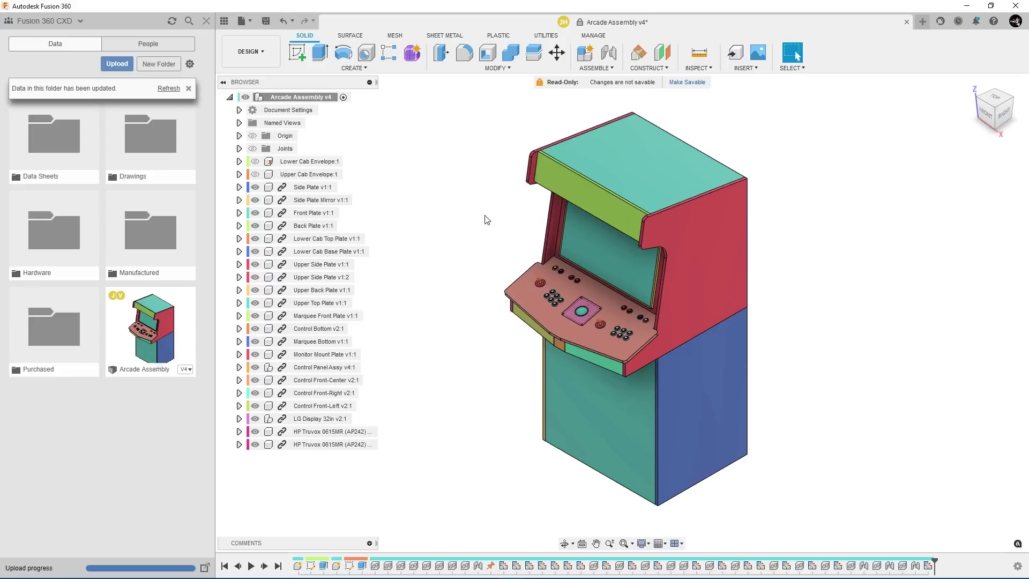
Make the design savable and save it as version v5 with description 'User Saved'
click(685, 82)
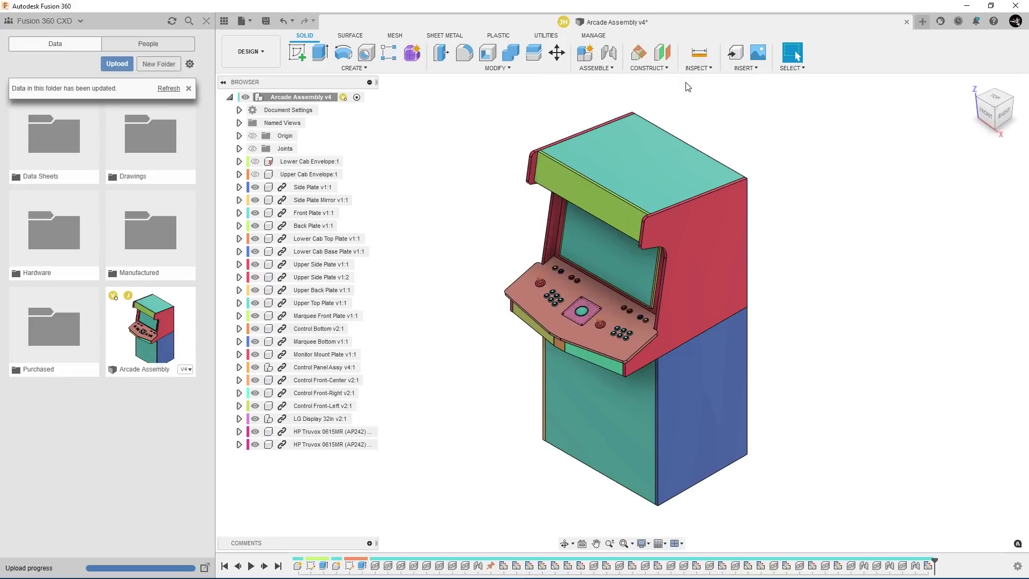
click(266, 21)
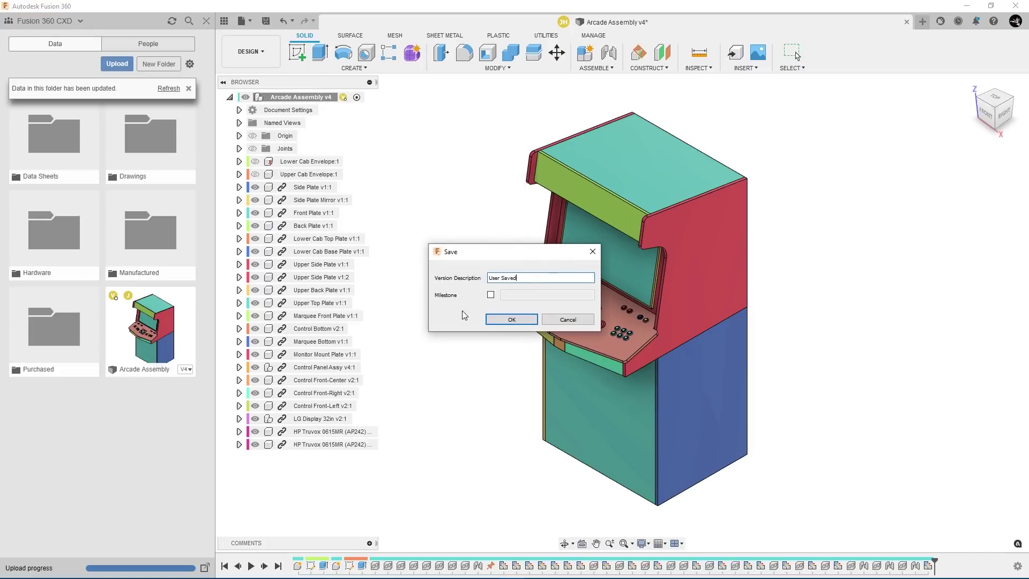
click(492, 320)
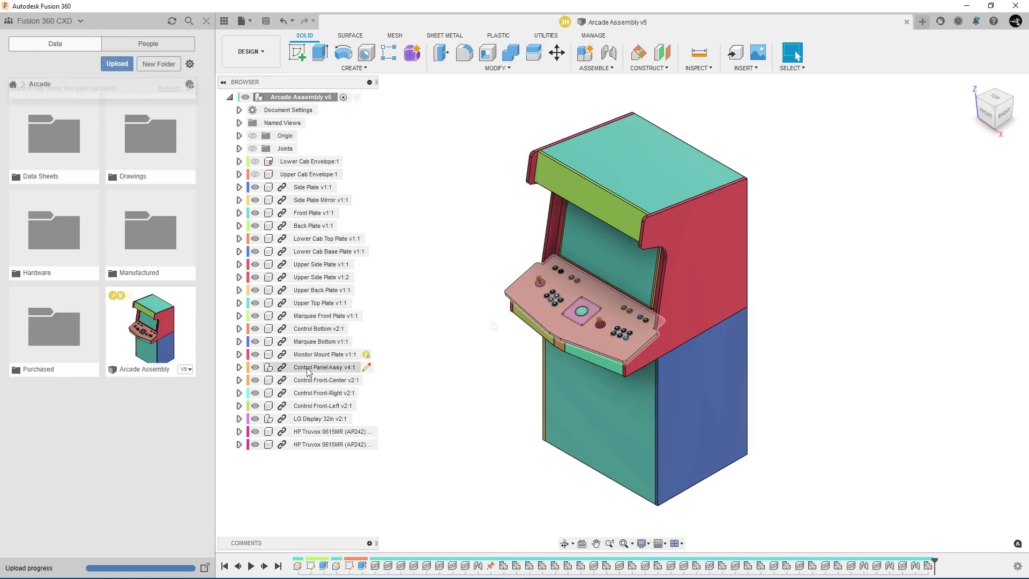
click(309, 368)
Open Control Panel Assy and replace Happ Button White v2:1 with Happ Button Blue from Purchased
right_click(309, 371)
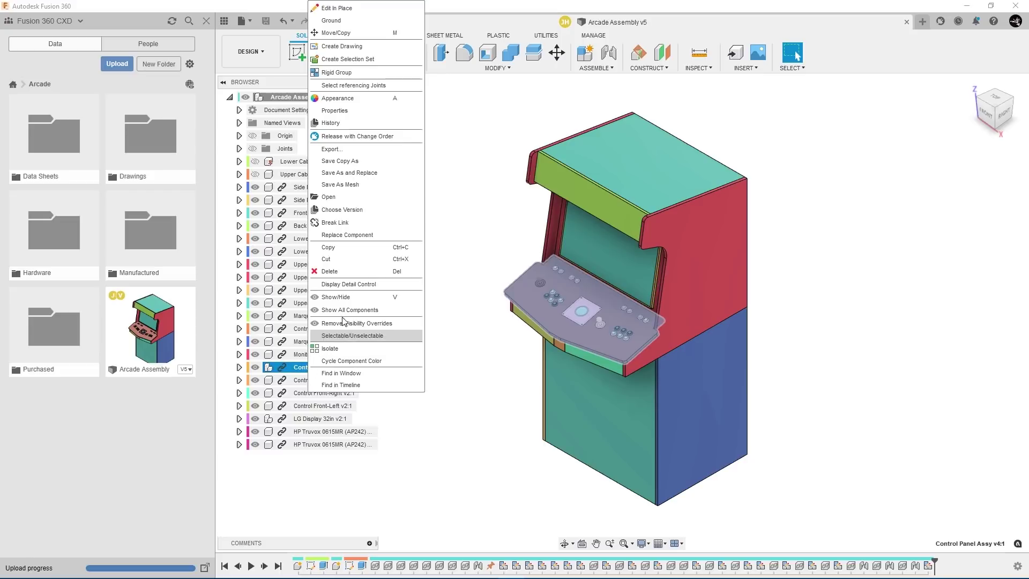
click(349, 198)
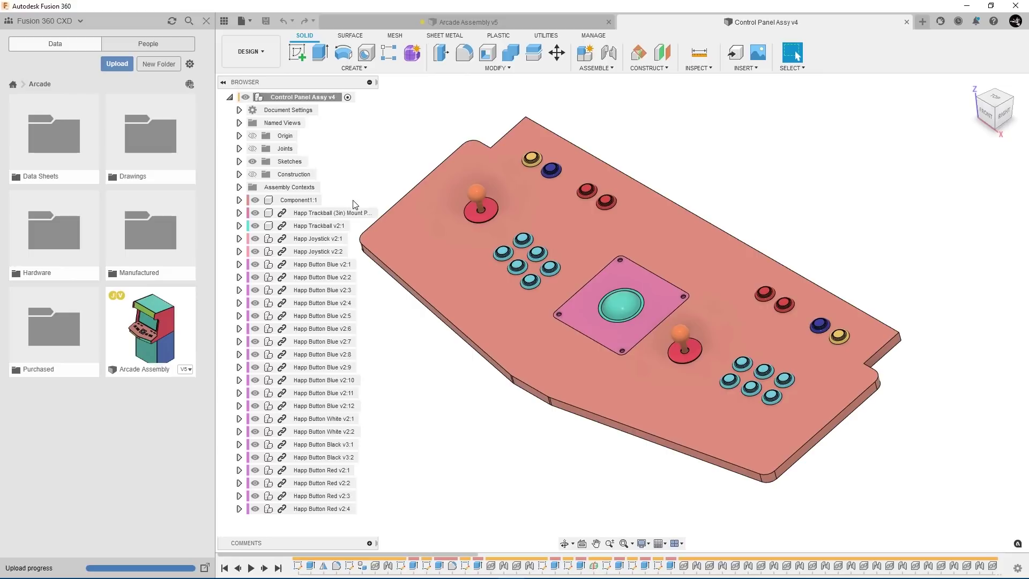
right_click(338, 421)
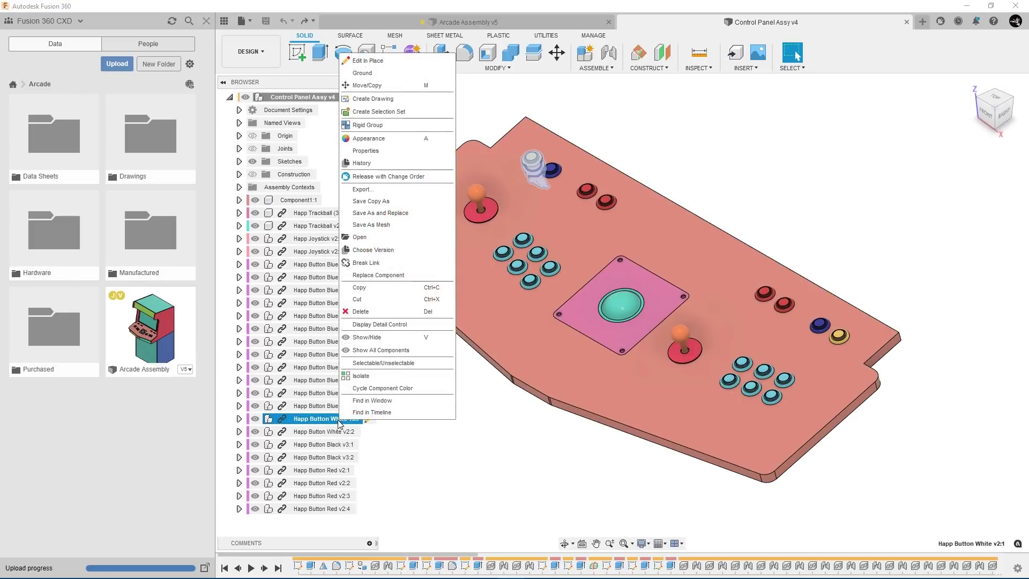
click(398, 275)
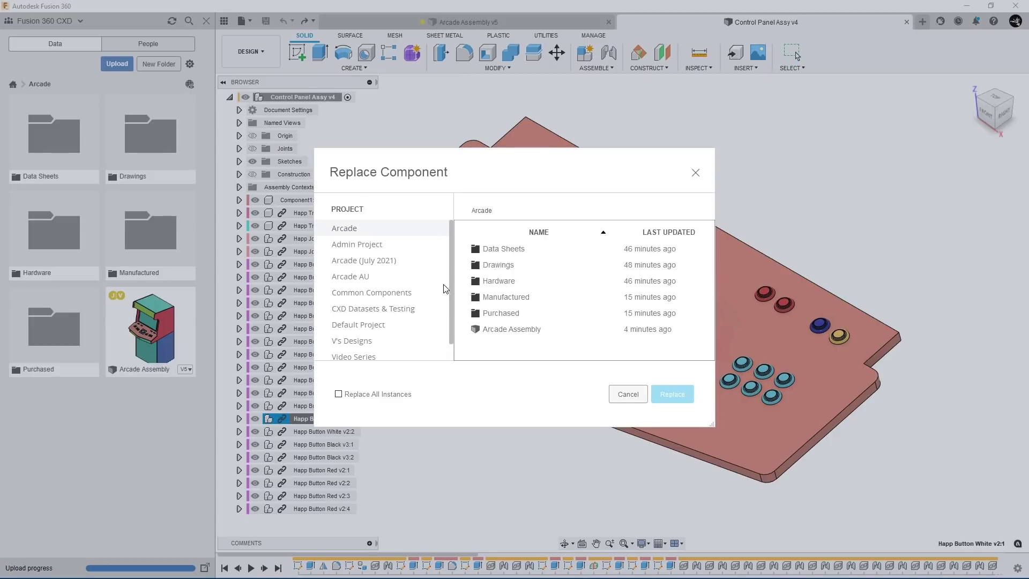
double_click(501, 313)
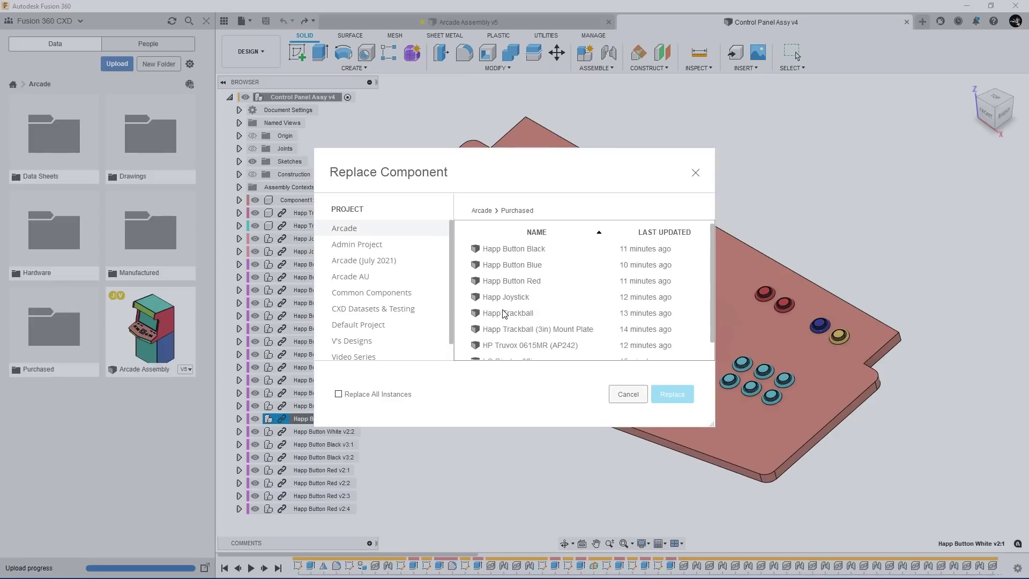
click(526, 270)
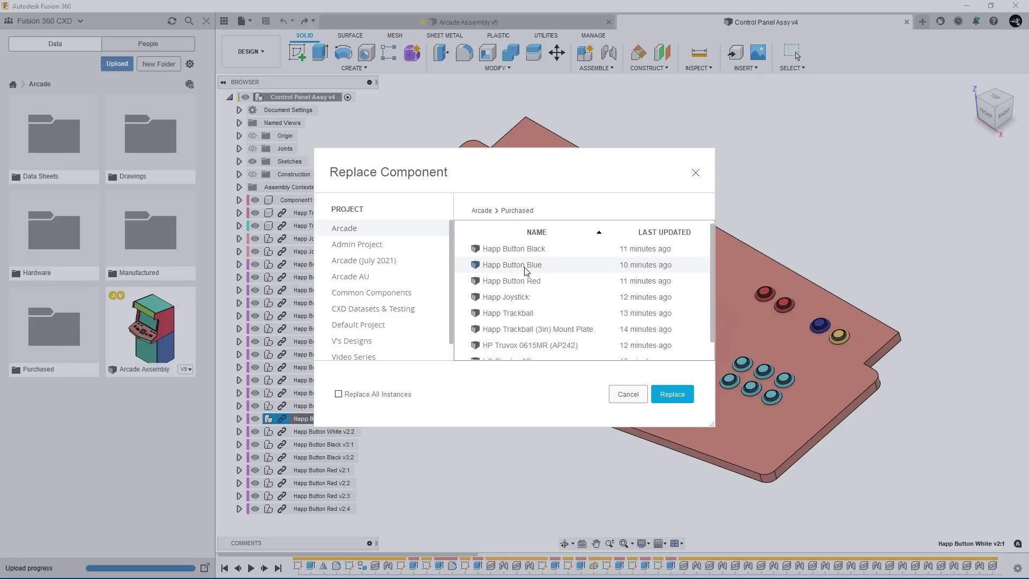
click(676, 403)
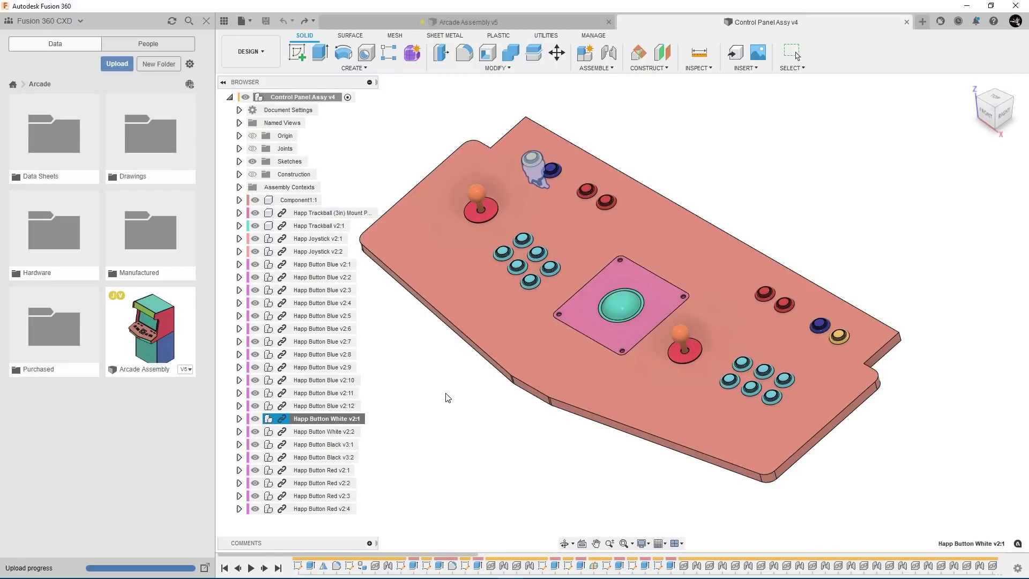
Swap all Happ Button Blue instances for Happ Button White from the Purchased folder at once
click(448, 397)
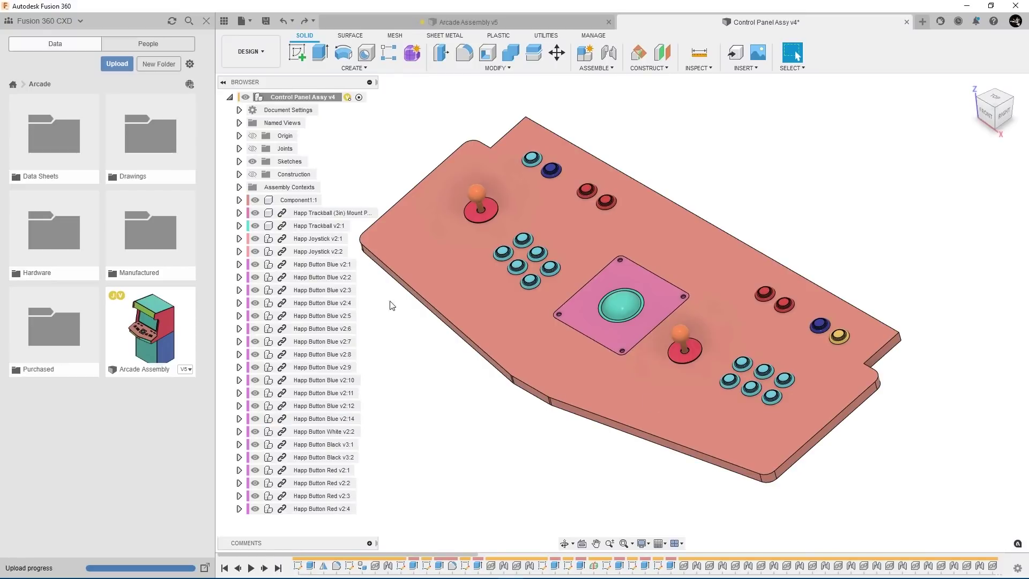
right_click(322, 264)
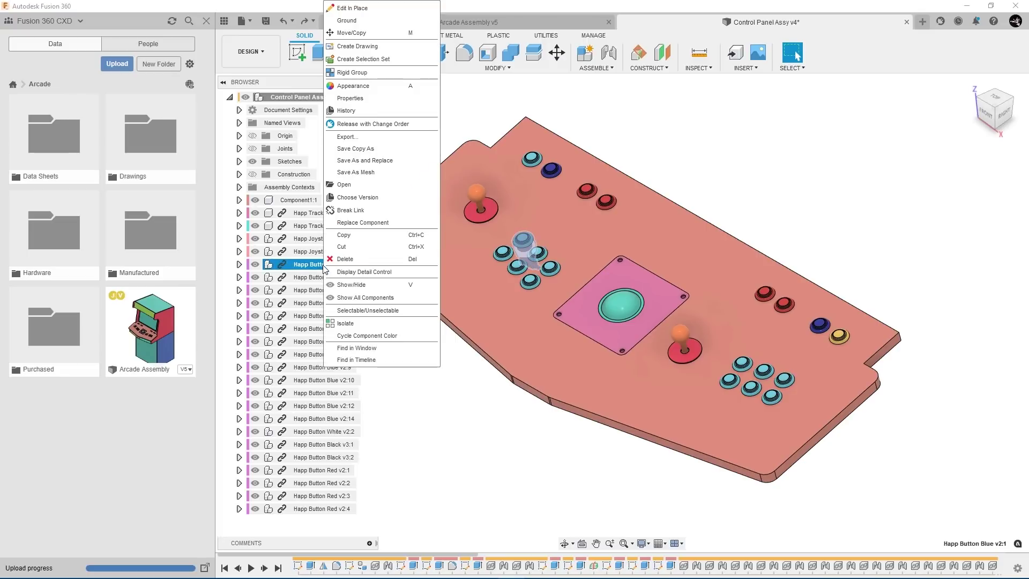
click(397, 221)
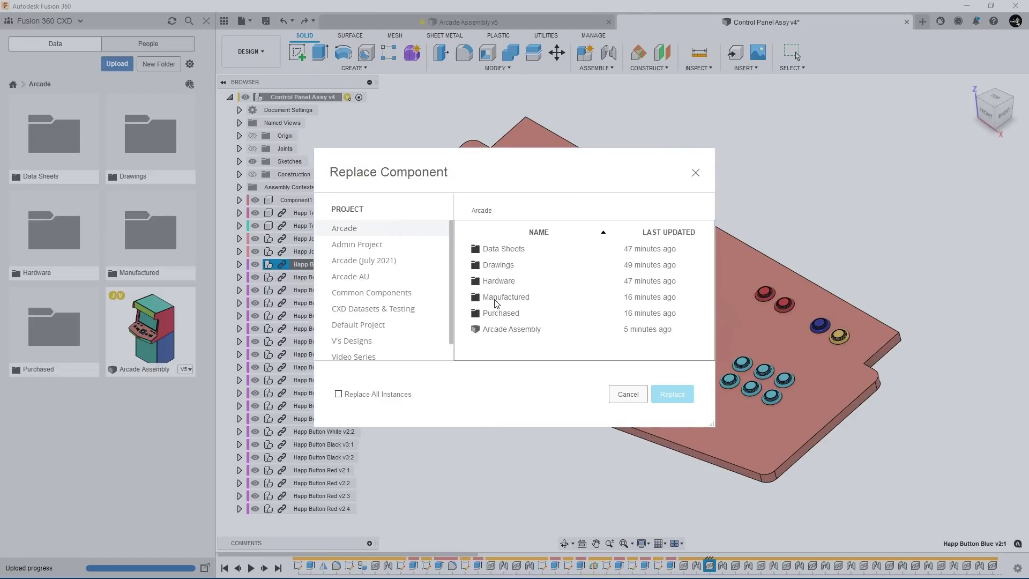
double_click(499, 313)
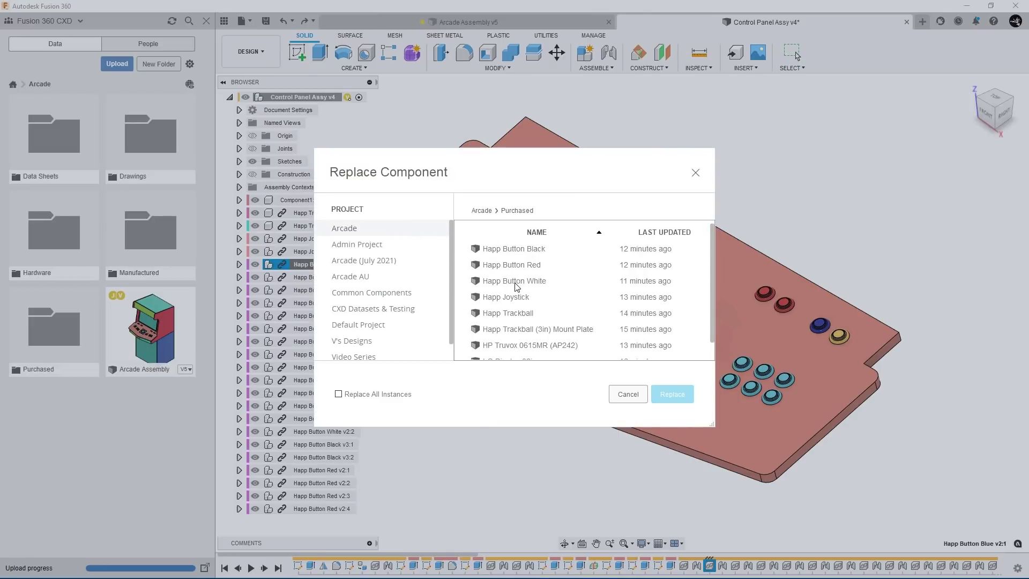
click(518, 282)
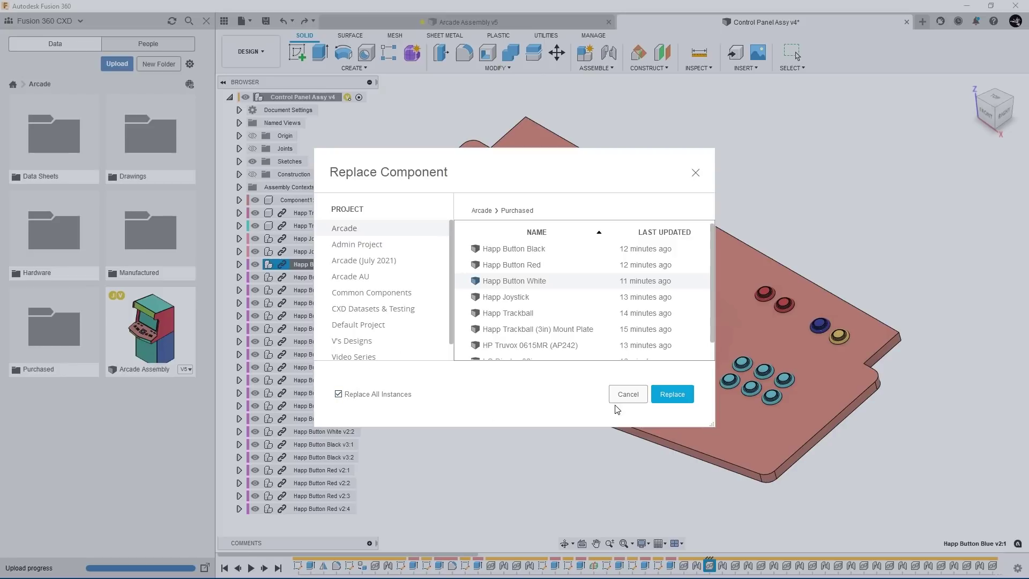
click(659, 402)
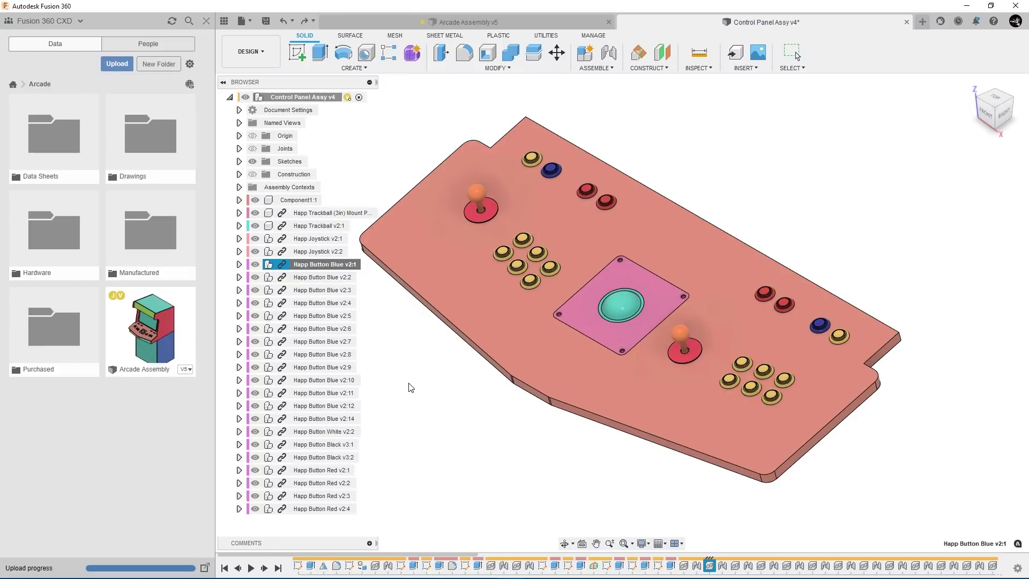
click(411, 386)
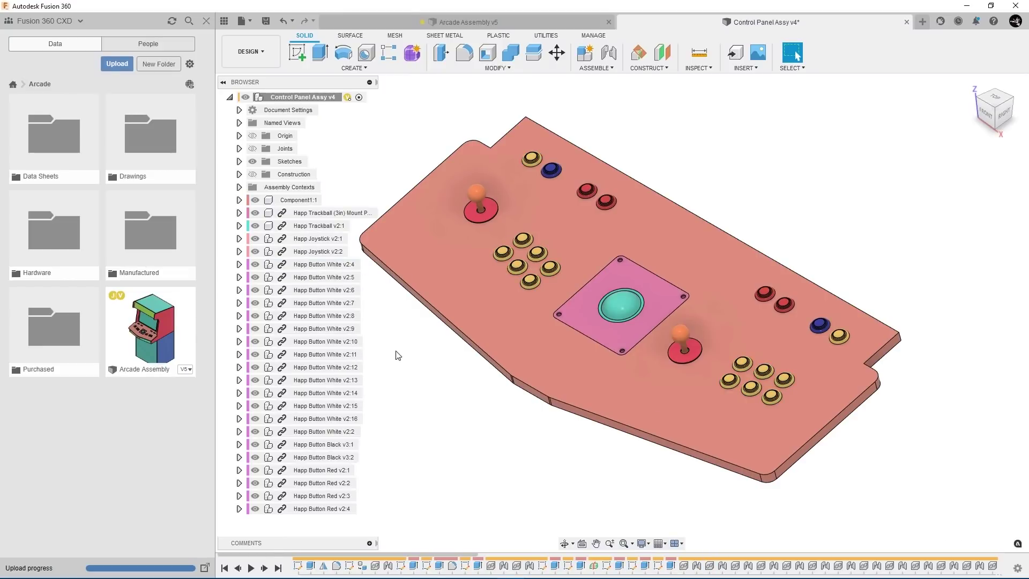
Save Control Panel Assy as a new version and show the Preview Features settings
click(266, 21)
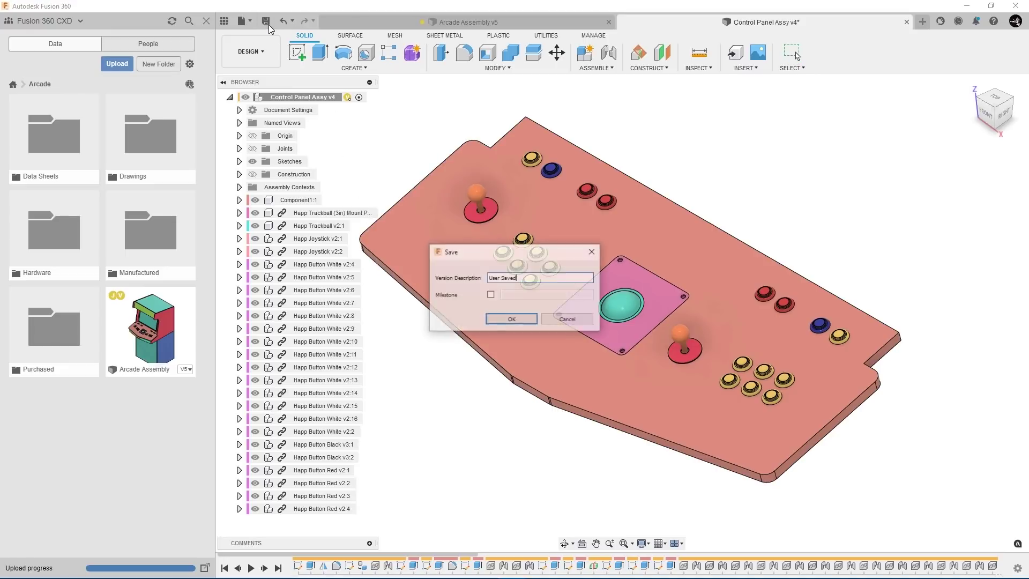
click(503, 320)
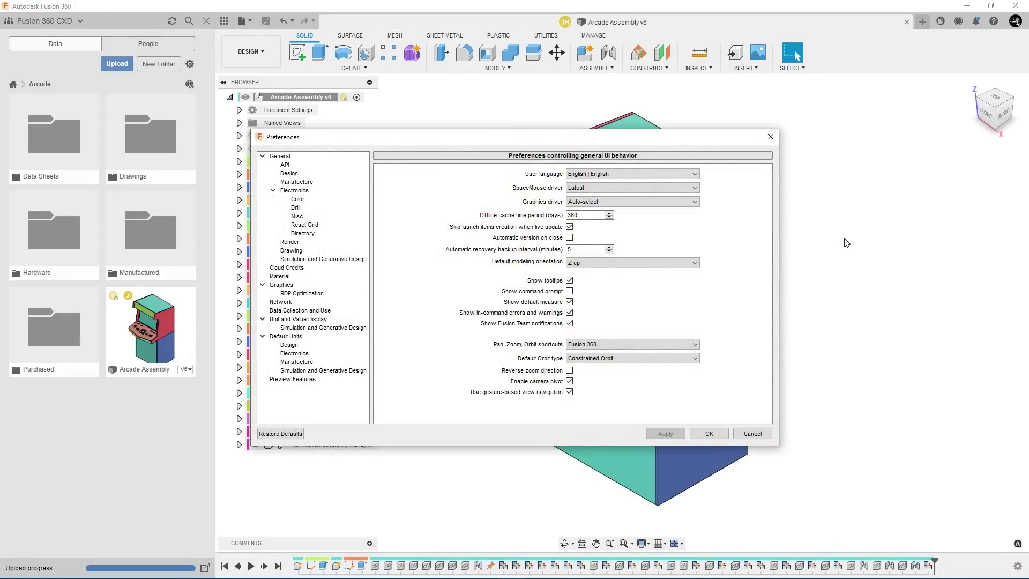
click(303, 380)
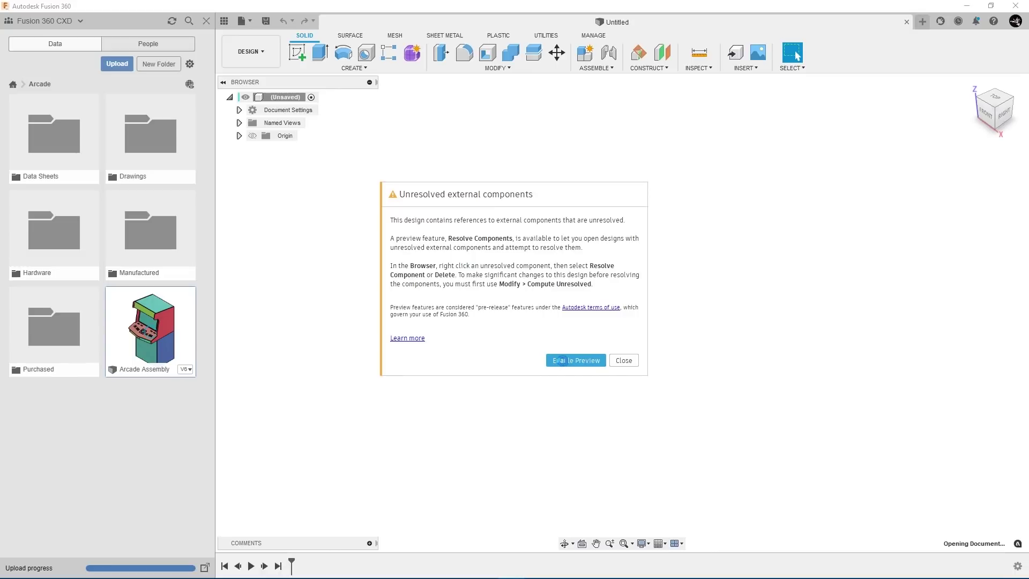
Dismiss the notice and request access to the projects holding the missing LG Display 32in
click(560, 360)
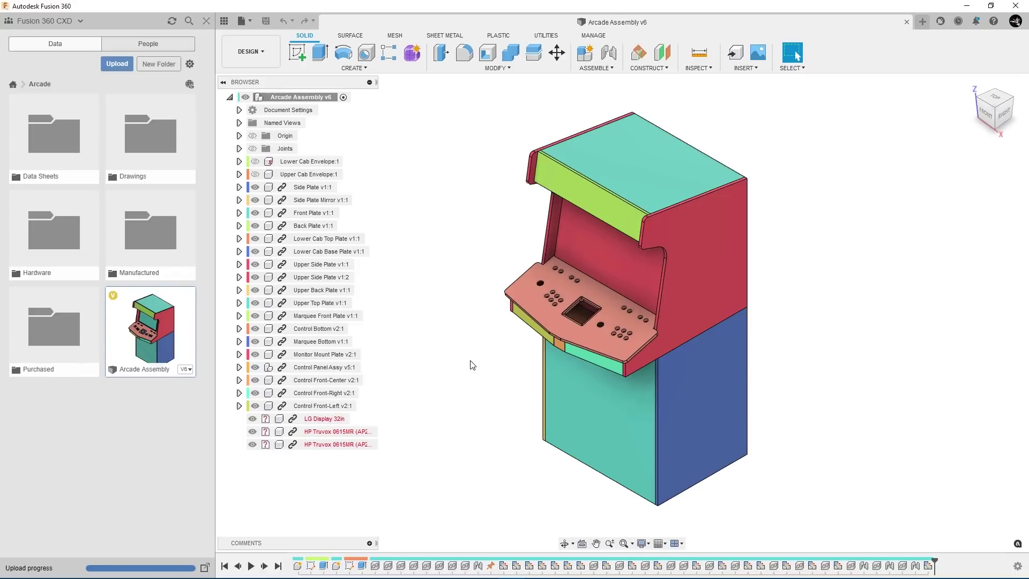
right_click(264, 422)
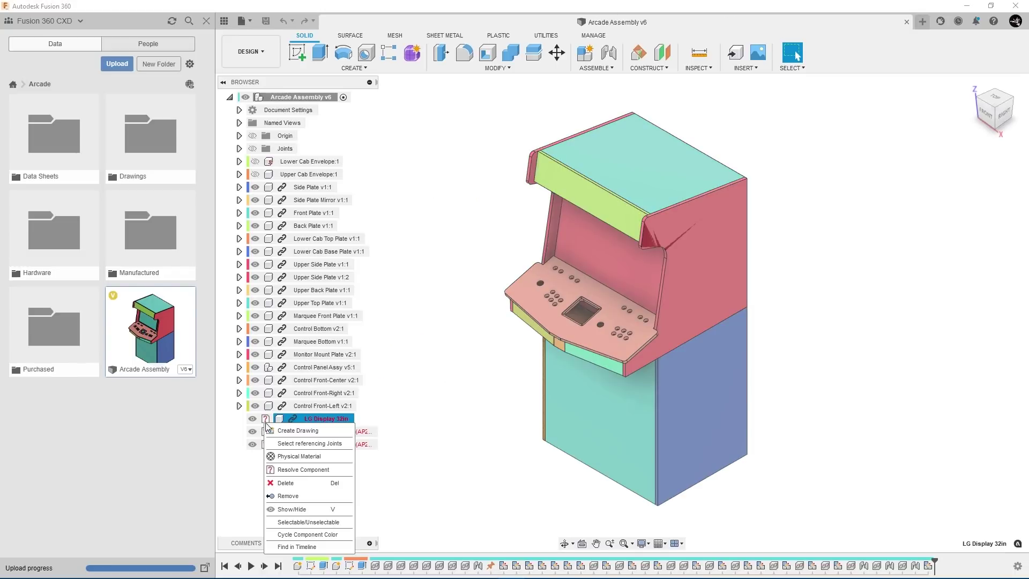
click(333, 470)
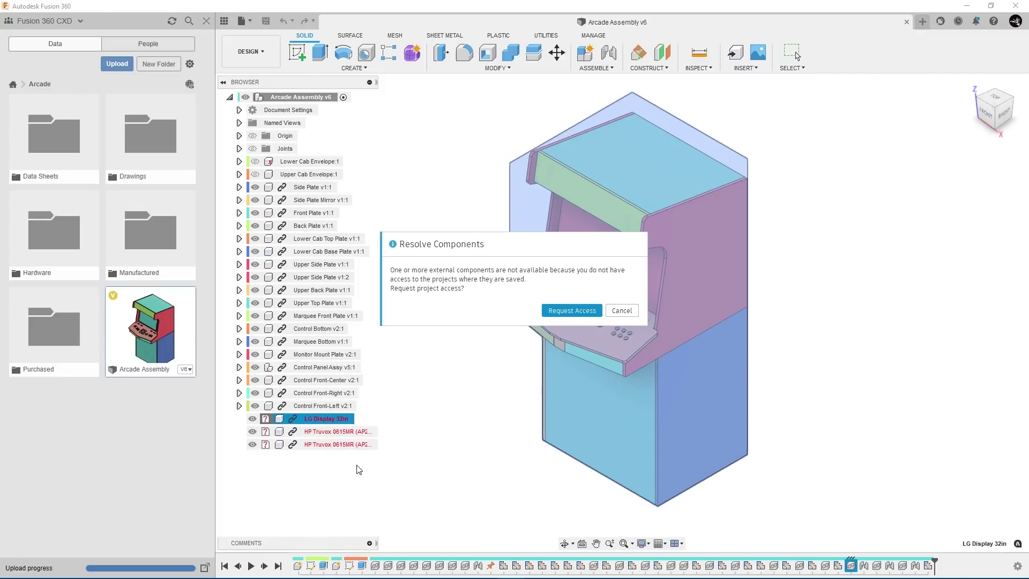
click(548, 309)
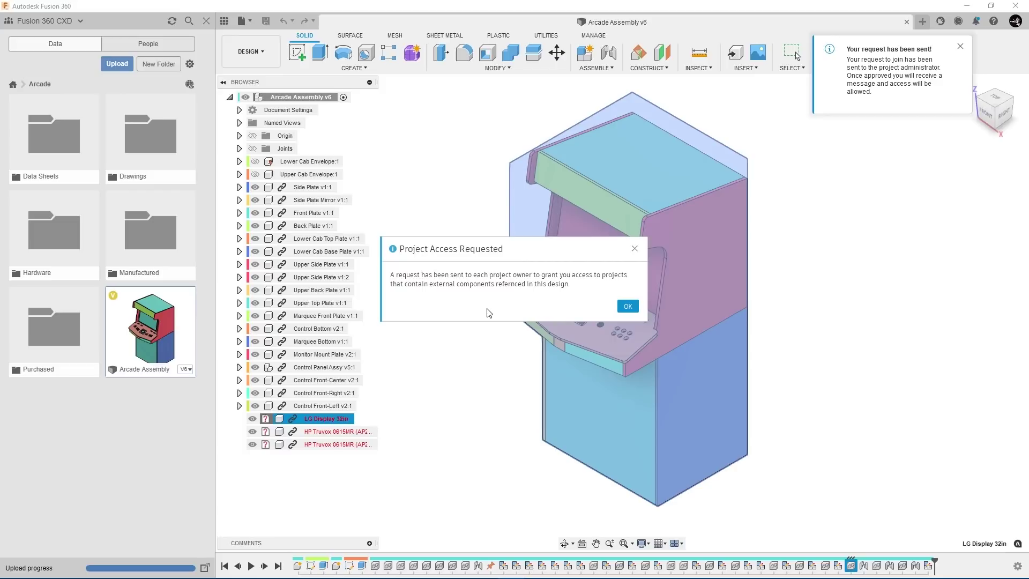
click(625, 306)
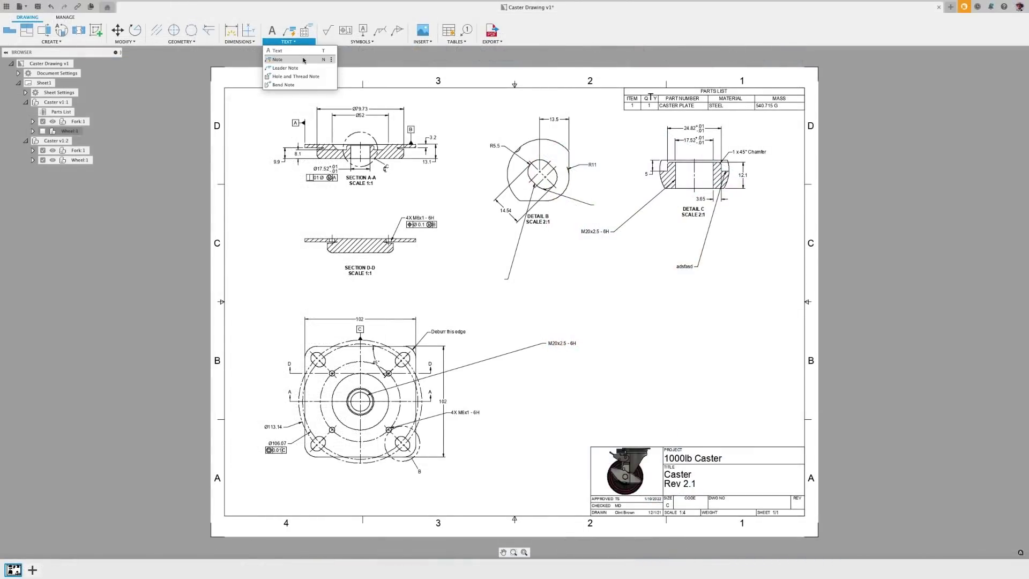
Add M20x2.5 - 6H hole and thread notes to the Detail C hole and the base-view centre hole
click(303, 60)
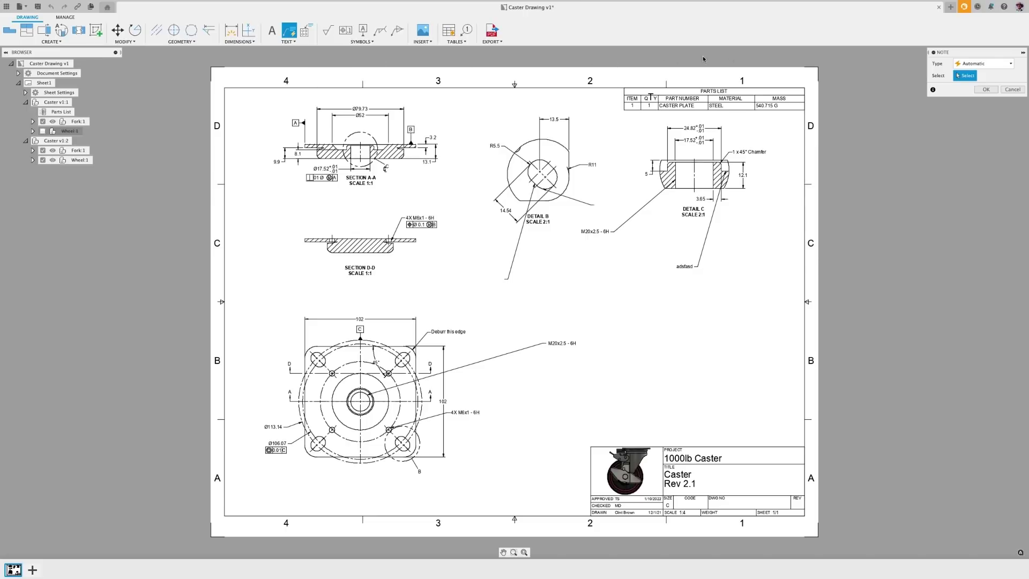
click(997, 67)
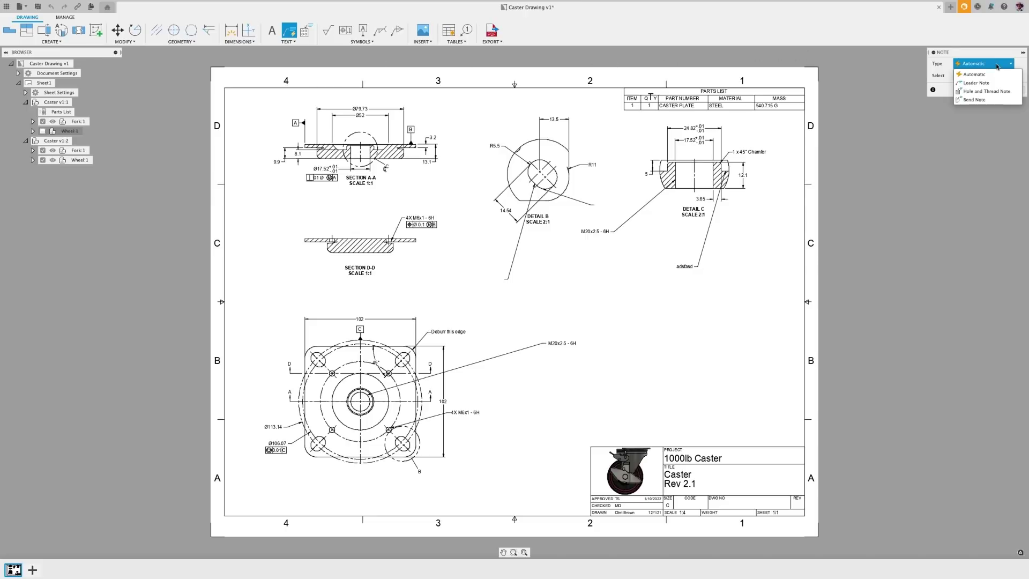
click(998, 91)
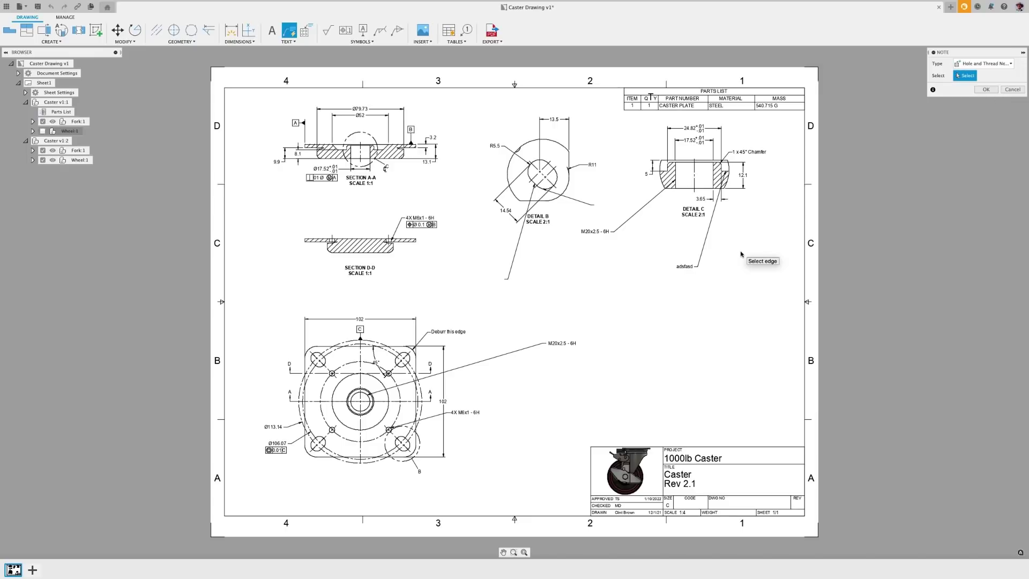
click(687, 188)
click(634, 261)
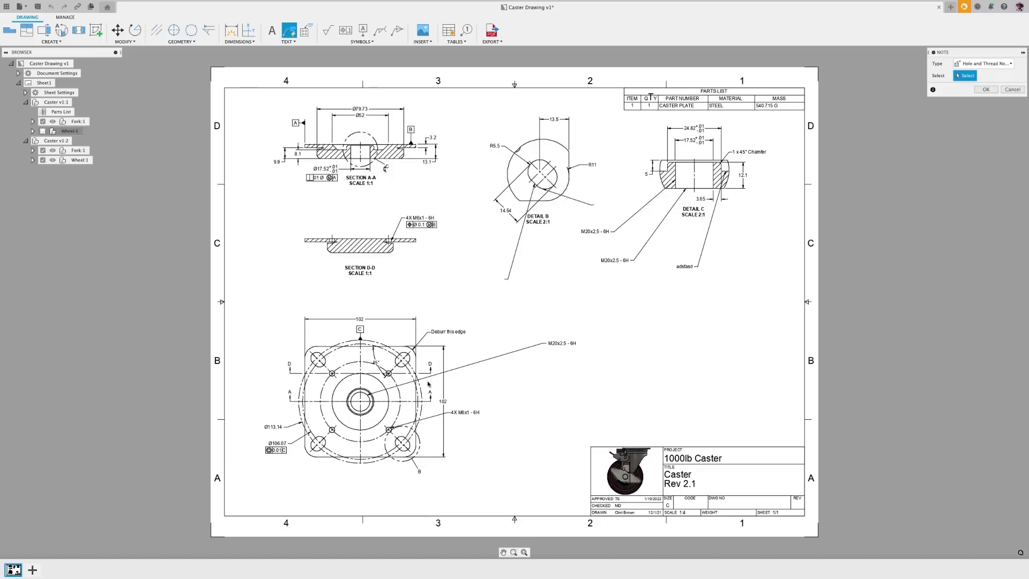
click(373, 405)
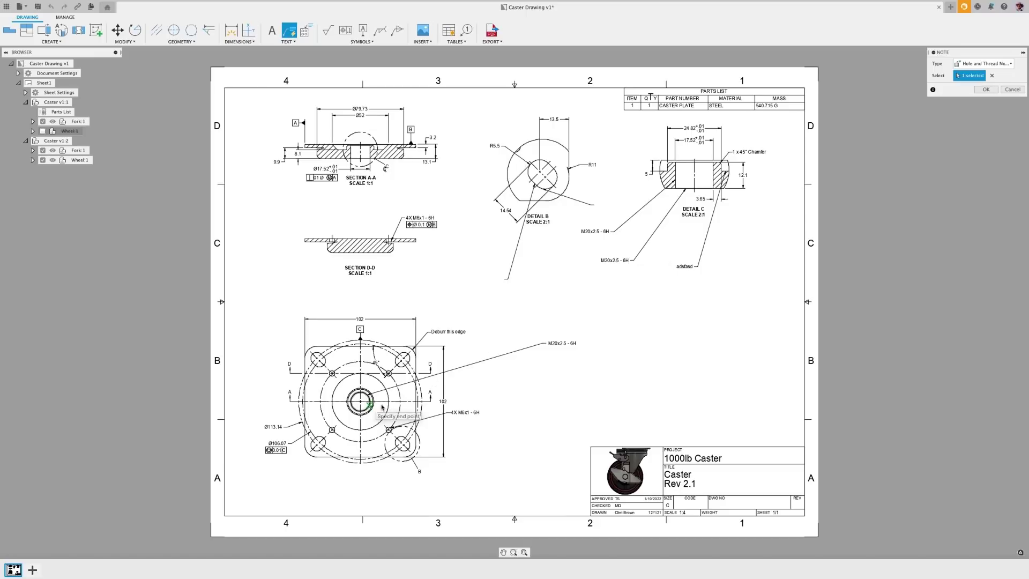
click(509, 374)
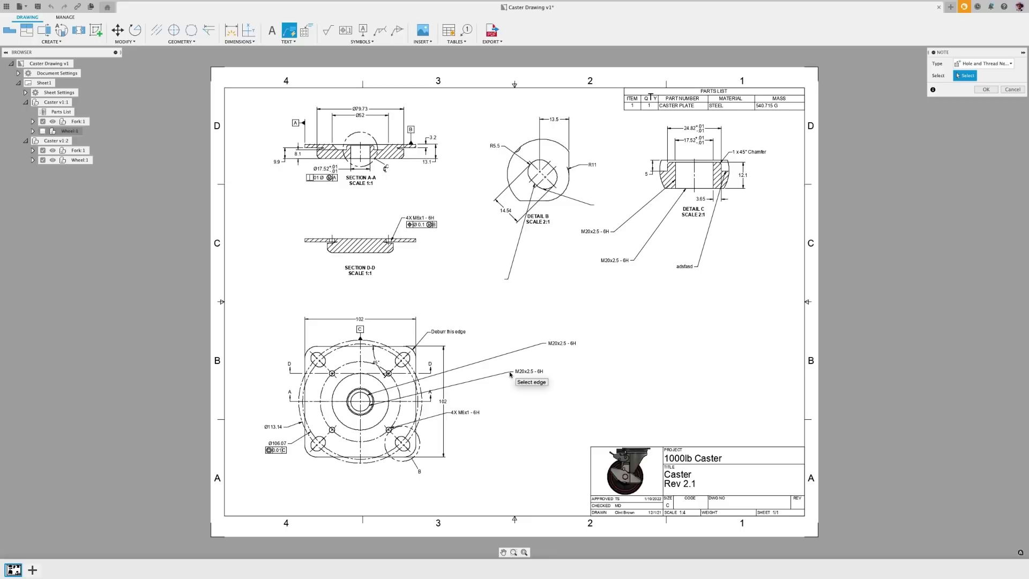
Add a 'Counter Bore' leader note and another M20x2.5 - 6H note above the base view
click(972, 64)
click(973, 74)
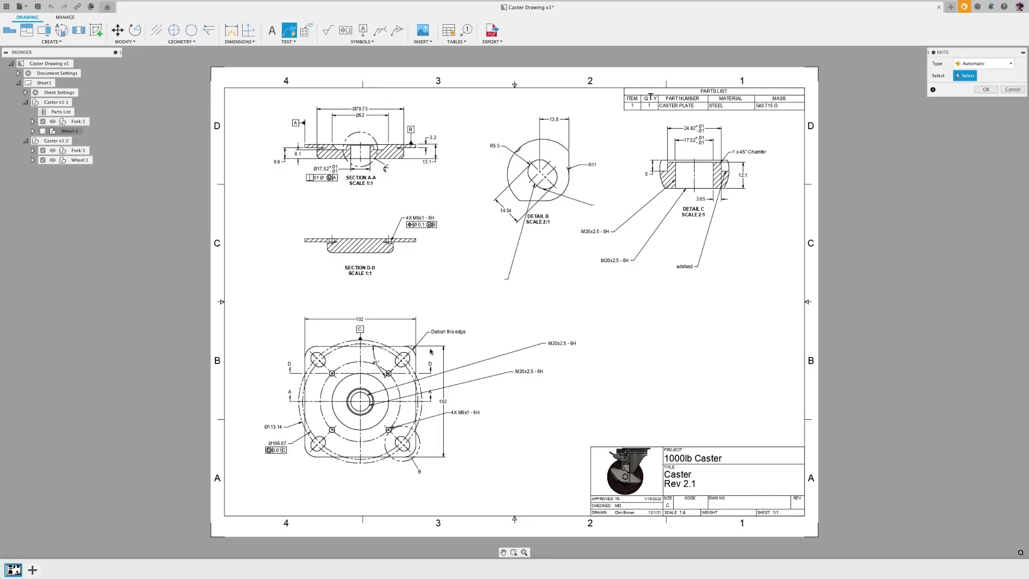
click(371, 392)
click(411, 290)
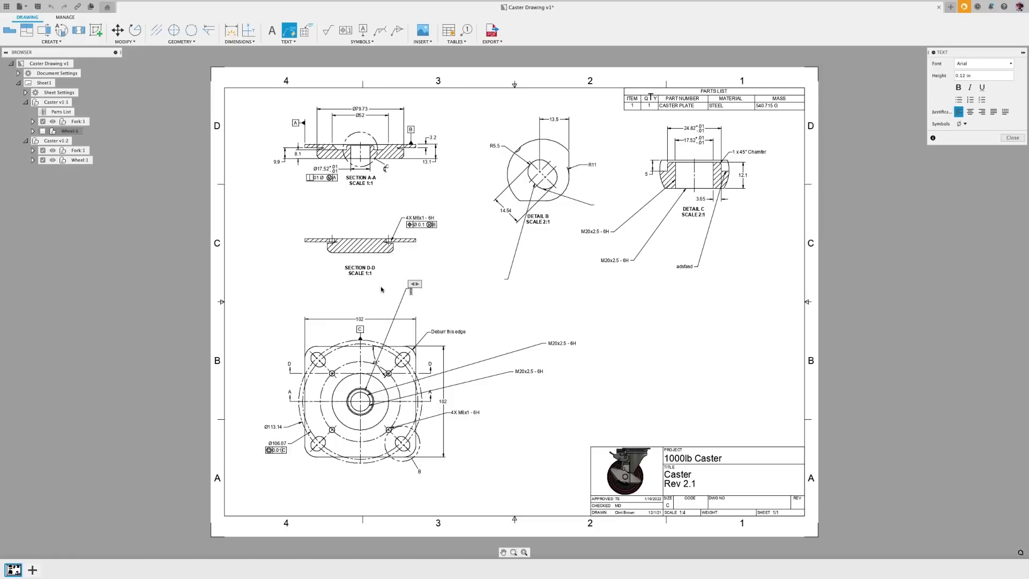
text(Counter Bore)
click(381, 289)
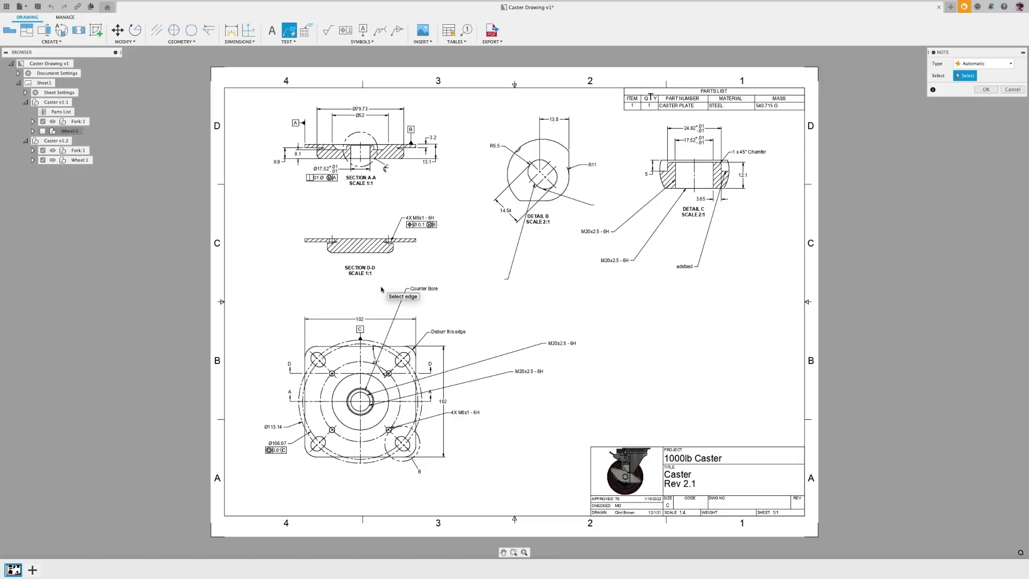
click(366, 394)
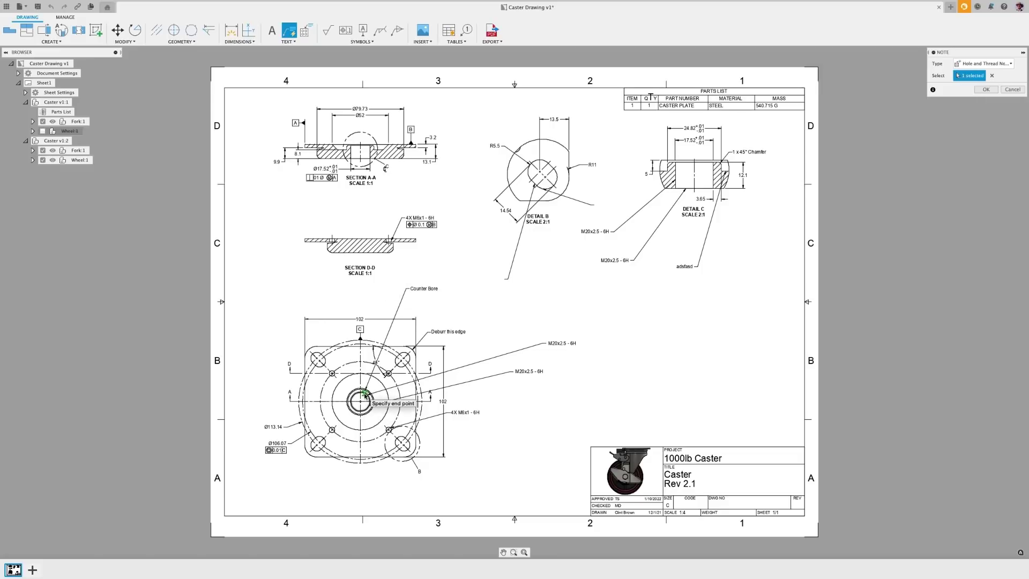
click(441, 298)
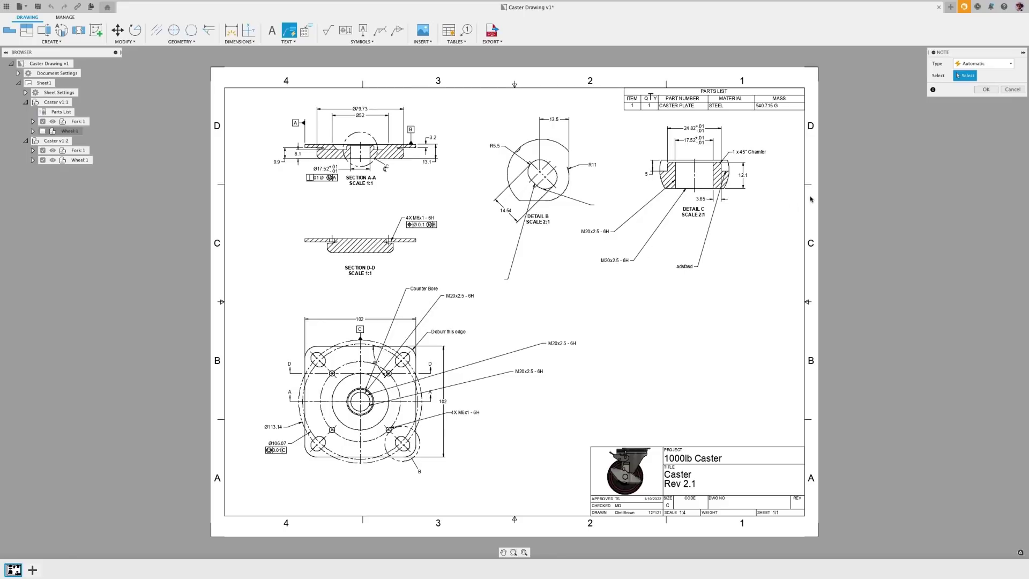
Cancel the Note dialog to exit the Note tool
click(987, 89)
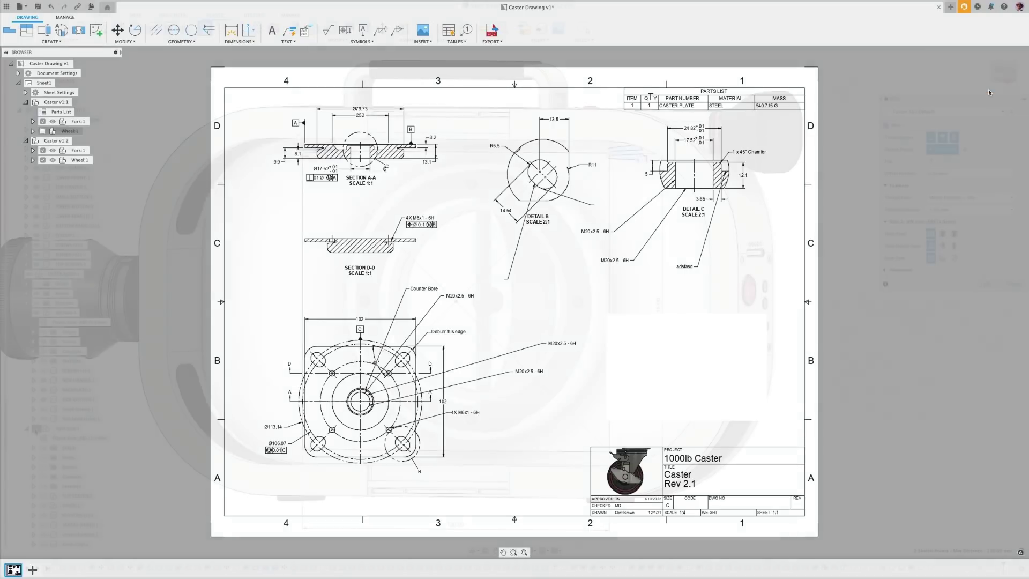